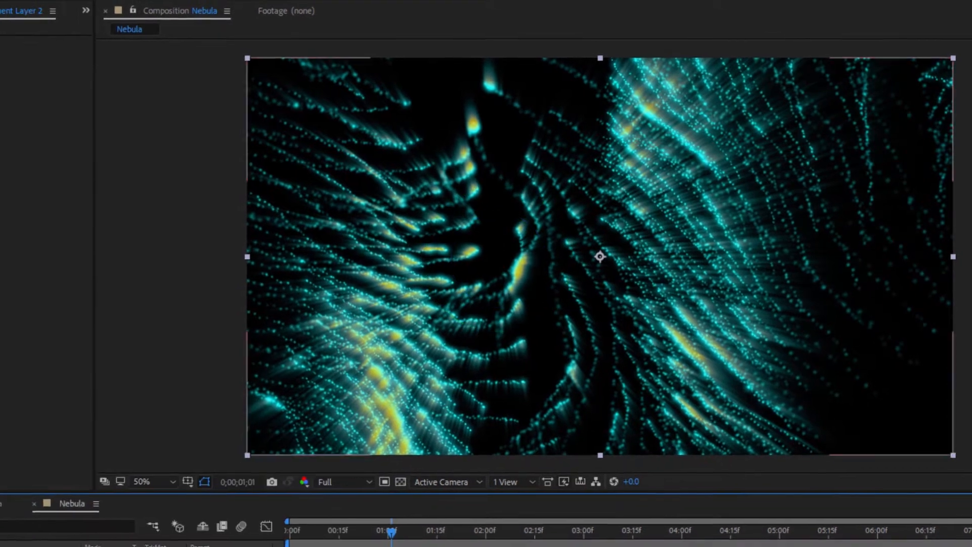
- Rename the new adjustment layer as COLOR GLOW
key(Return)
text(COLOR GLOW)
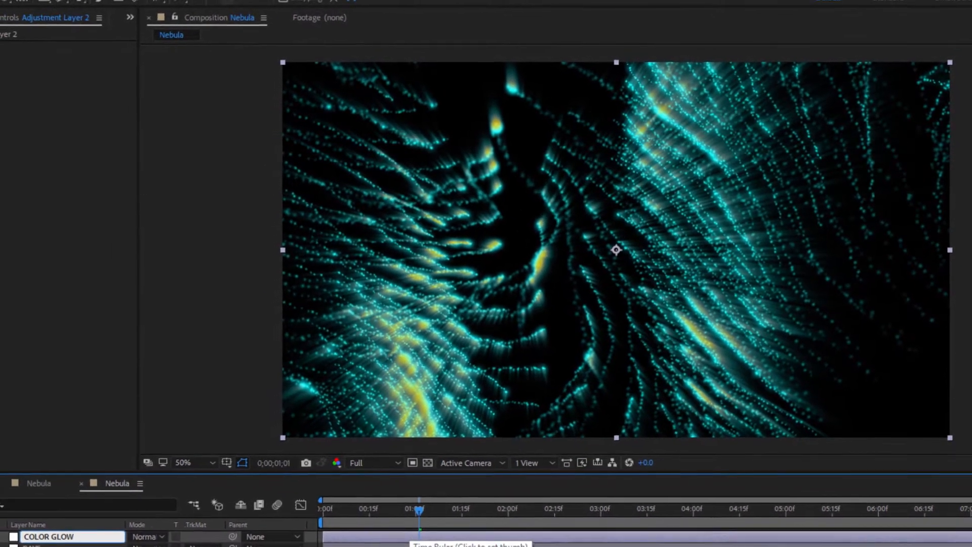
key(Return)
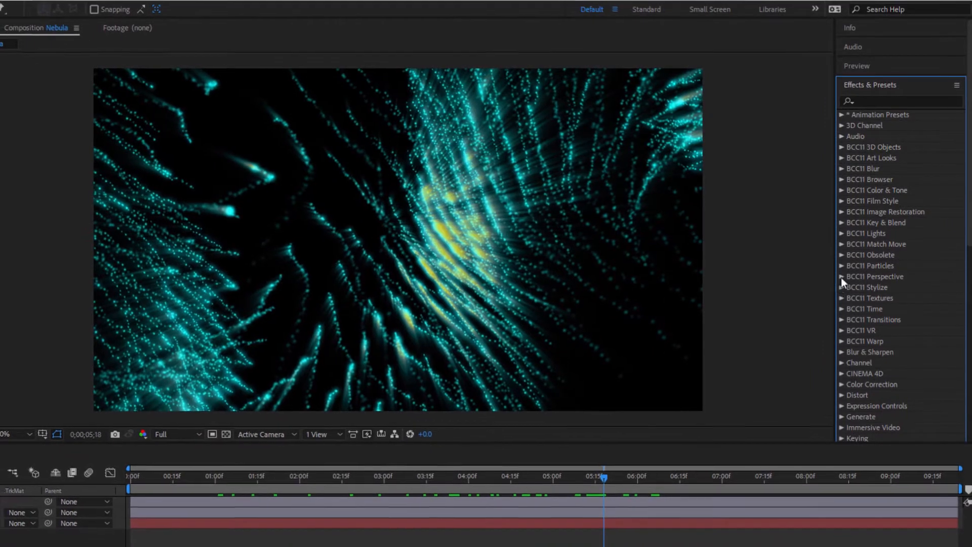
- Apply the BCC Colorize Glow effect to the COLOR GLOW layer and raise its Intensity to 130
click(841, 287)
double_click(870, 308)
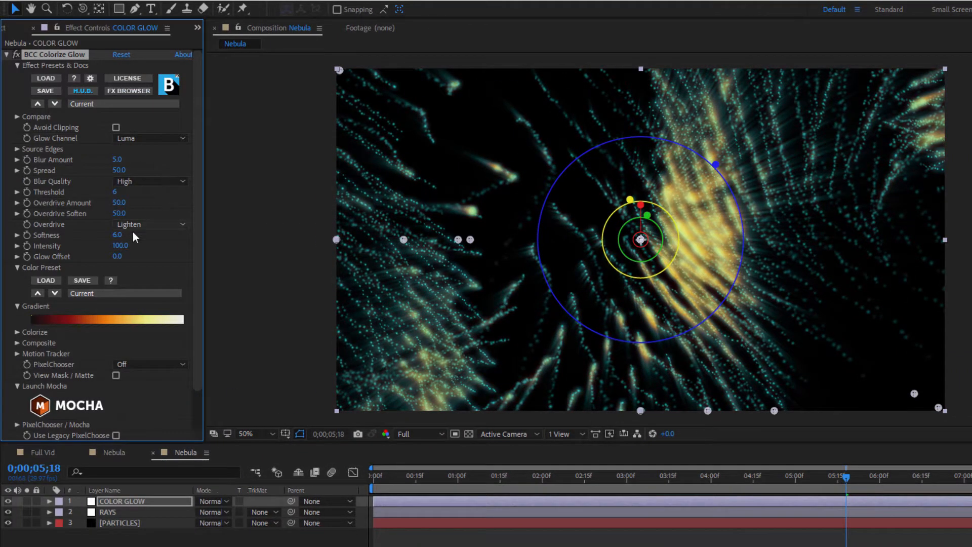
drag(120, 246, 140, 248)
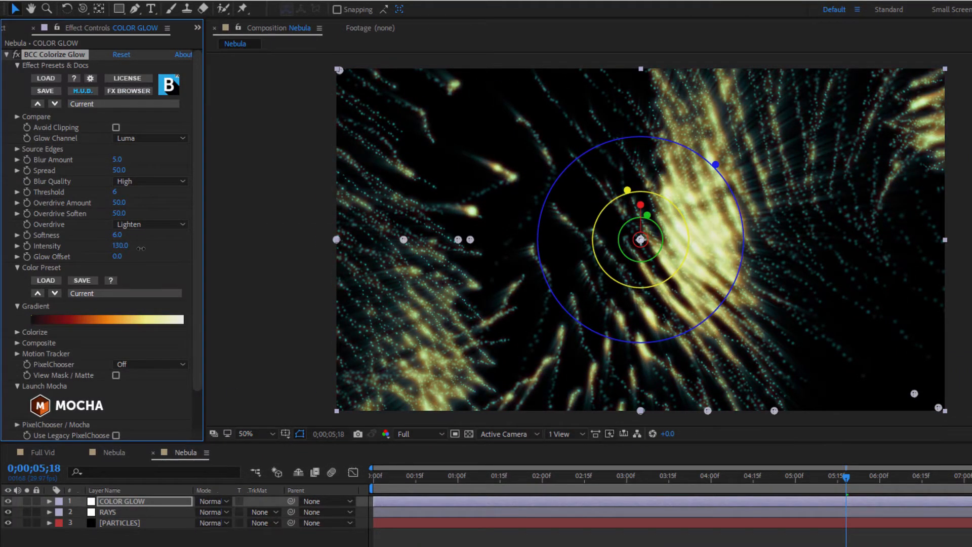
drag(810, 474, 914, 462)
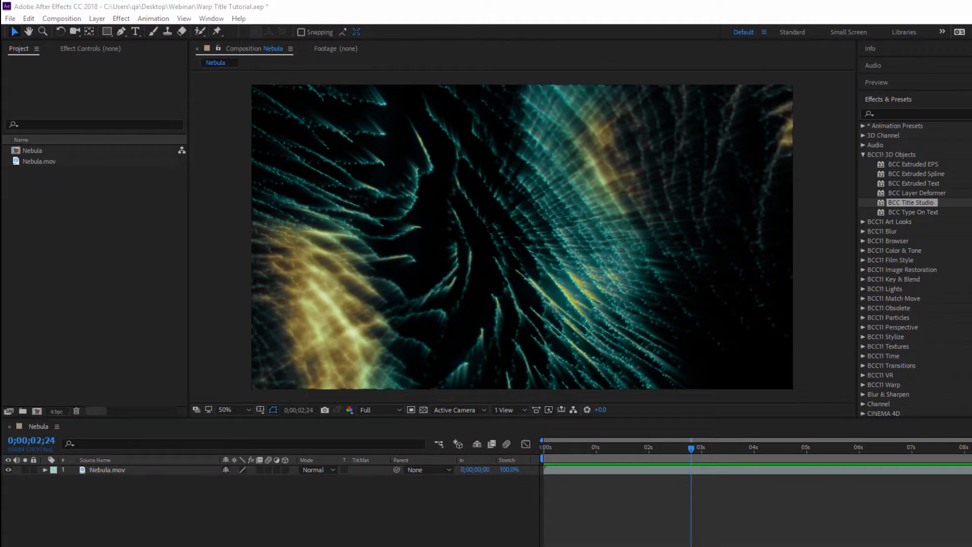
- Play the Nebula composition from its first frame to preview the rendered background
drag(600, 455, 494, 454)
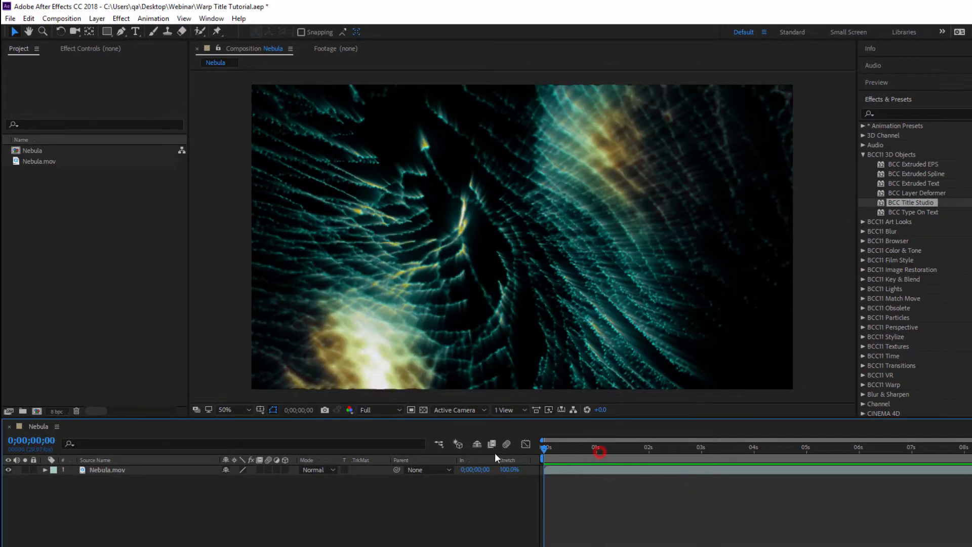
key(space)
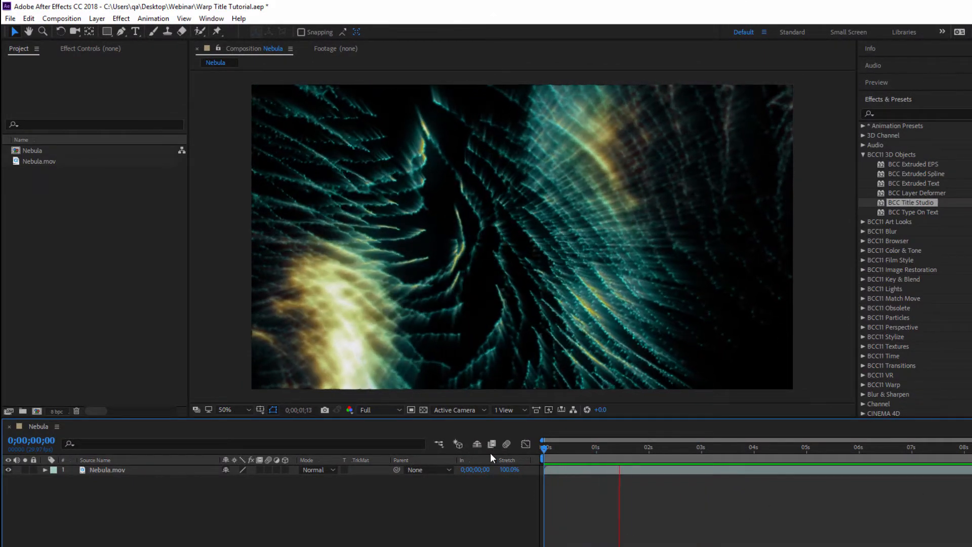
click(863, 155)
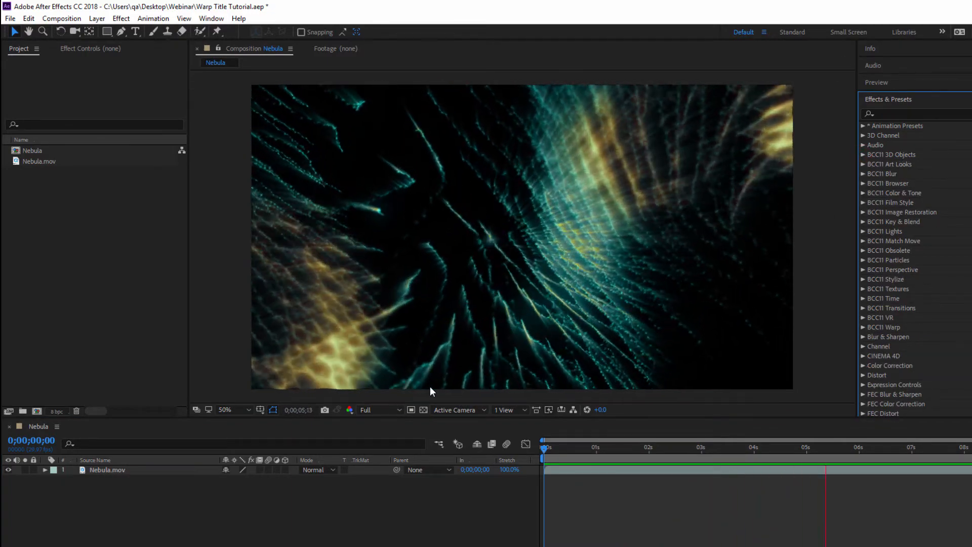
- Look through the mask, preset, movie and project files in Warp Titles Project File and Presets.zip
click(373, 256)
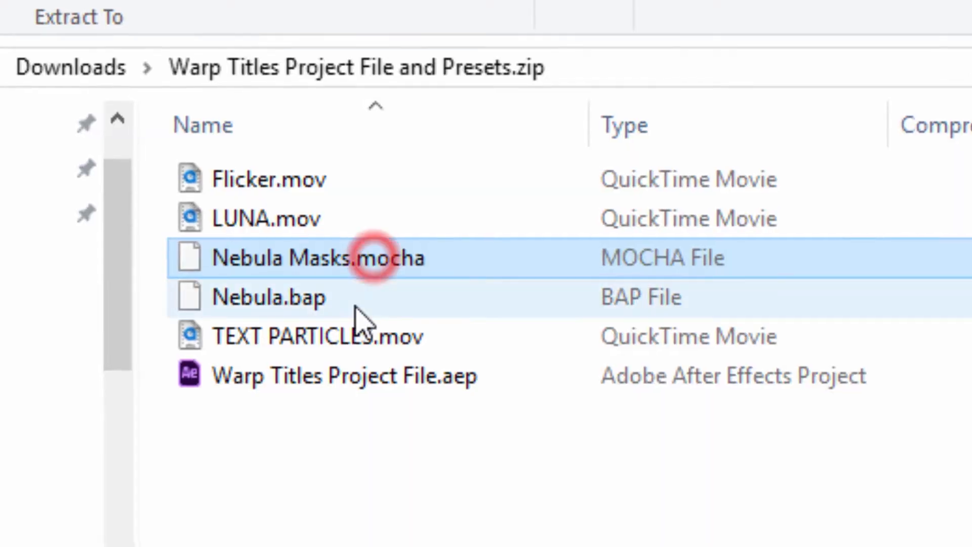
click(354, 309)
click(443, 335)
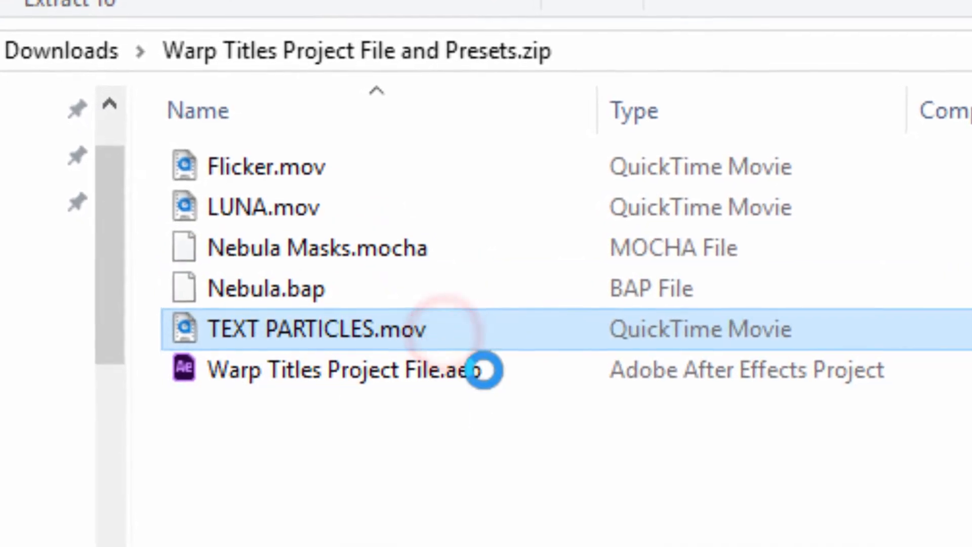
click(481, 371)
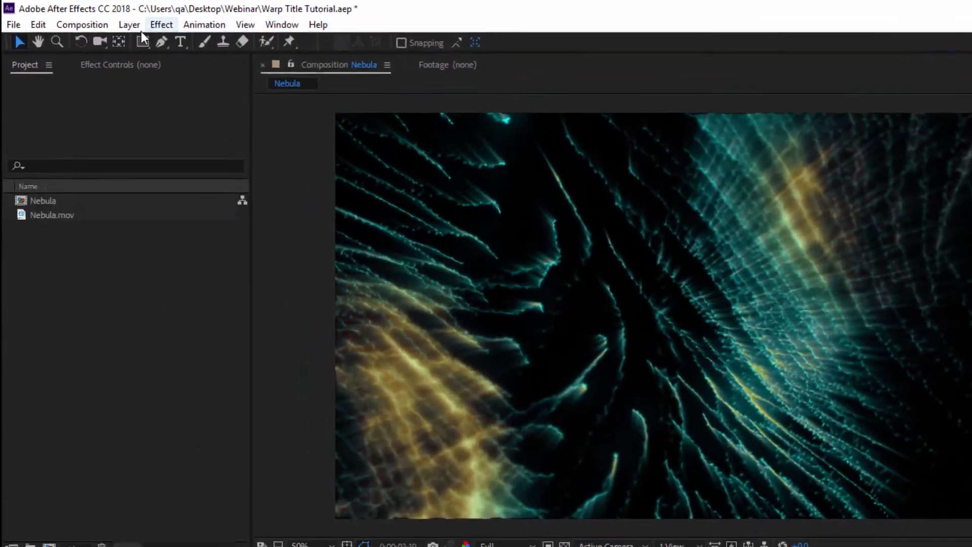
- Create a new composition named Titles with the HDTV 1080 29.97 preset and a duration of 0;00;09;24
click(65, 20)
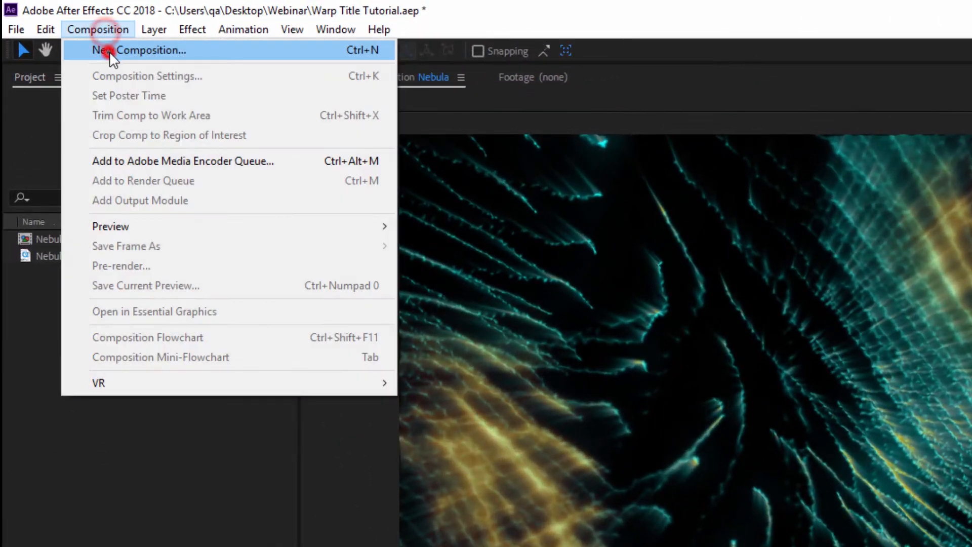
click(109, 50)
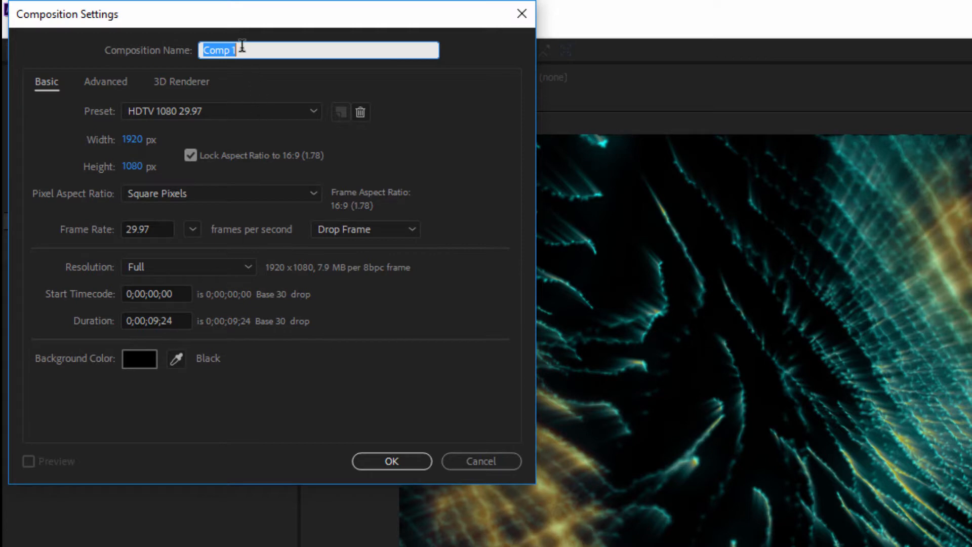
drag(242, 52, 179, 52)
text(Titles)
key(Return)
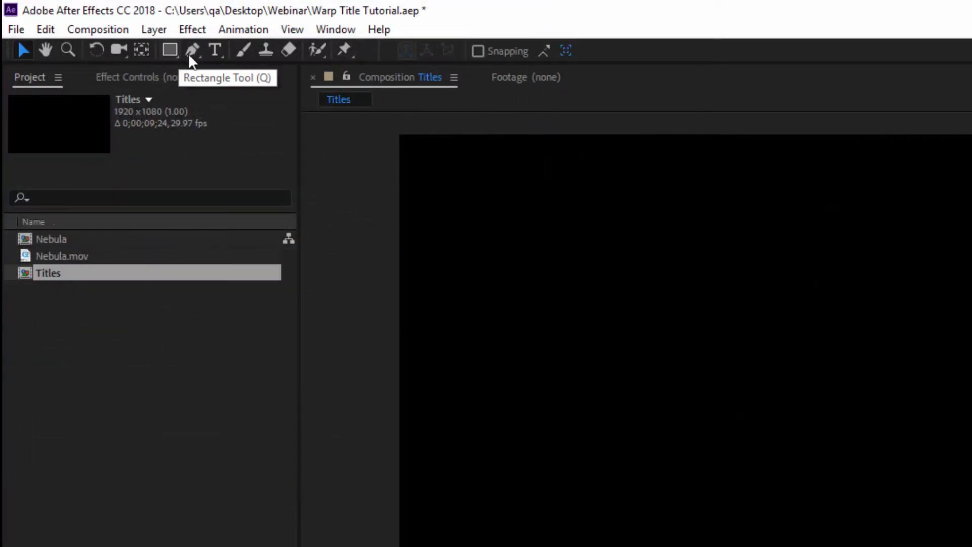
- Add a black 1920 x 1080 solid layer named Warp Titles to the Titles composition
click(158, 33)
mouse_move(185, 53)
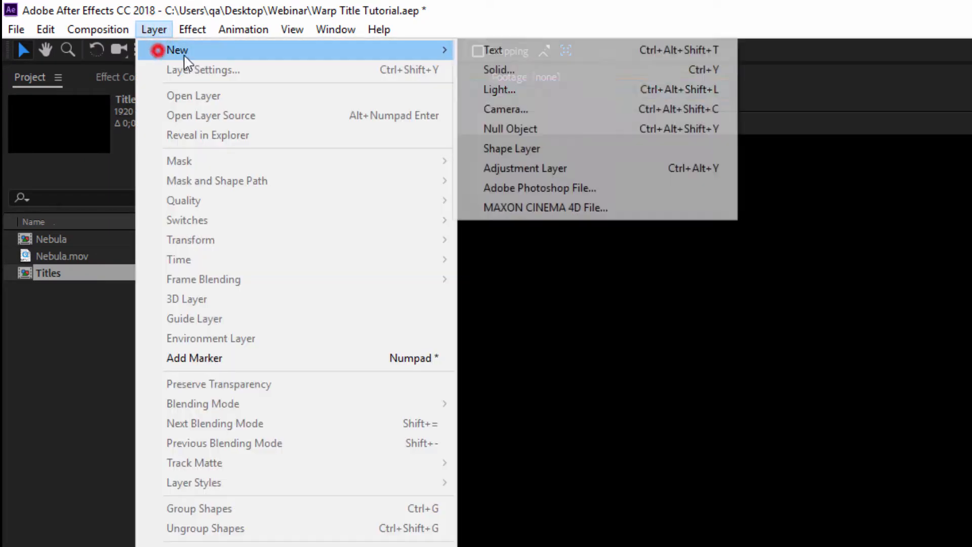
click(521, 71)
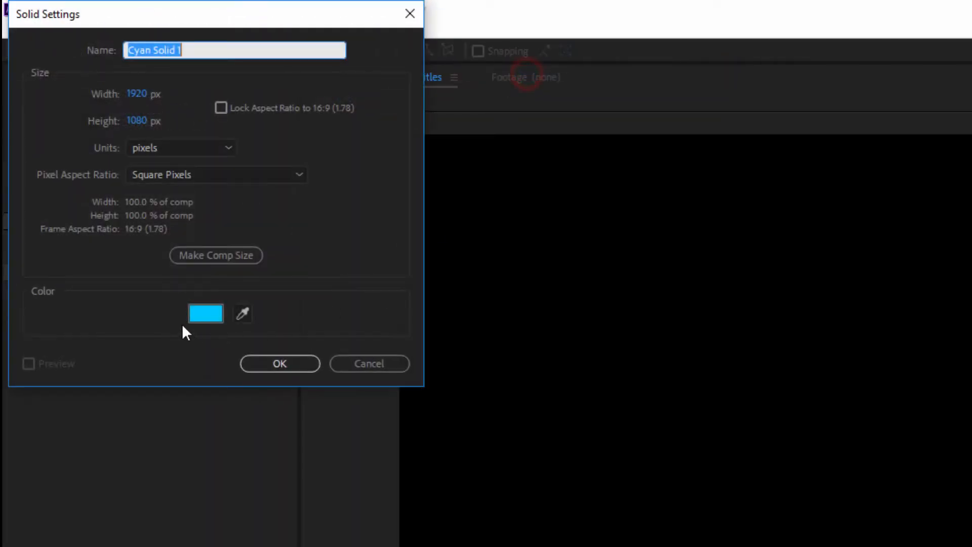
click(204, 312)
drag(222, 206, 40, 302)
click(418, 47)
double_click(202, 49)
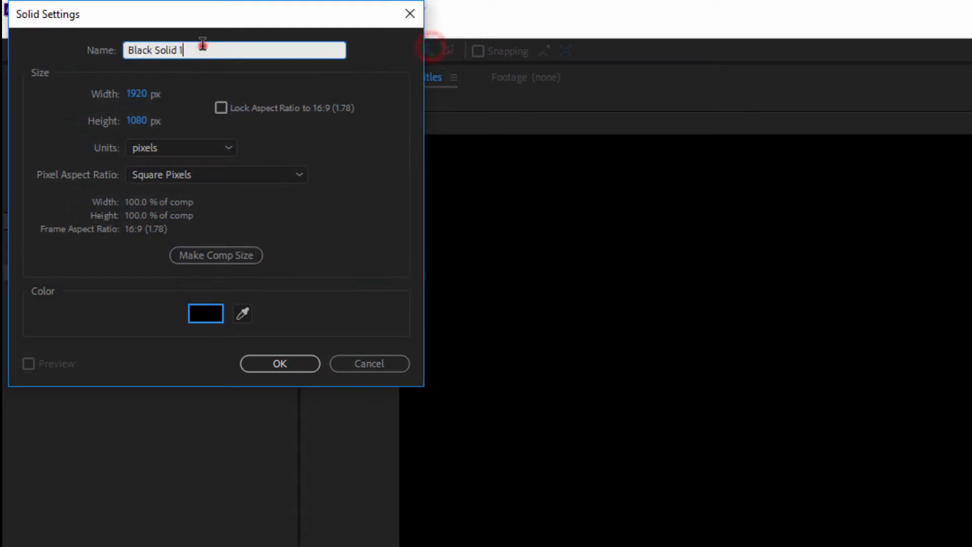
text(Warp Titles)
key(Return)
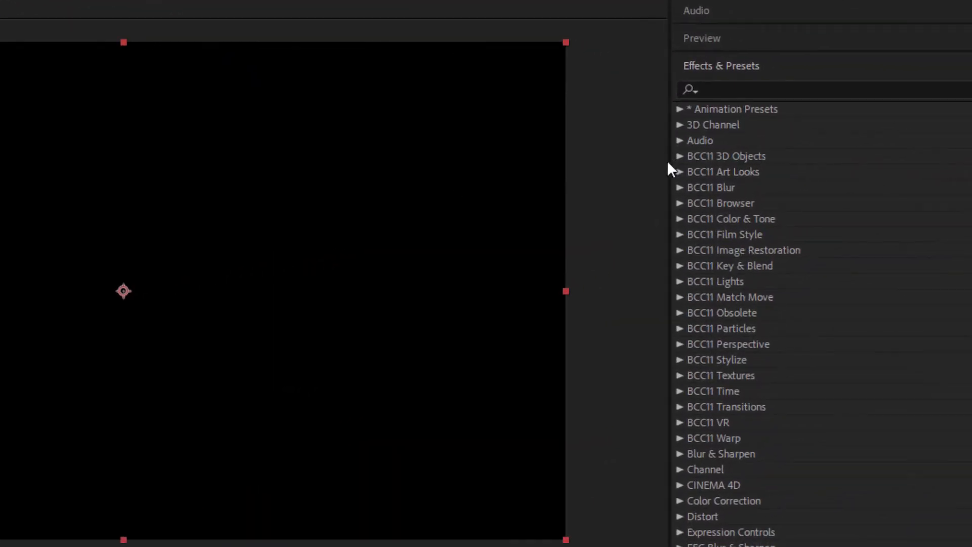
- Apply the BCC Title Studio effect to the Warp Titles solid and open its editor
click(679, 156)
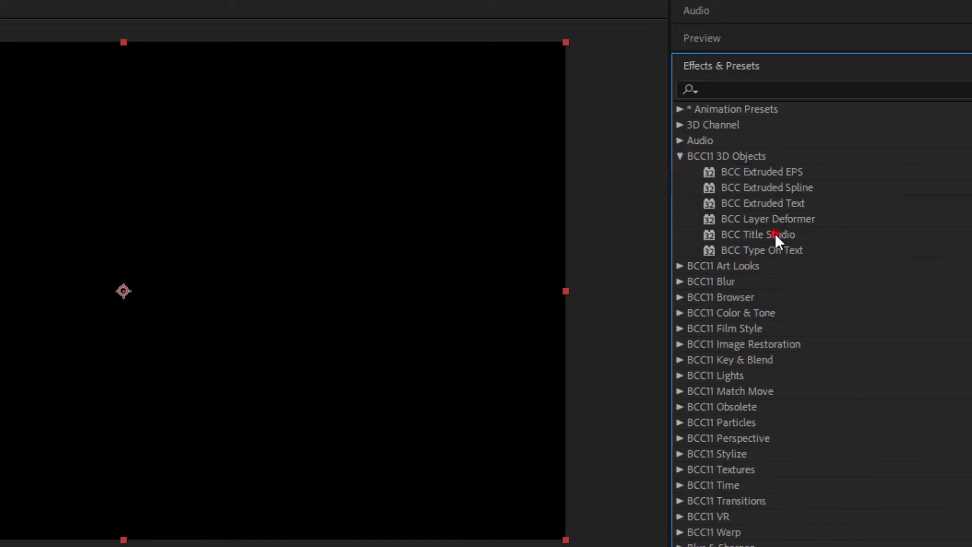
drag(774, 232, 590, 239)
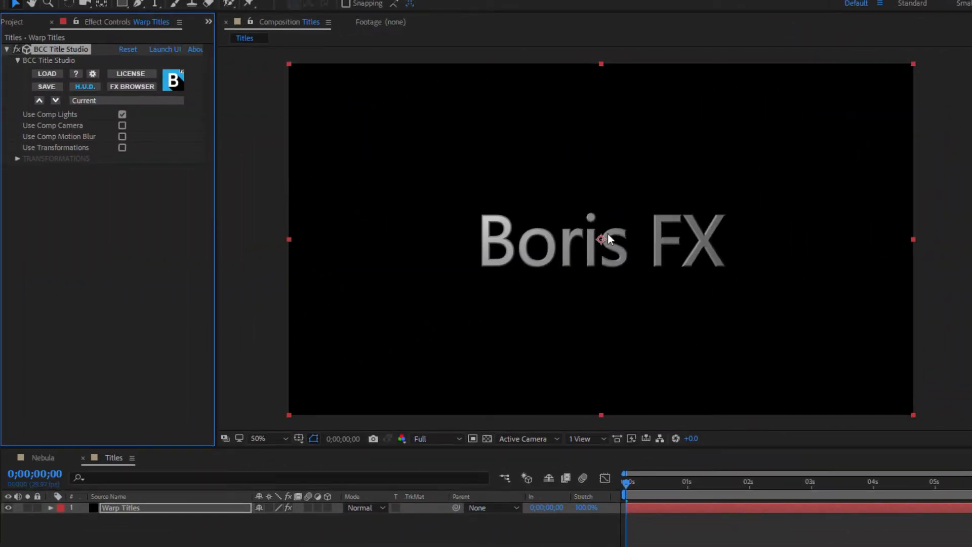
click(162, 50)
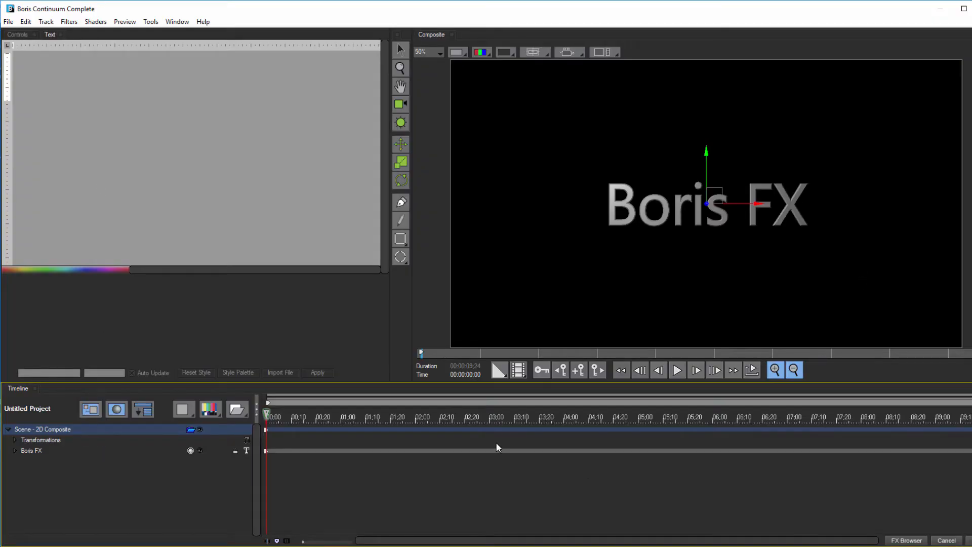
- Replace the default scene with a new title container and set its animation style to Type On
key(Delete)
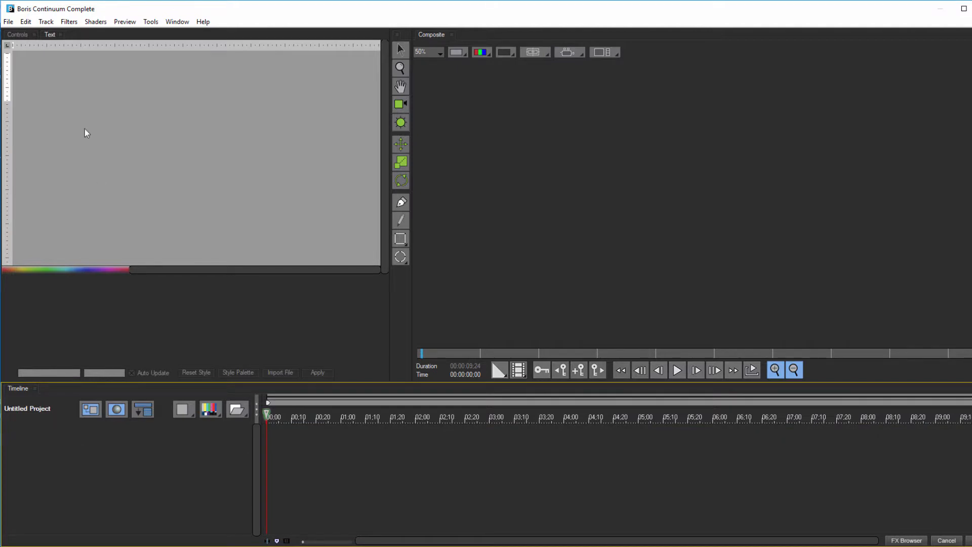
click(14, 36)
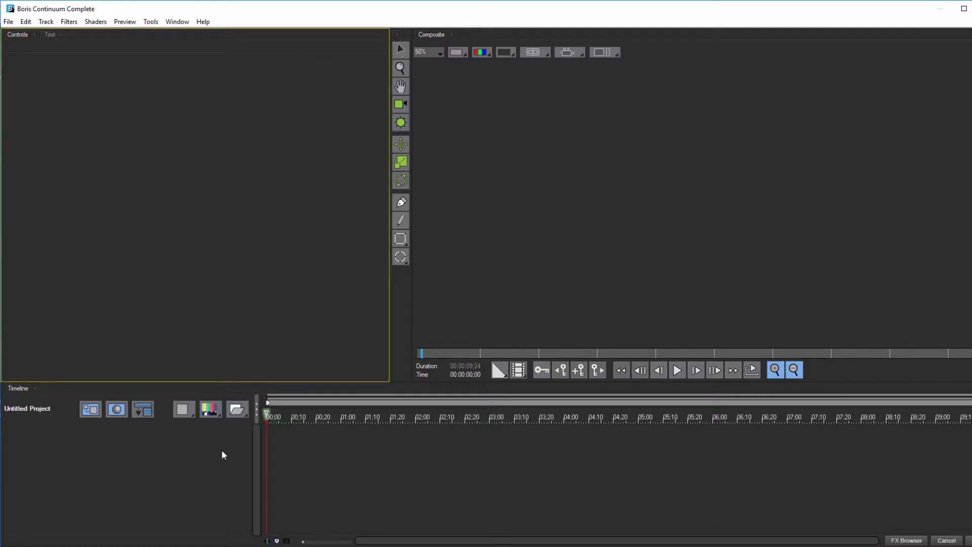
click(244, 407)
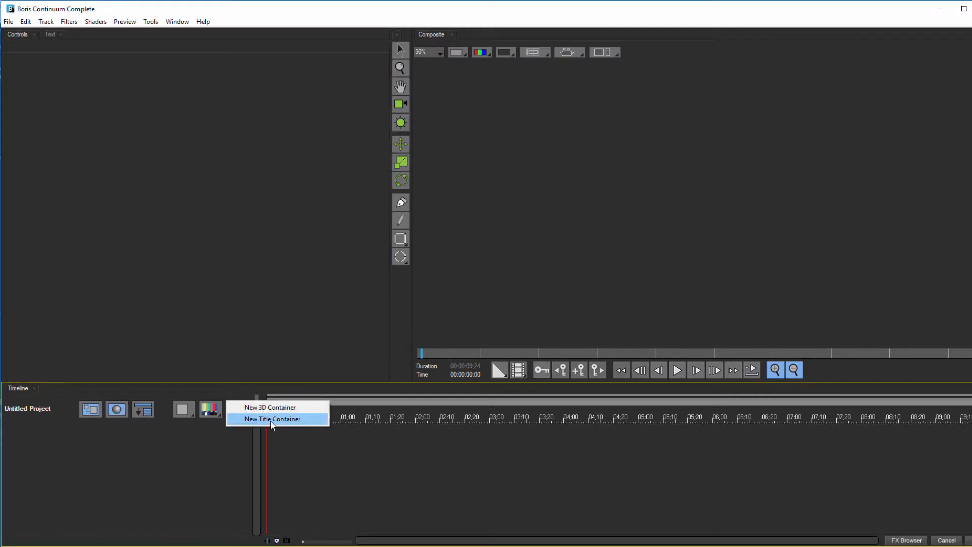
click(285, 420)
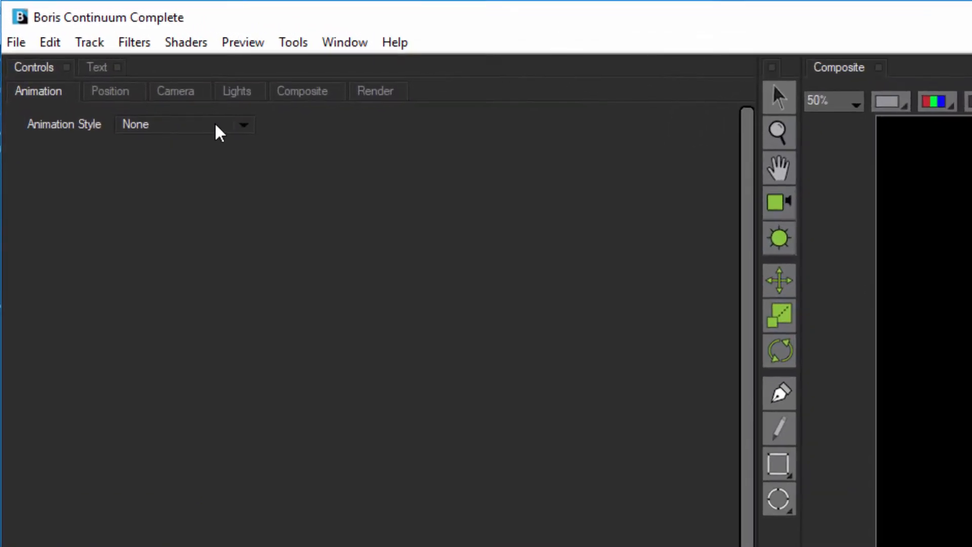
click(218, 127)
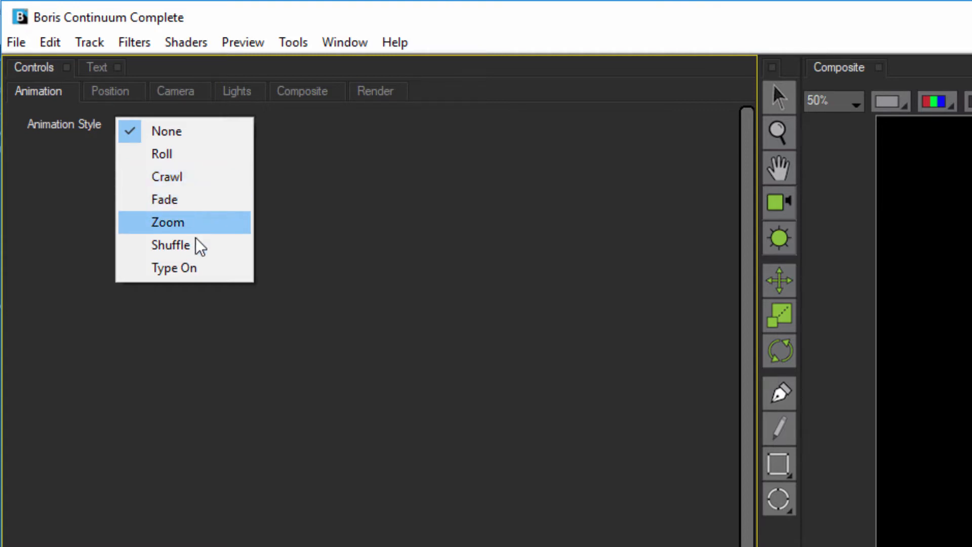
click(227, 269)
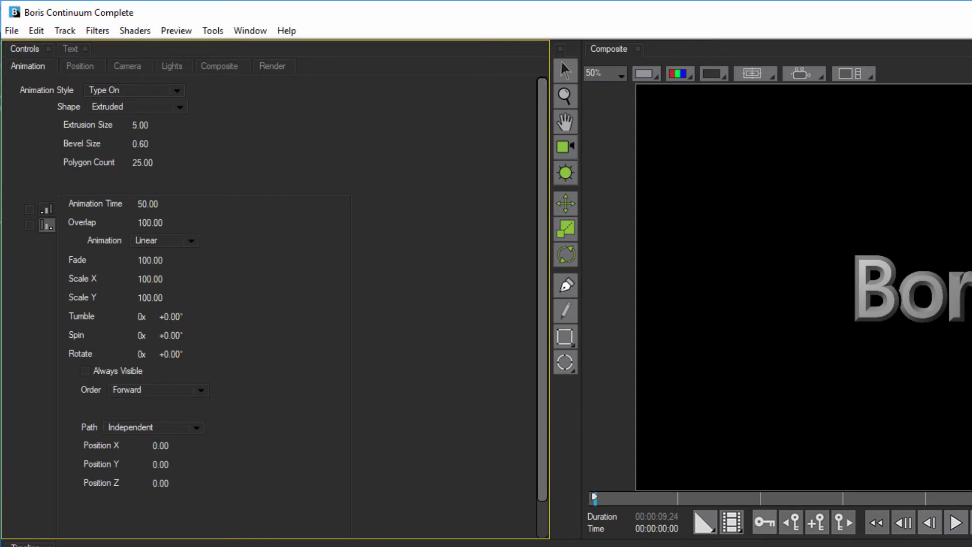
- Replace the default title text with WARP TITLES
click(70, 49)
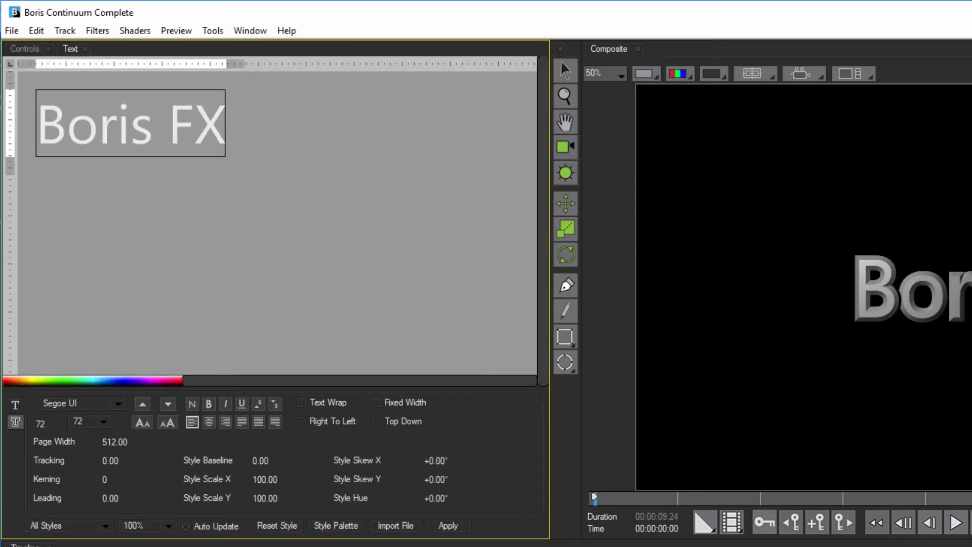
drag(275, 135, 1, 123)
text(W)
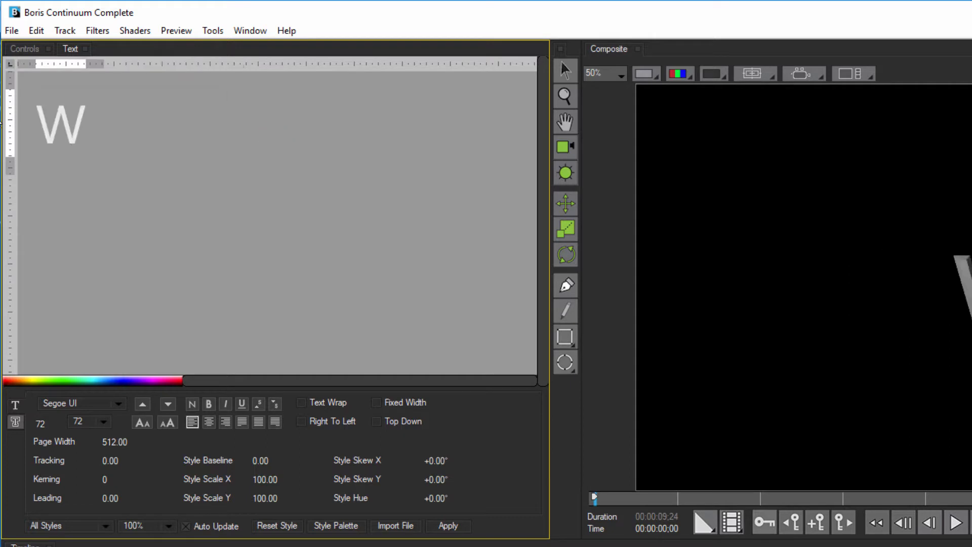
text(ARP TITLES)
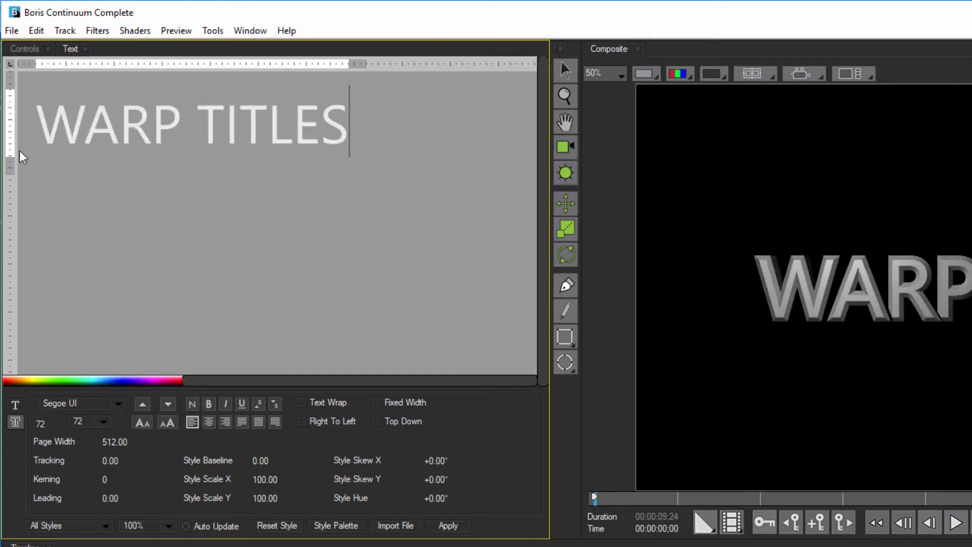
- Set the WARP TITLES text to font size 40 and tracking 8
drag(370, 121, 34, 121)
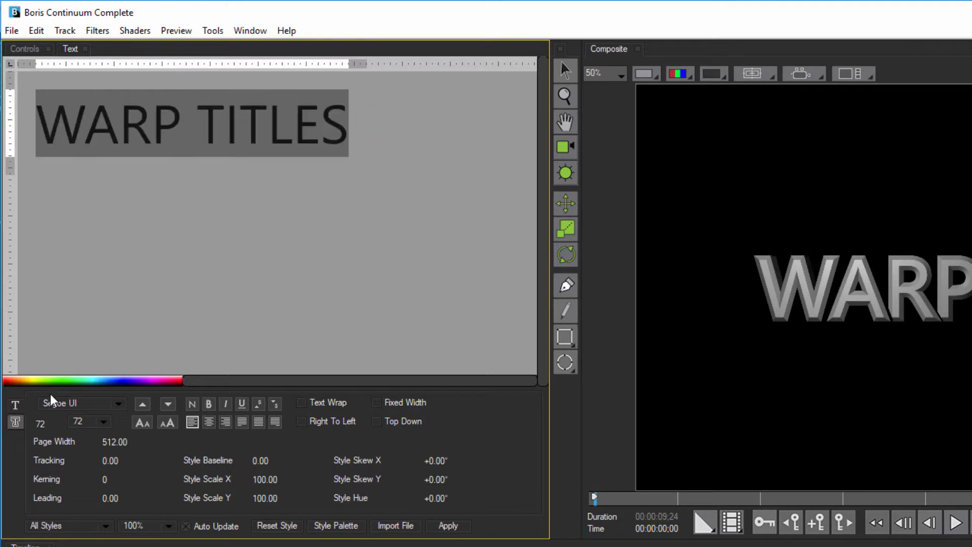
click(52, 423)
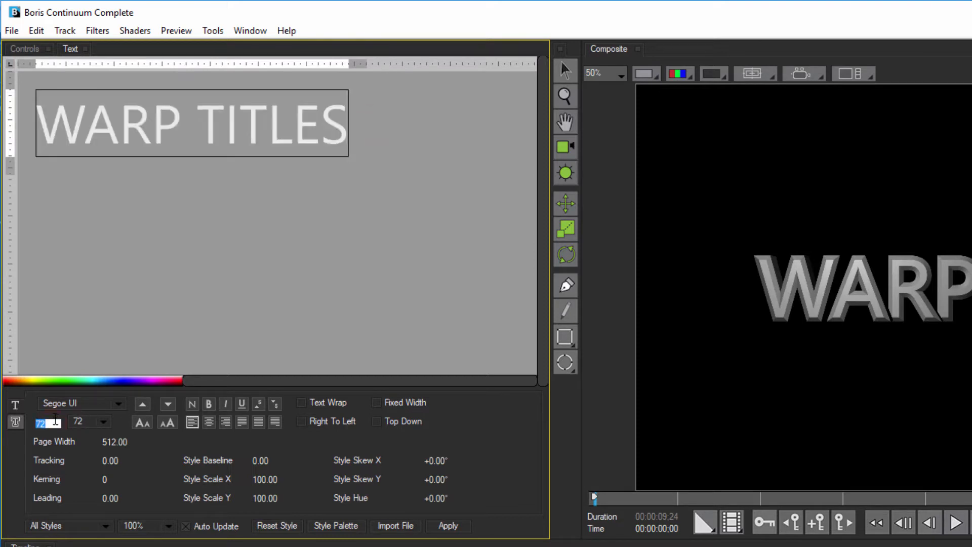
text(40)
key(Return)
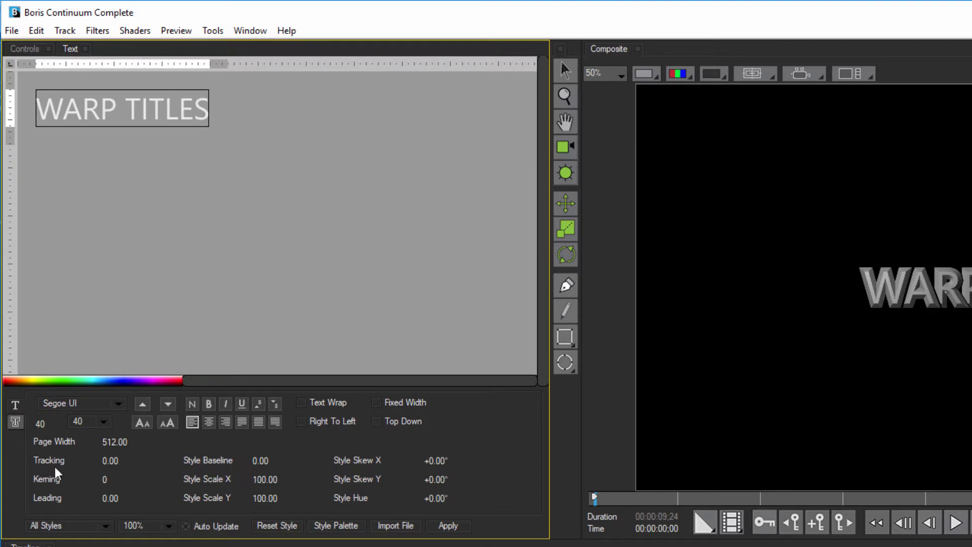
drag(116, 460, 119, 466)
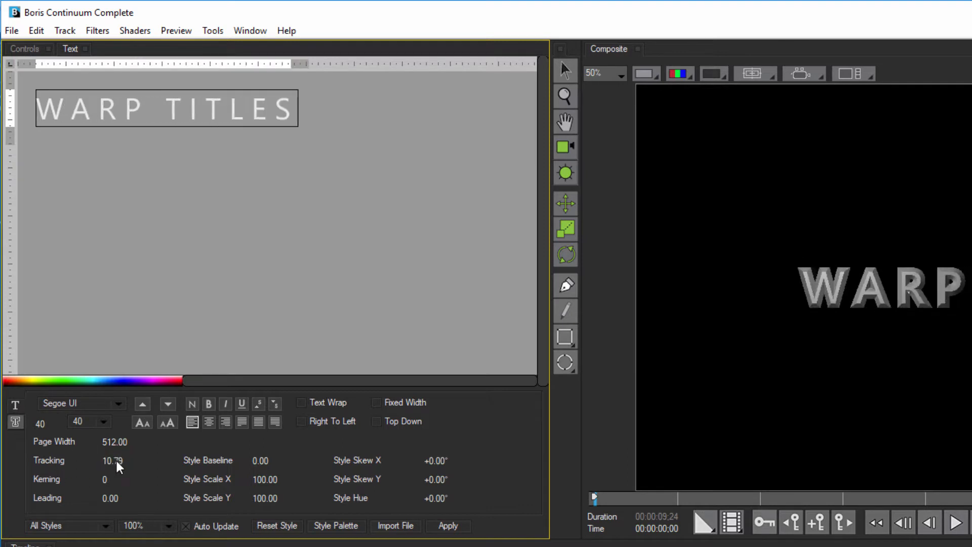
click(118, 465)
text(8)
key(Return)
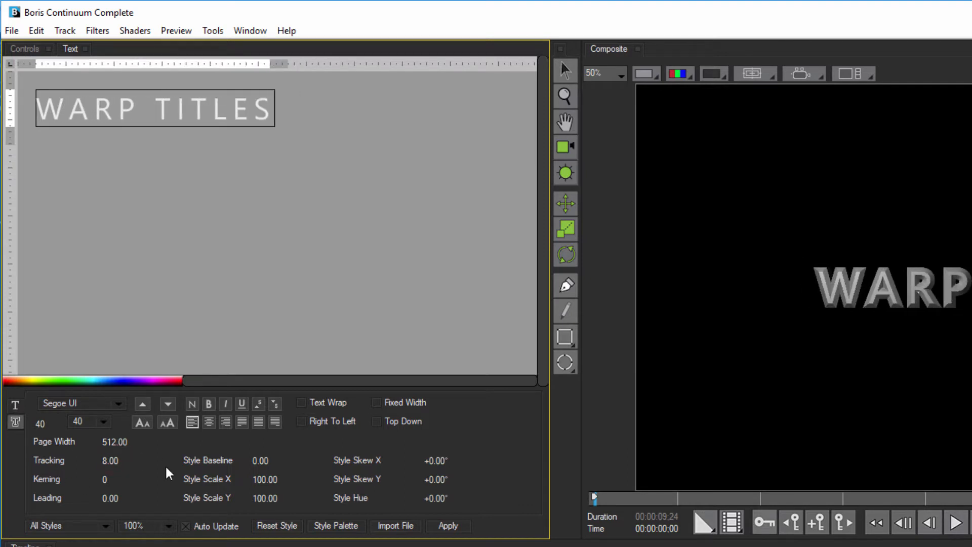
- Change the WARP TITLES font to Anita Semi-square
click(116, 404)
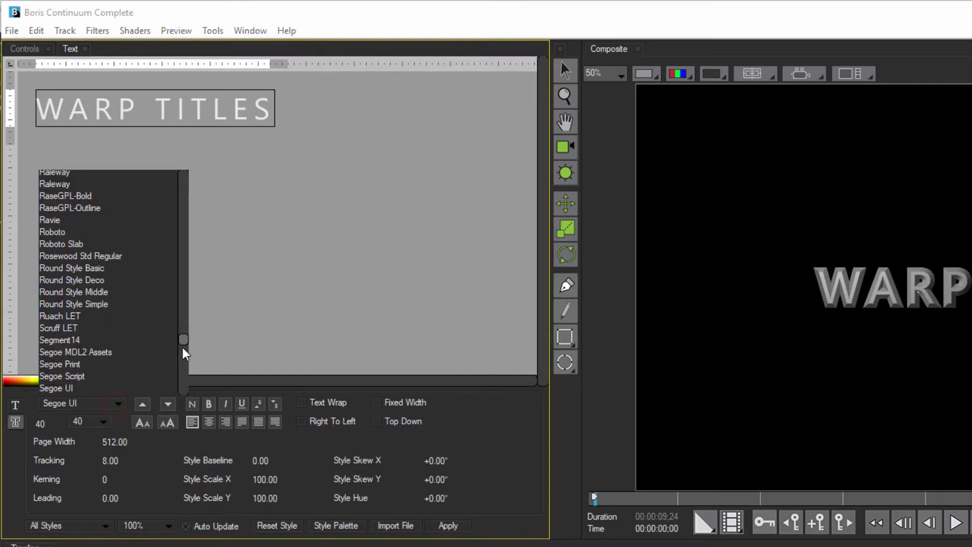
drag(183, 335, 183, 181)
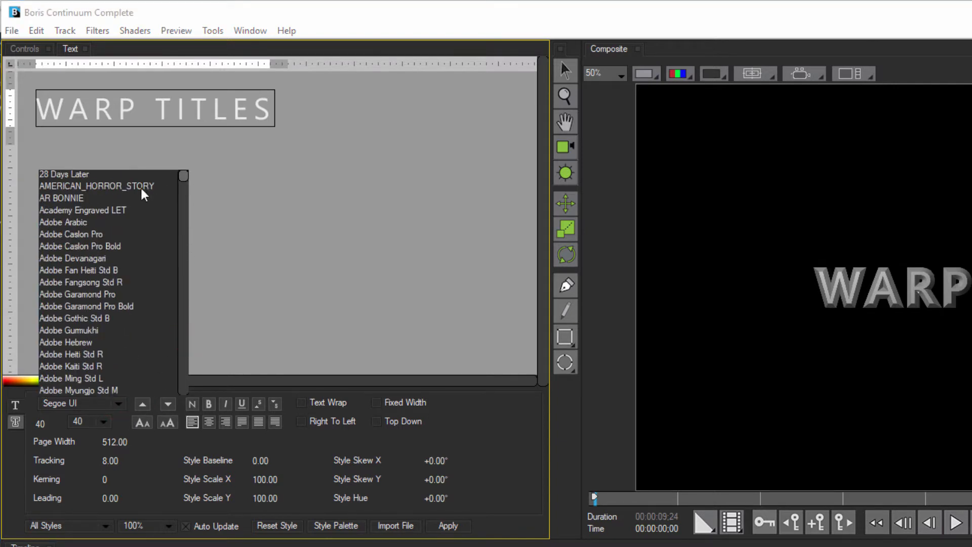
scroll(117, 324, down, 3)
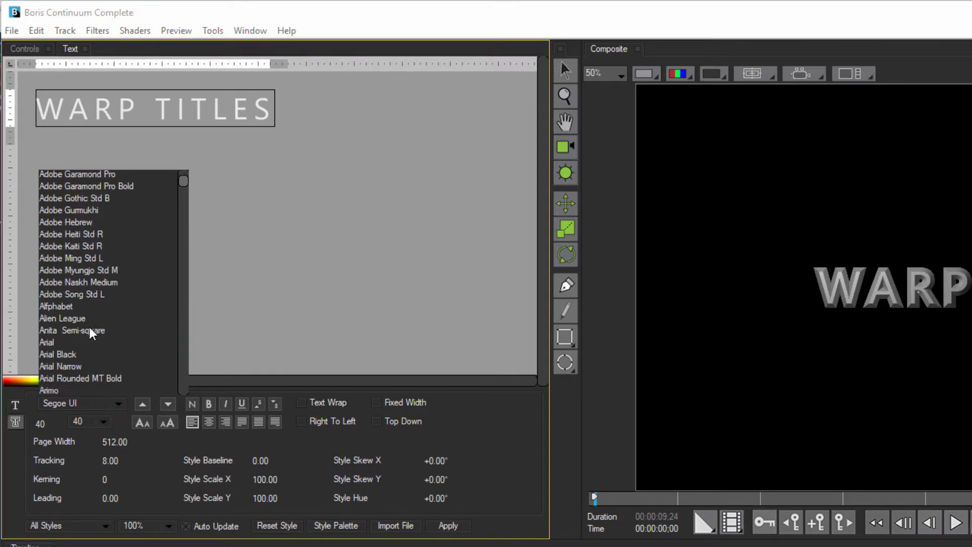
click(76, 332)
click(365, 164)
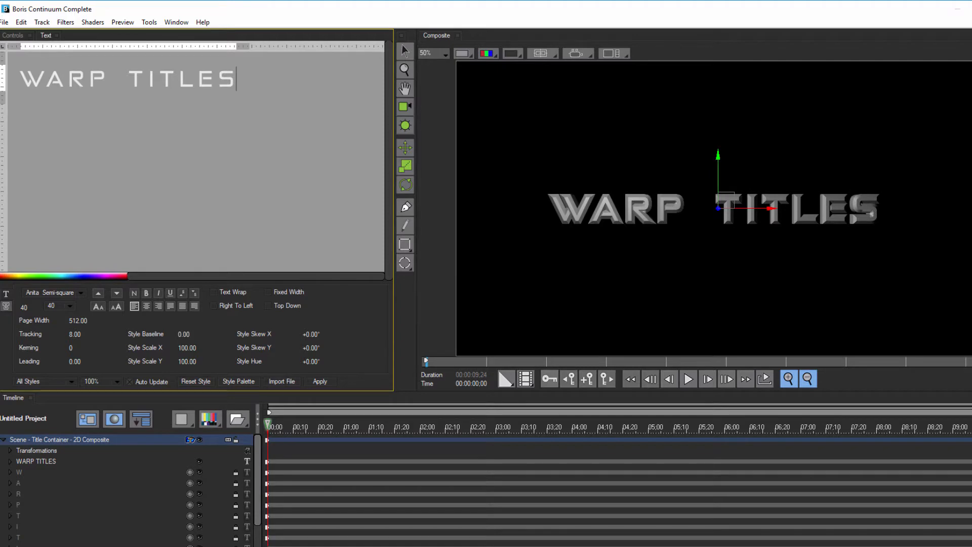
- Set the title container's extrusion size to 0 and its bevel size to 0.2
click(12, 35)
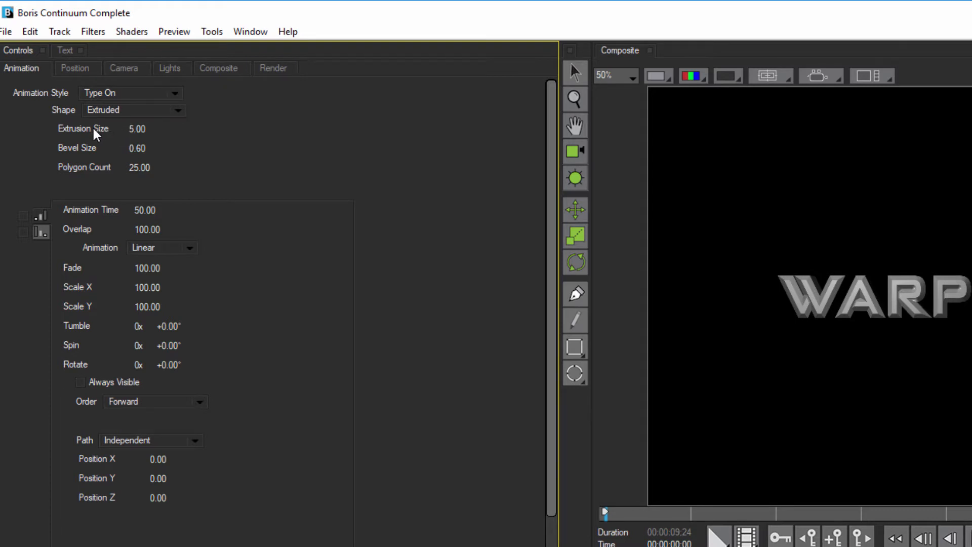
drag(142, 132, 43, 129)
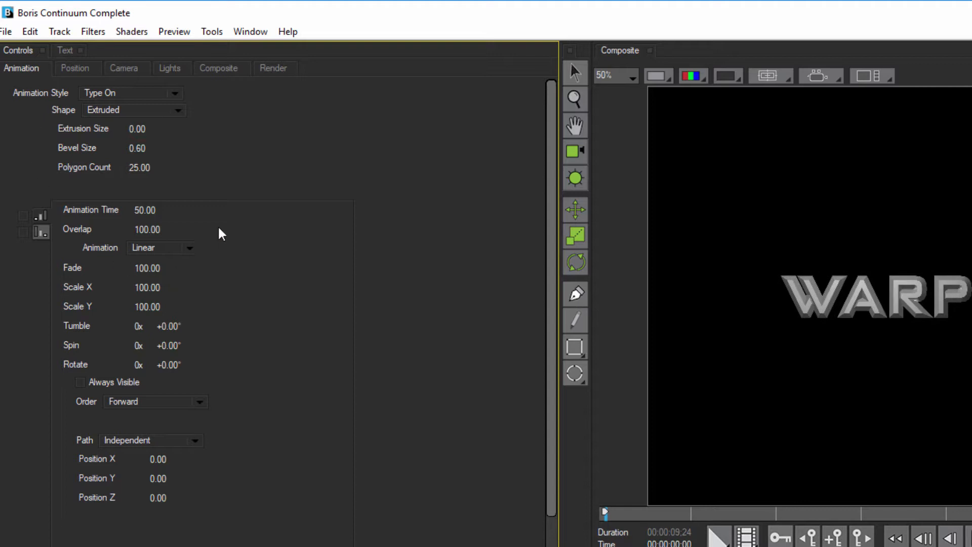
click(138, 148)
text(0.2)
key(Return)
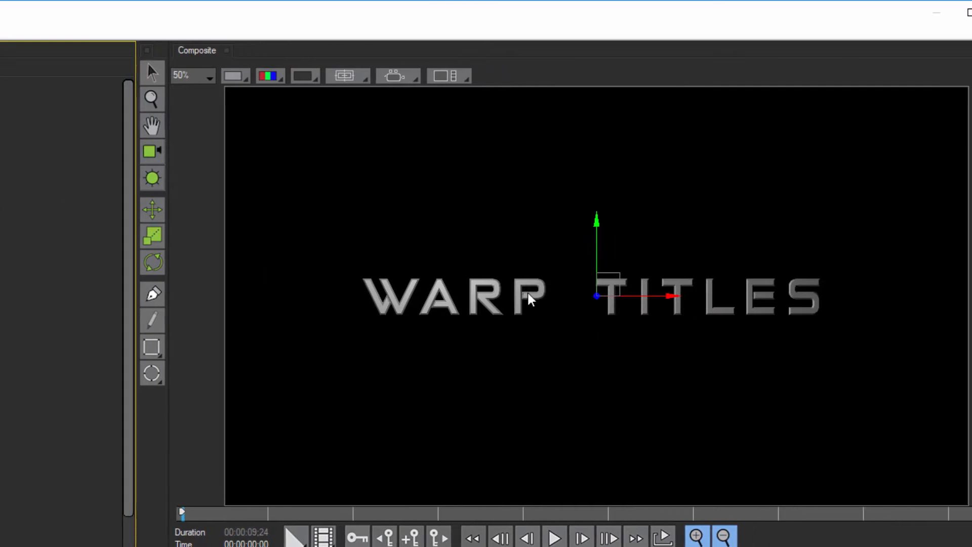
- Examine the letter edges up close and set the bevel size to 0.1
scroll(528, 293, up, 1)
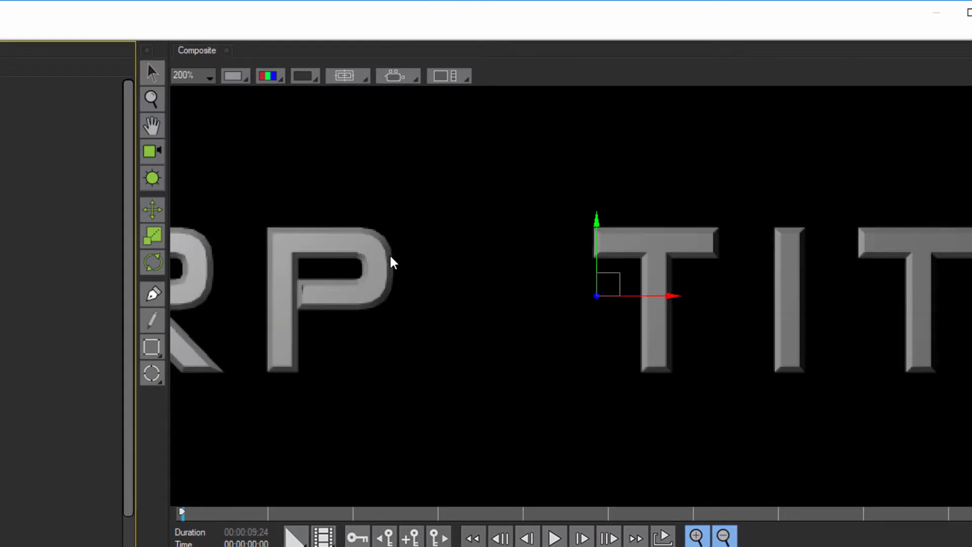
click(110, 101)
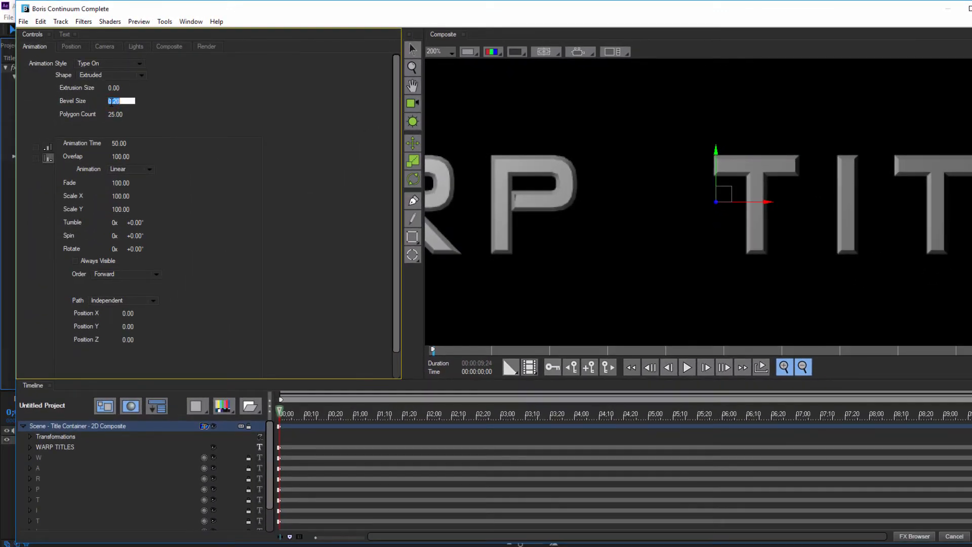
text(0.1)
key(Return)
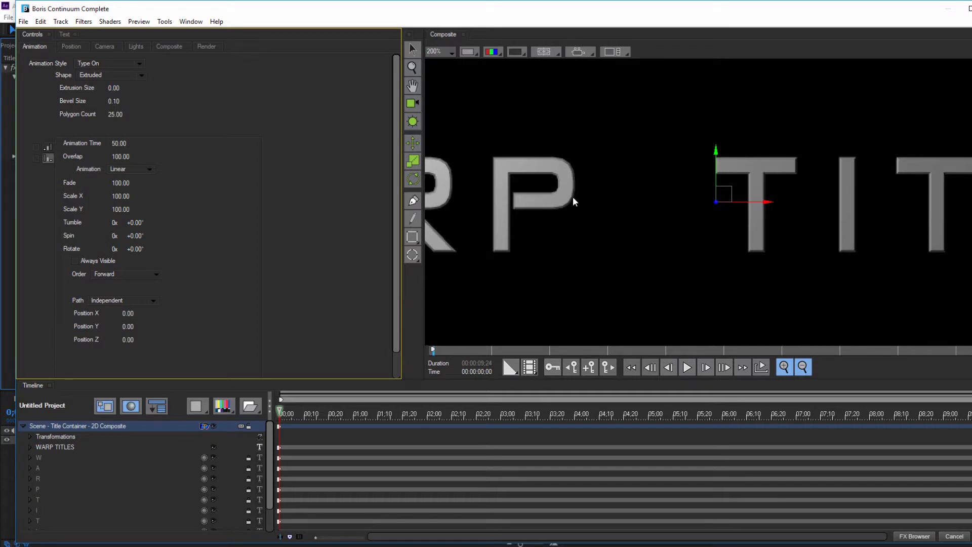
scroll(573, 197, down, 1)
scroll(573, 200, down, 1)
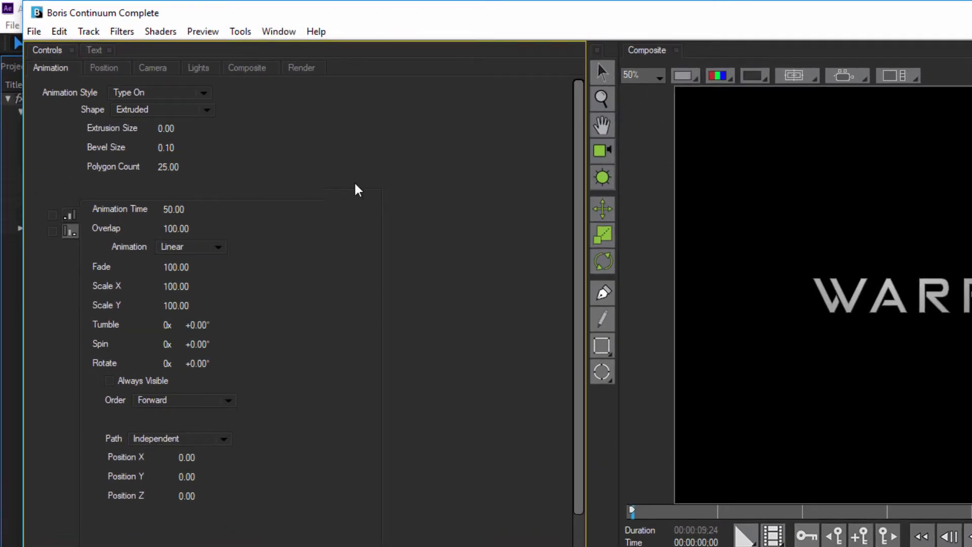
- Try Mint Cream from the Brushed Metal_Greens material styles, but settle on Light Sea Green for the whole title
click(279, 32)
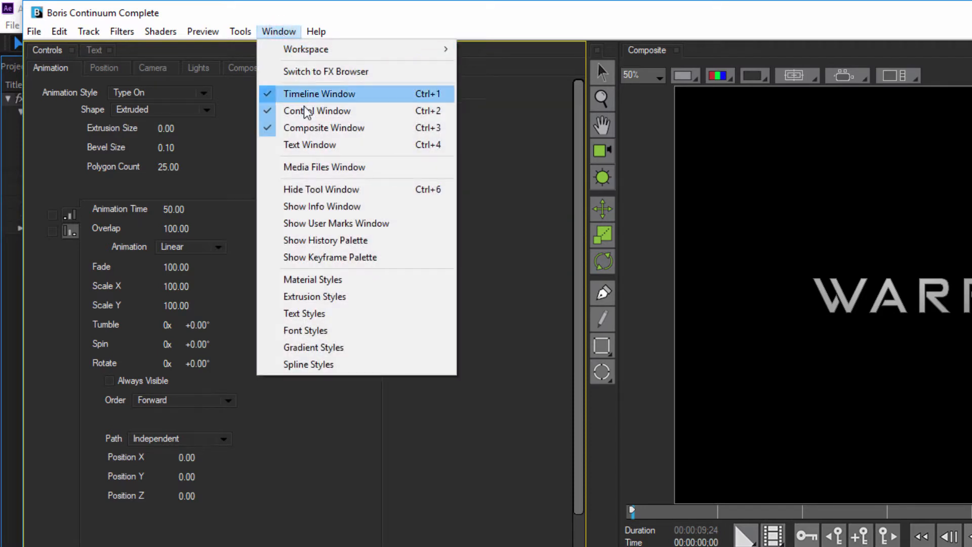
click(359, 278)
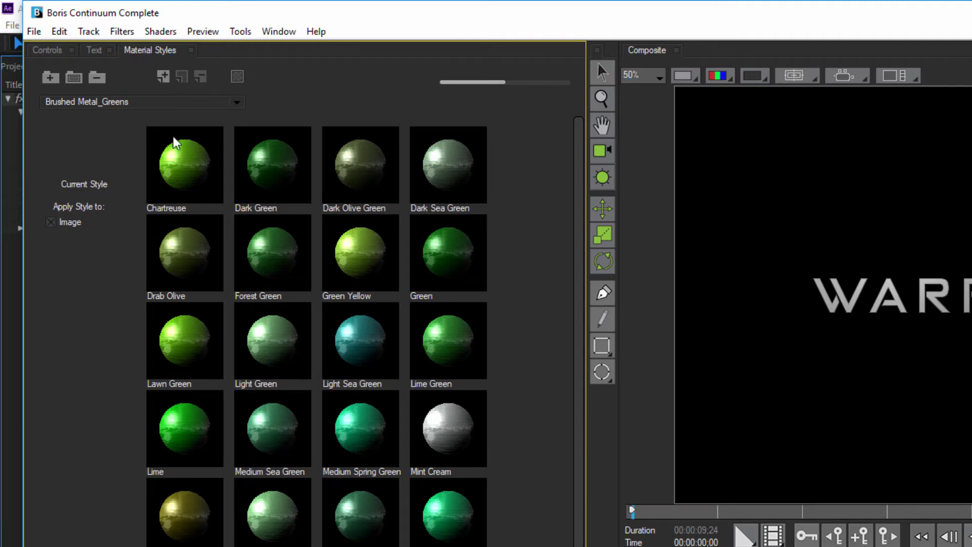
click(164, 101)
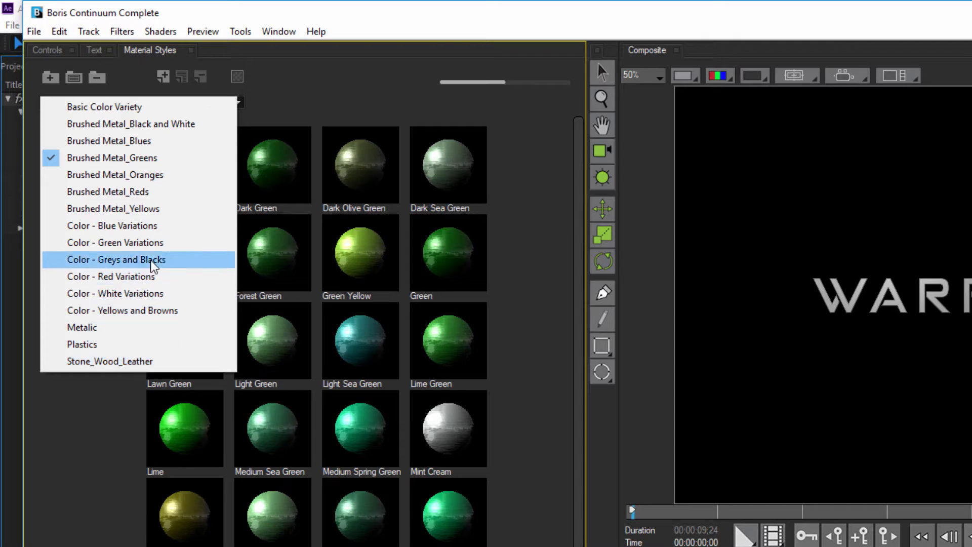
click(157, 159)
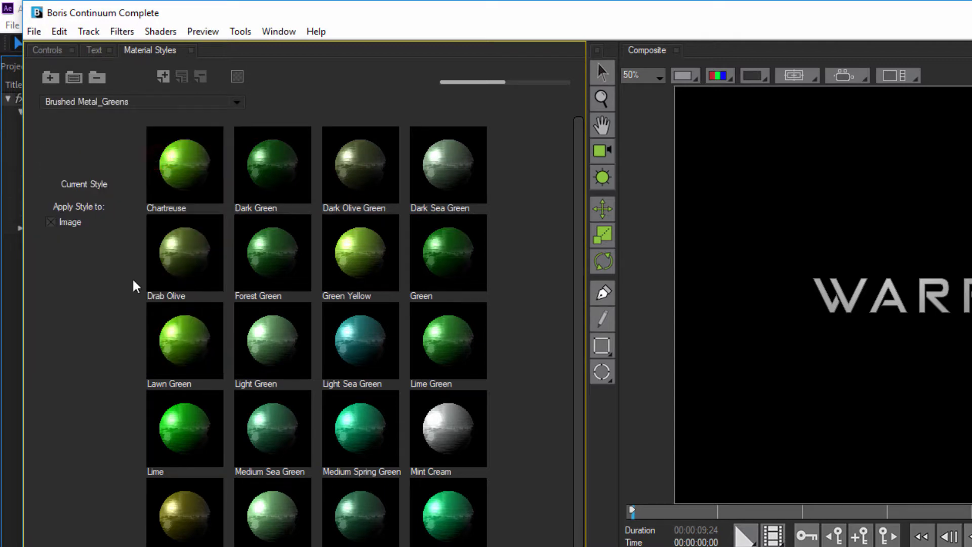
click(356, 345)
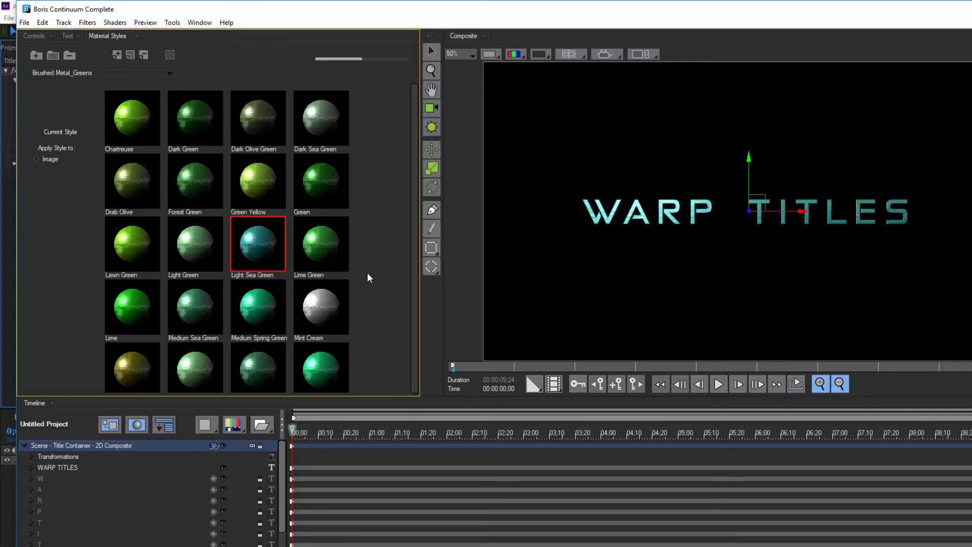
click(312, 306)
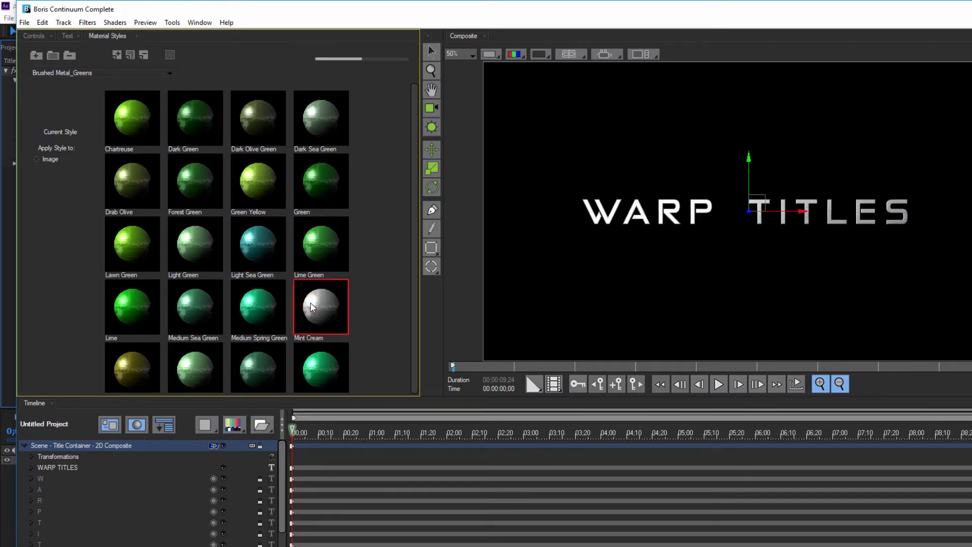
click(251, 241)
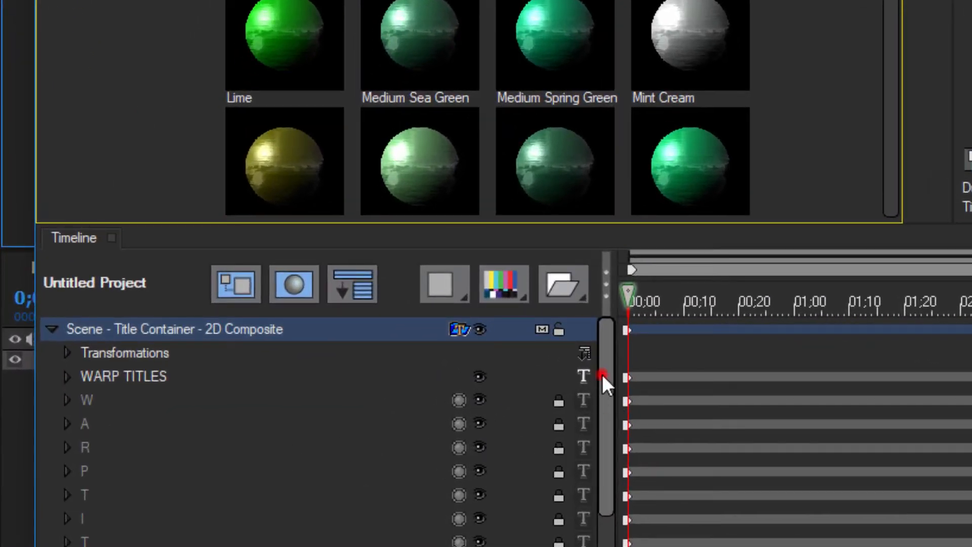
- Unlock the individual letter tracks of the word TITLES in the timeline
click(602, 374)
scroll(137, 508, down, 3)
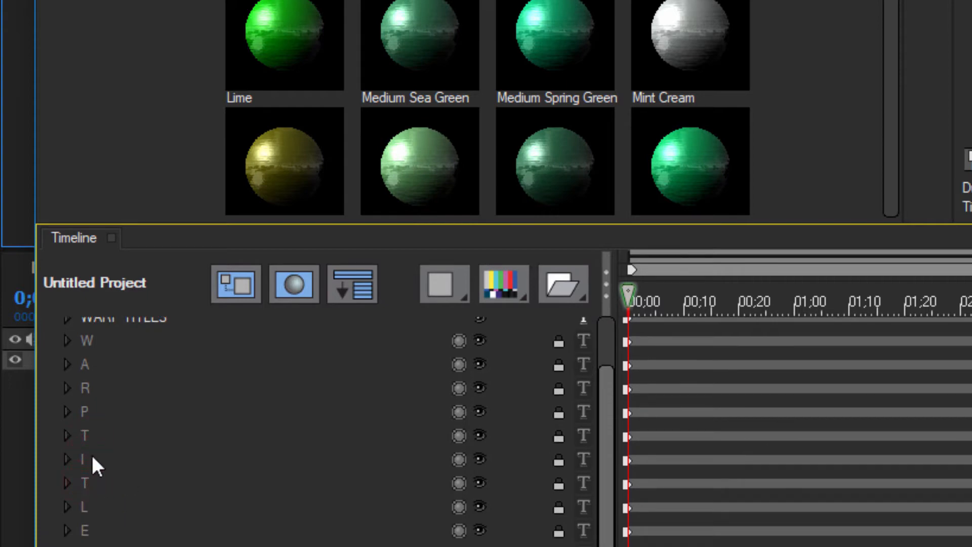
click(558, 436)
click(558, 462)
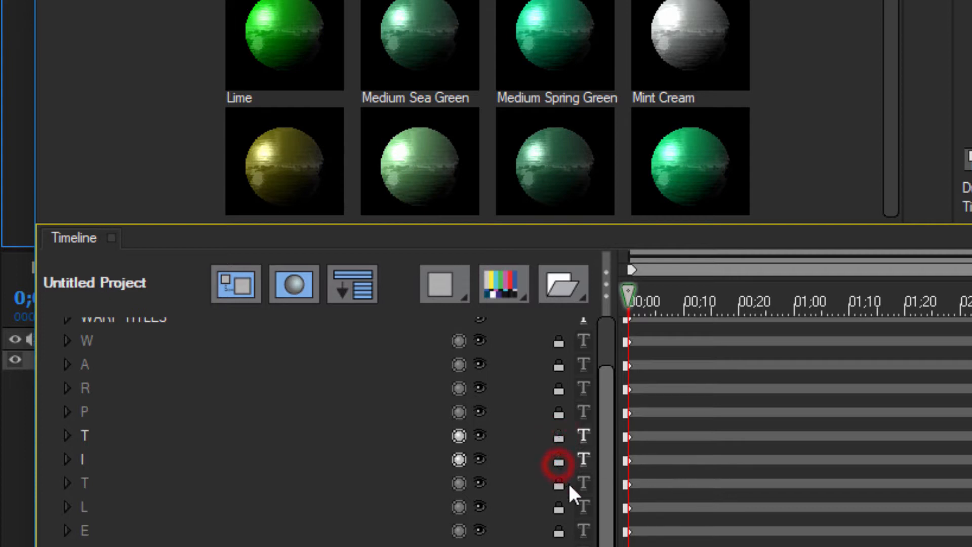
click(559, 486)
click(559, 509)
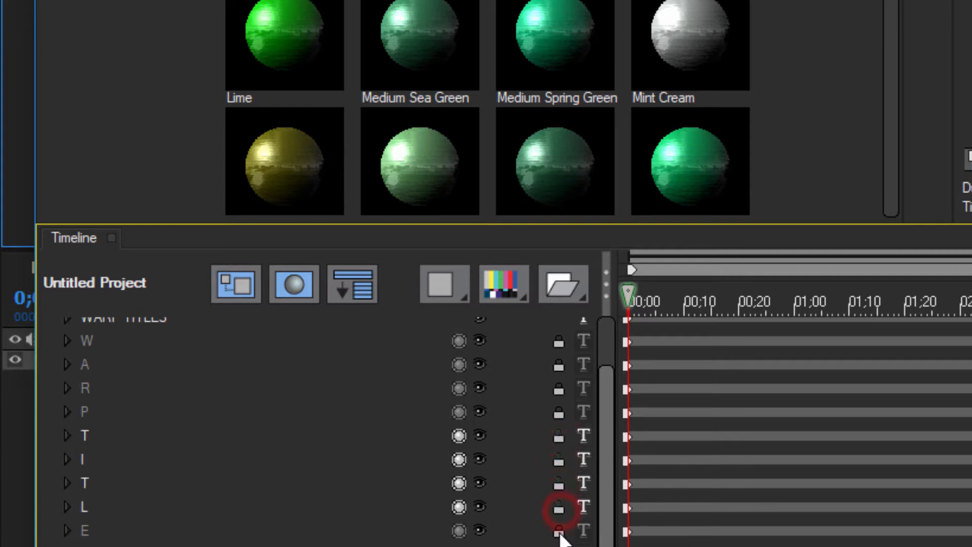
click(558, 531)
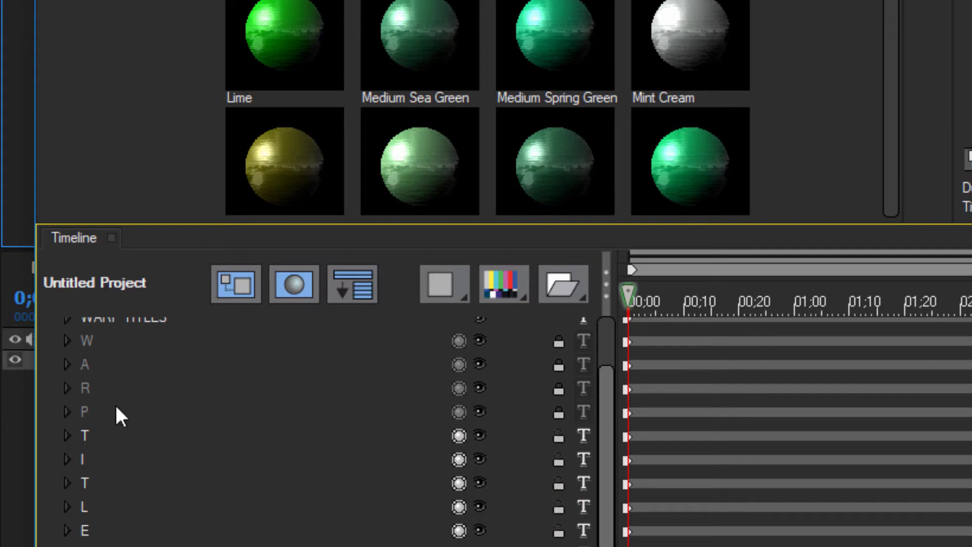
- Apply the Mint Cream material to all letters of TITLES and close the material styles
click(83, 436)
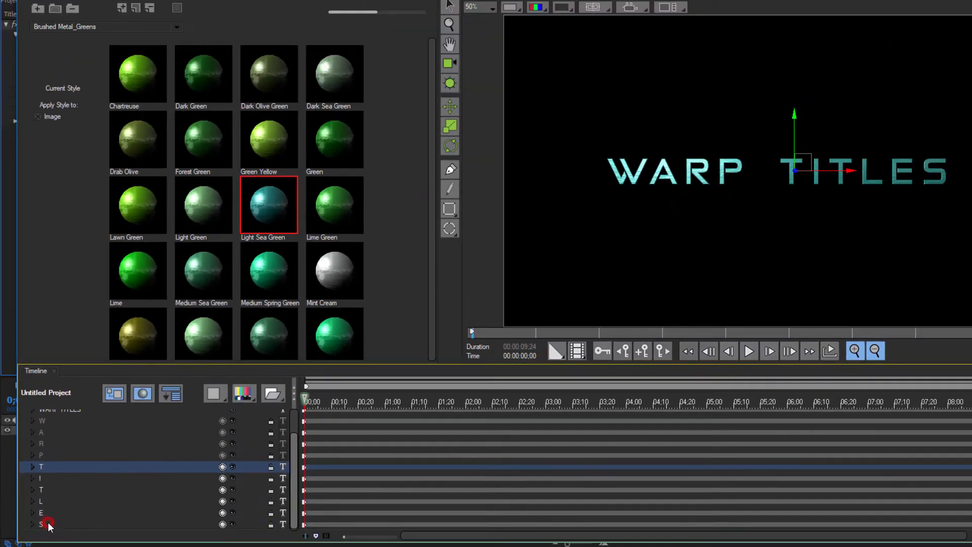
shift+click(70, 538)
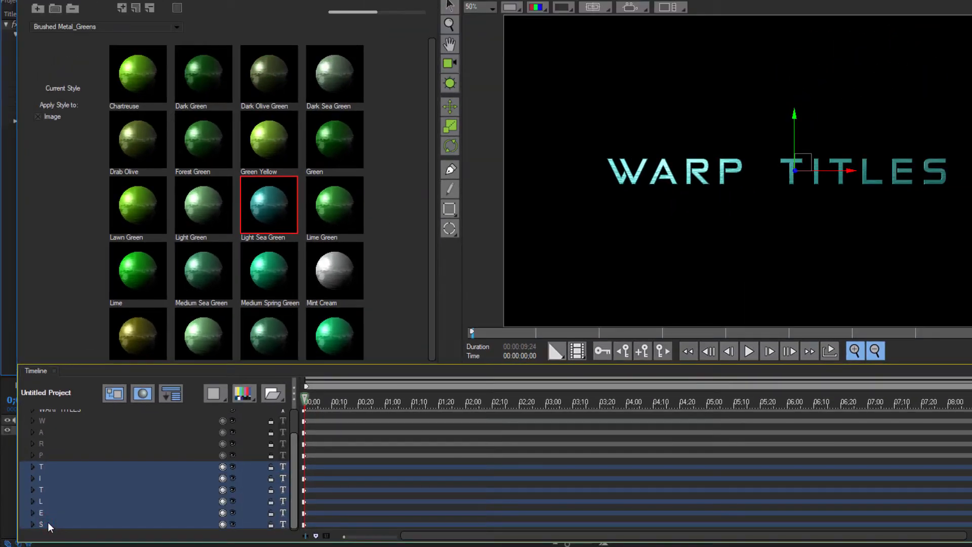
click(333, 270)
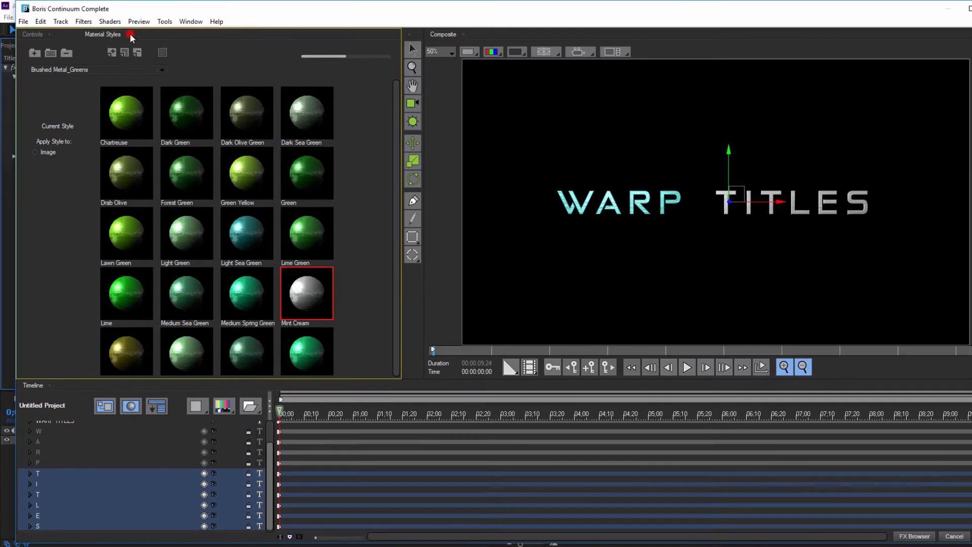
click(130, 34)
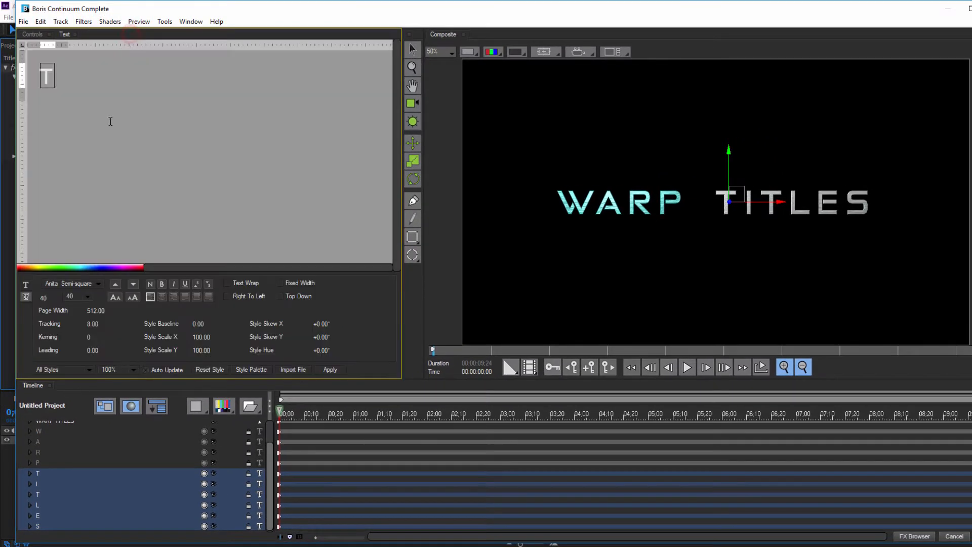
- Select the title container scene and bring up its animate-in settings
click(34, 34)
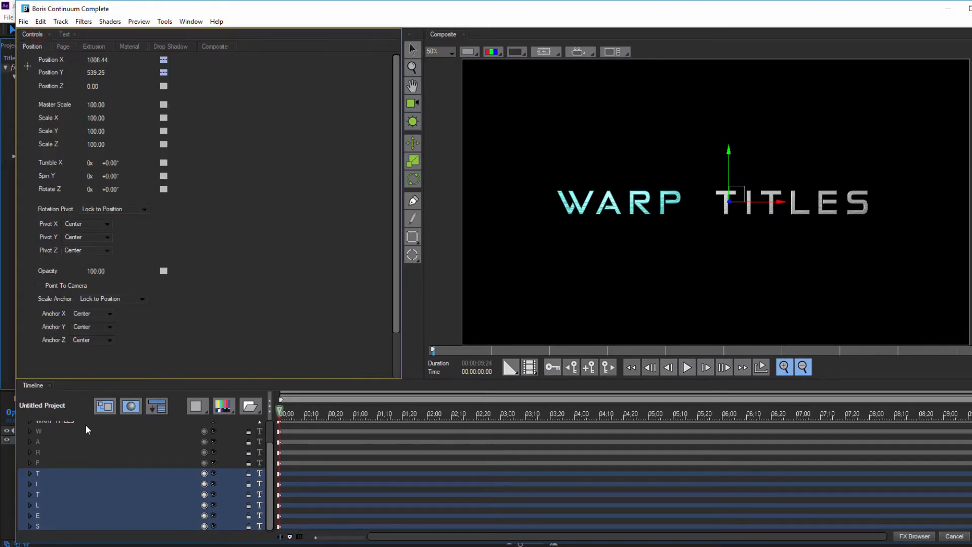
scroll(93, 428, up, 1)
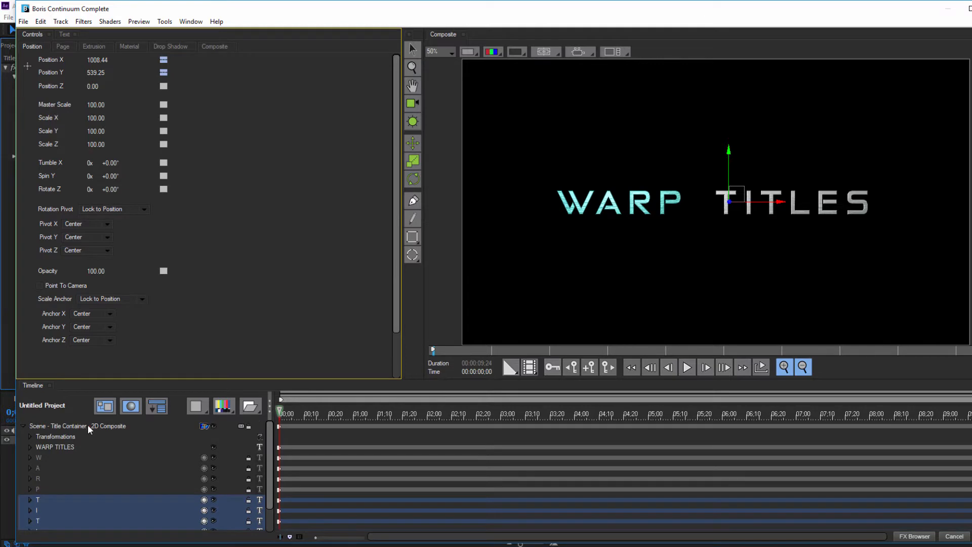
click(87, 424)
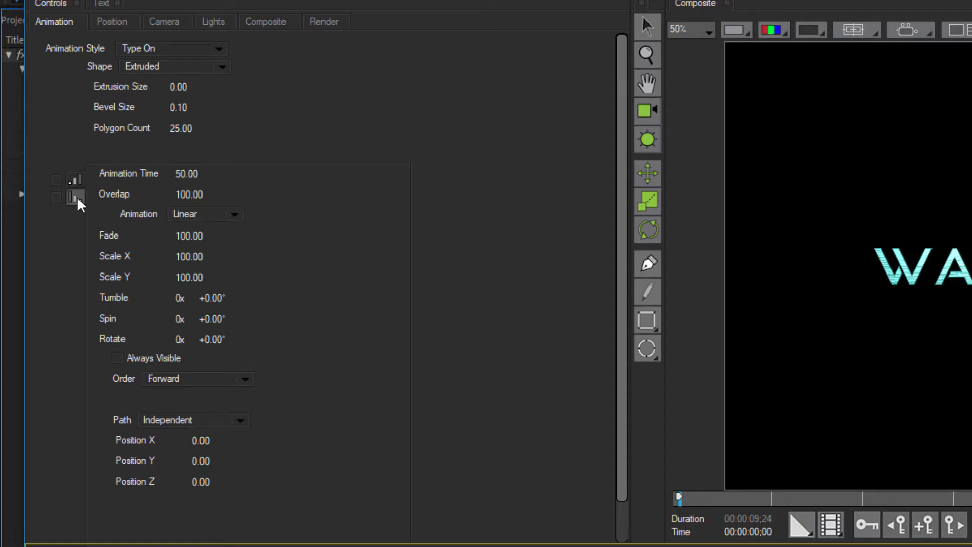
click(76, 179)
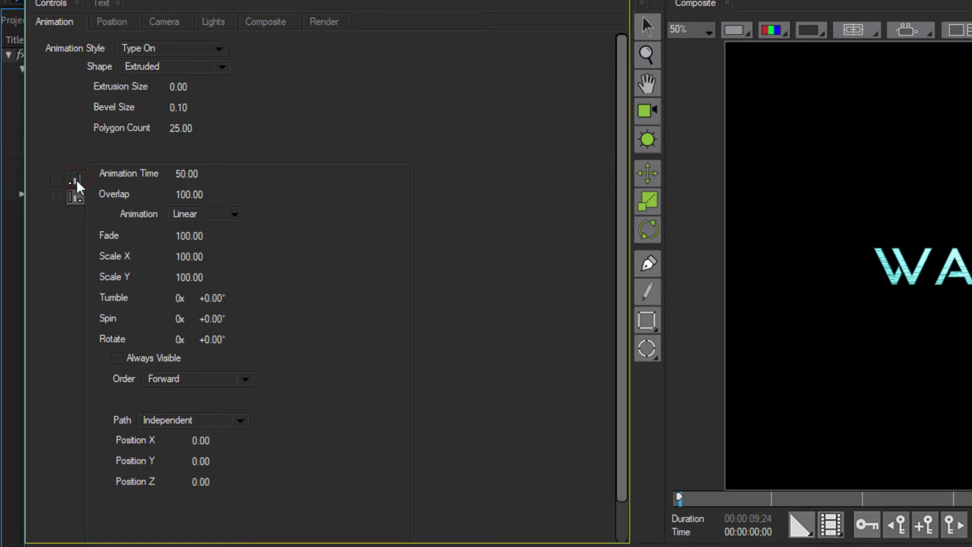
click(76, 196)
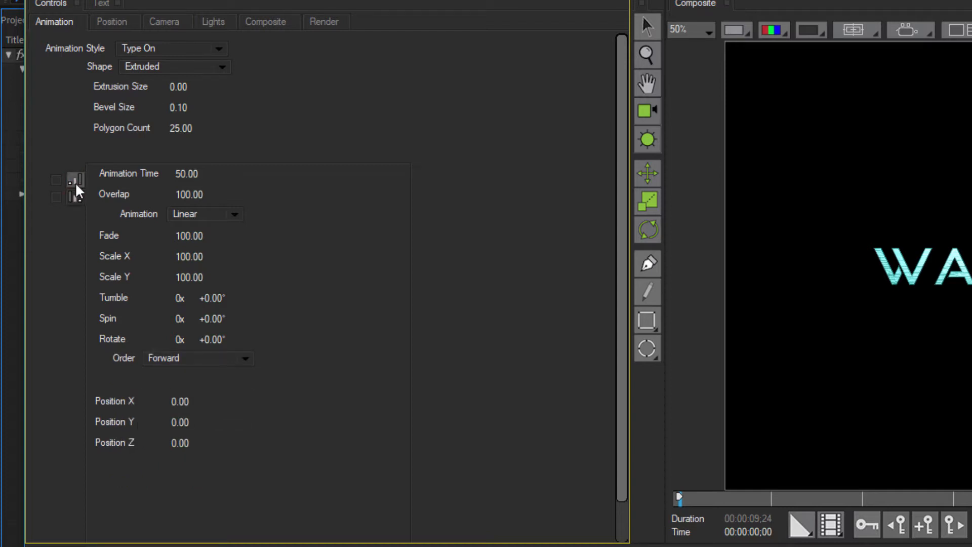
click(75, 182)
click(75, 199)
click(76, 180)
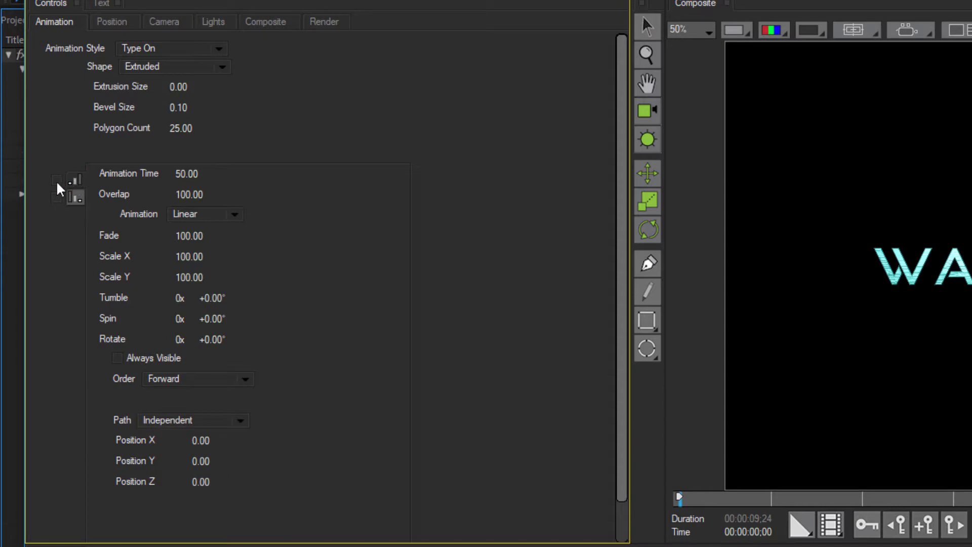
- Enable the title container's animate-in transition and set its fade to 0
click(56, 181)
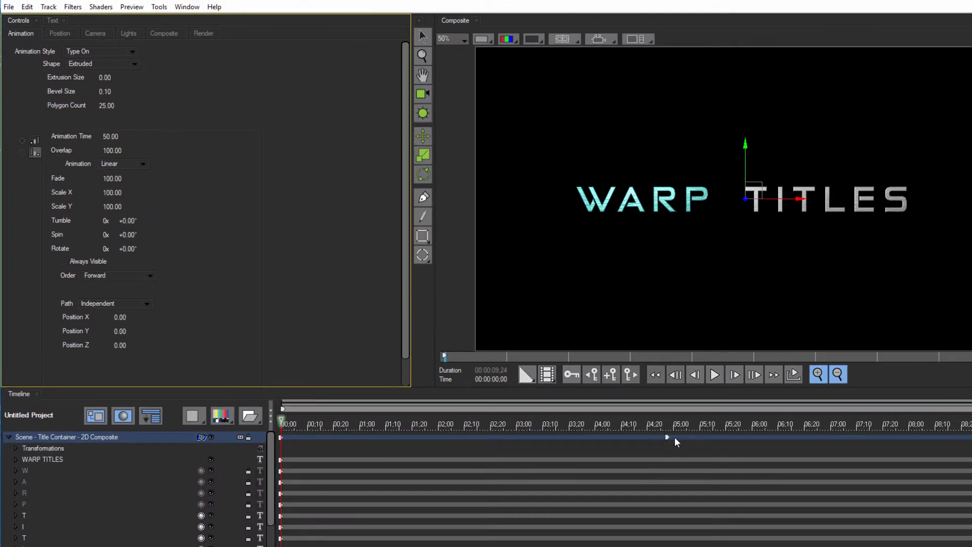
click(21, 139)
mouse_move(288, 424)
mouse_down()
mouse_move(669, 430)
mouse_move(279, 438)
mouse_move(668, 435)
mouse_move(266, 444)
mouse_up()
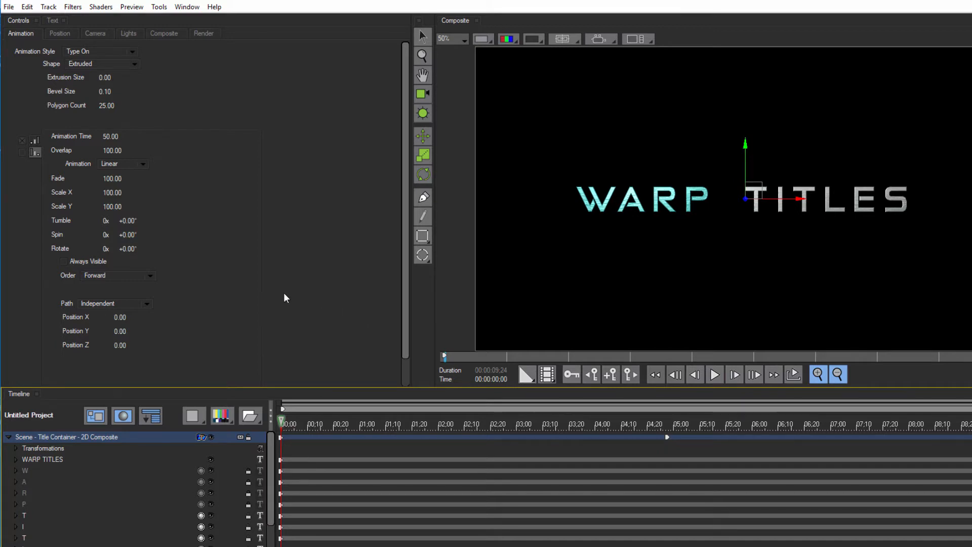
drag(116, 180, 25, 180)
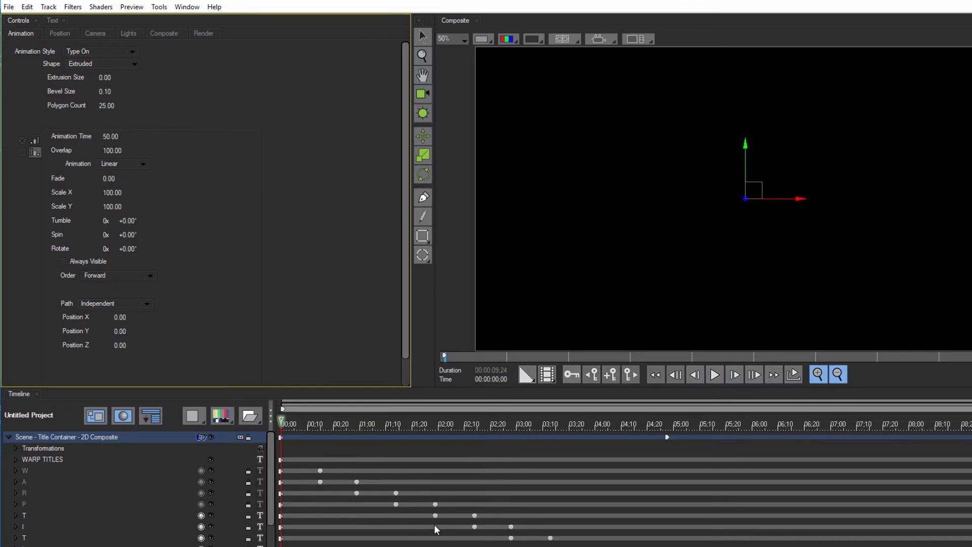
- Set the title's type-on order to Random with a random seed of 740
drag(282, 423, 238, 449)
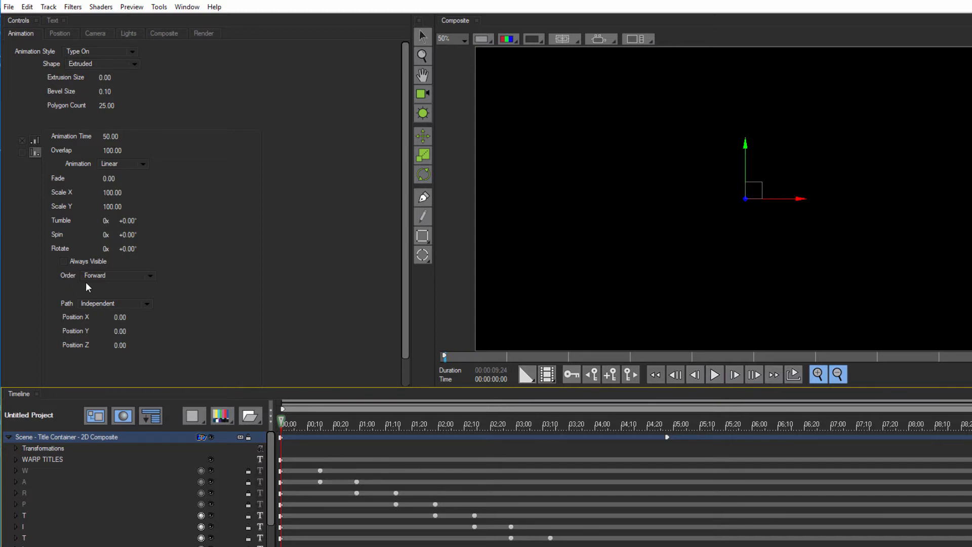
click(150, 276)
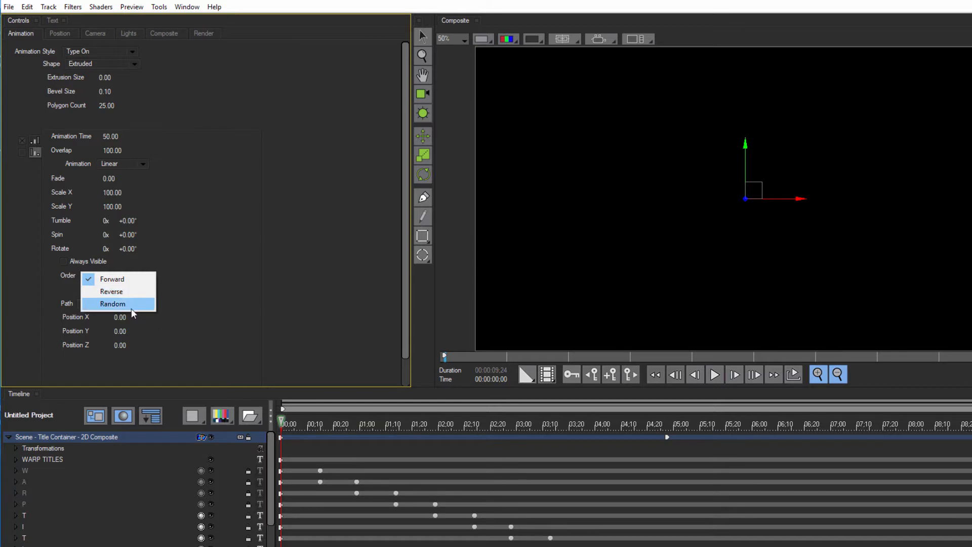
click(131, 305)
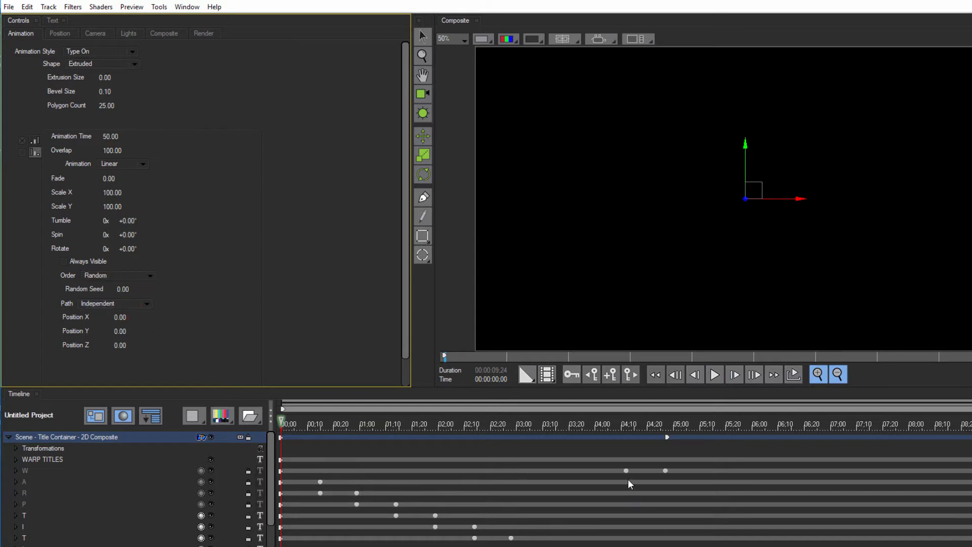
drag(294, 428, 601, 436)
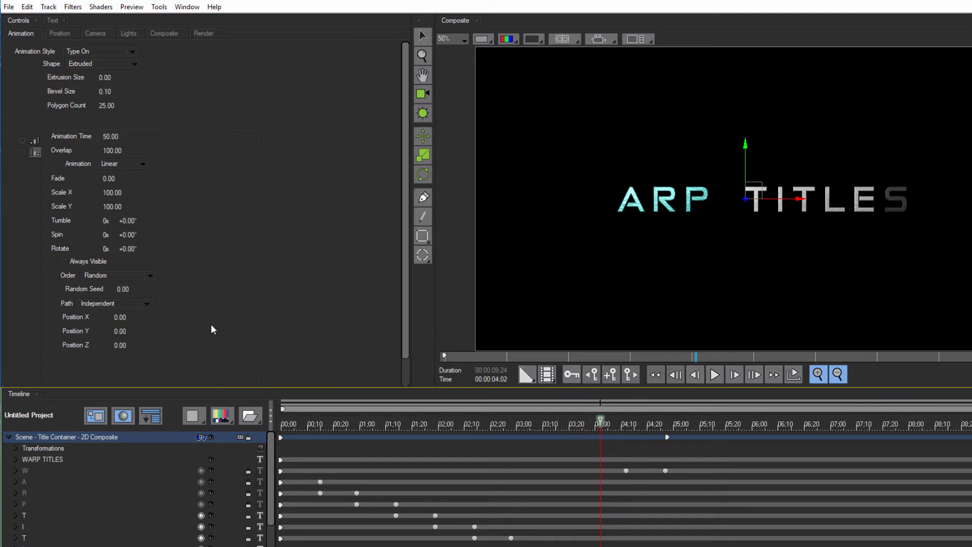
mouse_move(124, 289)
mouse_down()
mouse_move(166, 289)
mouse_move(129, 289)
mouse_up()
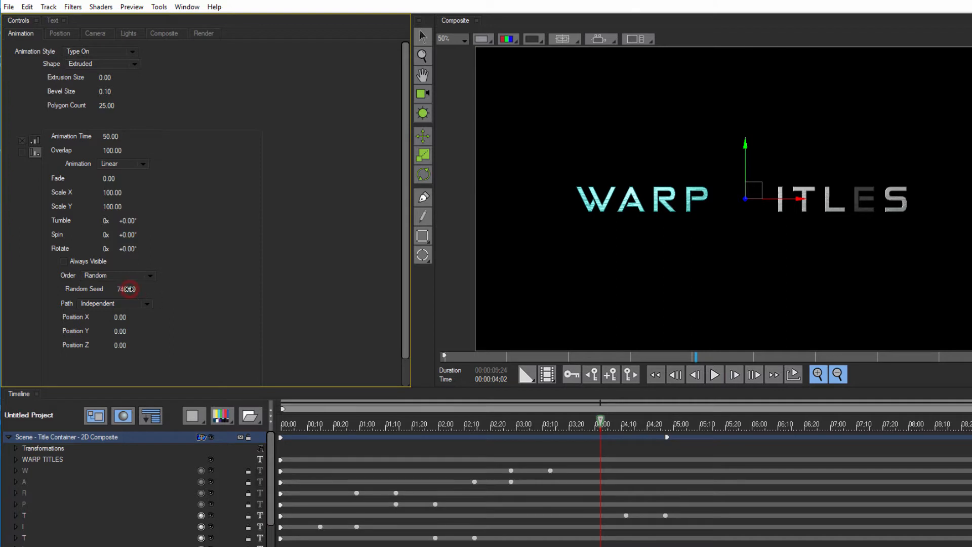
drag(352, 424, 330, 452)
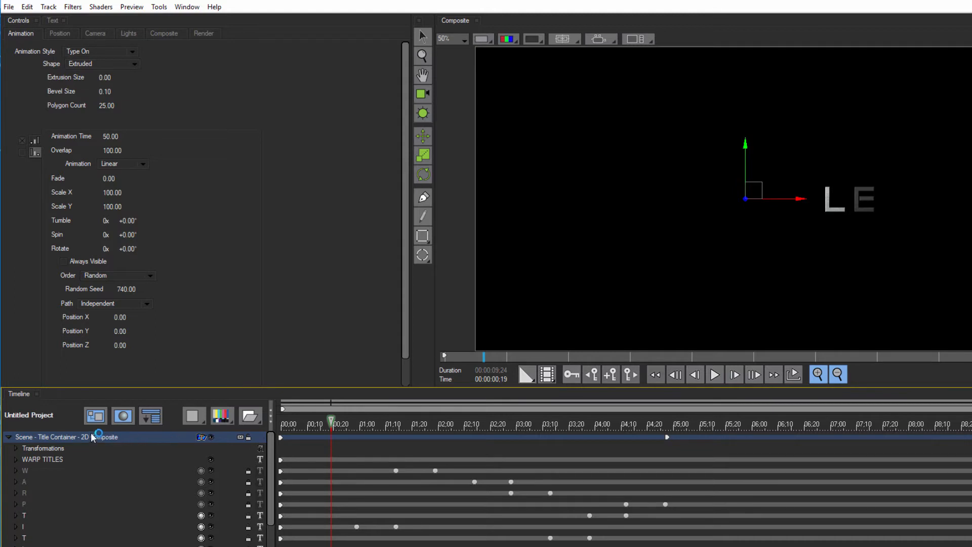
- Shift the title container's animate-in start keyframe to about 1 second and its end keyframe to about 2 seconds
click(280, 438)
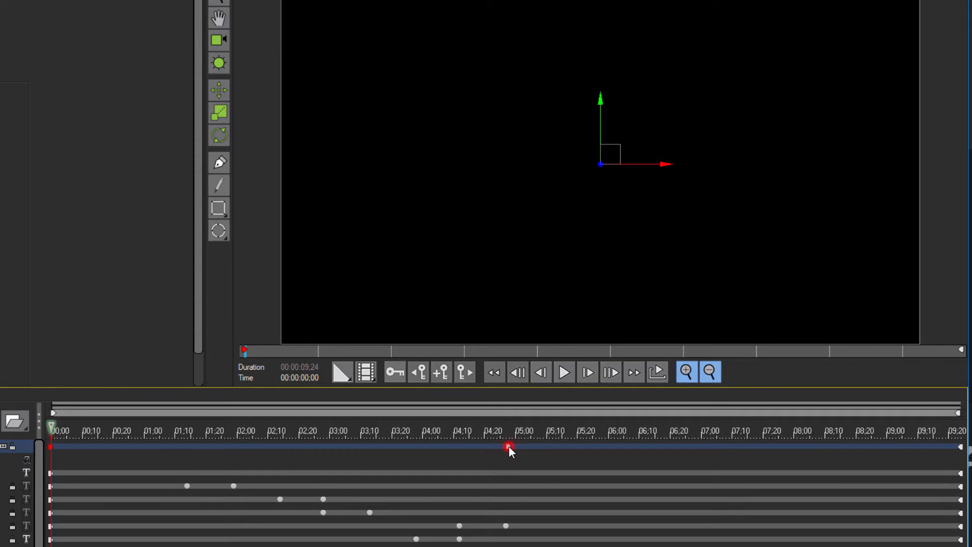
click(512, 429)
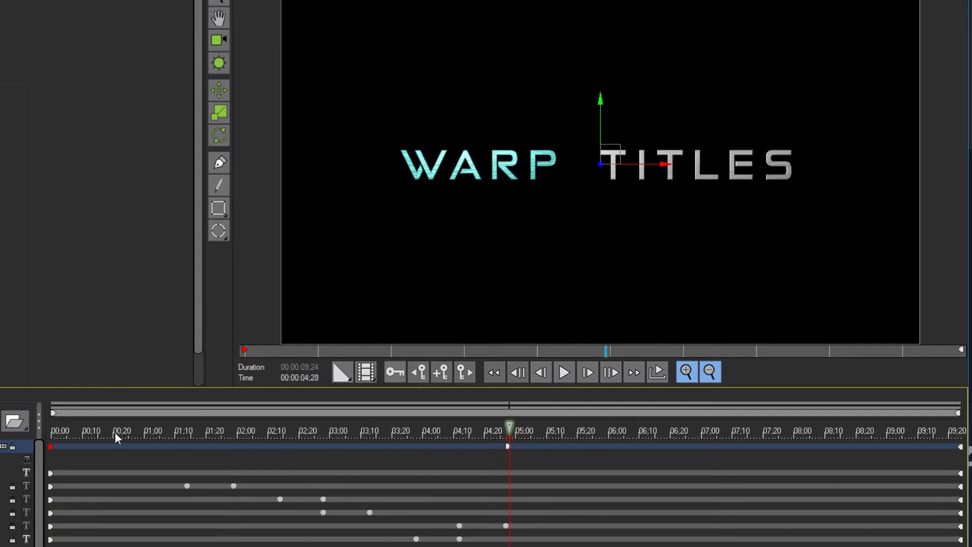
drag(51, 447, 147, 445)
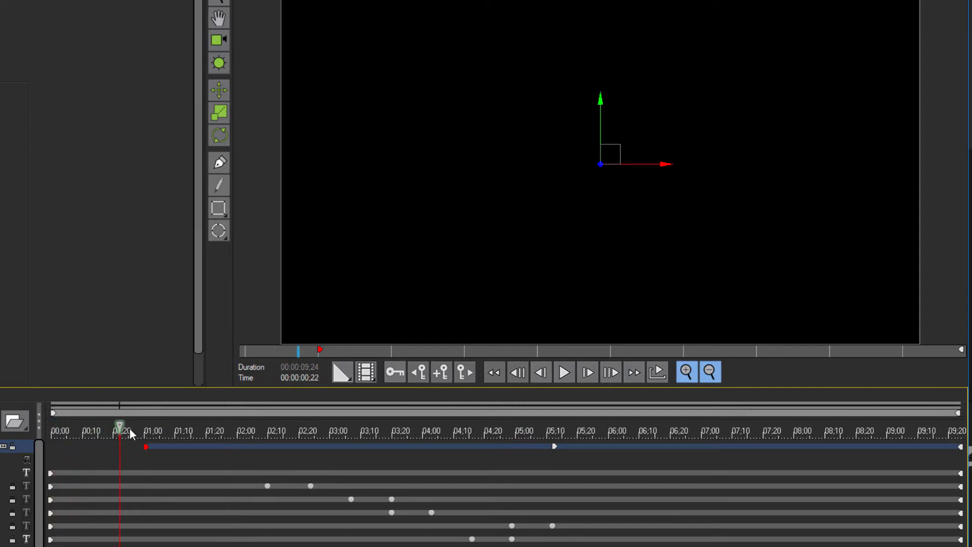
drag(154, 433, 346, 435)
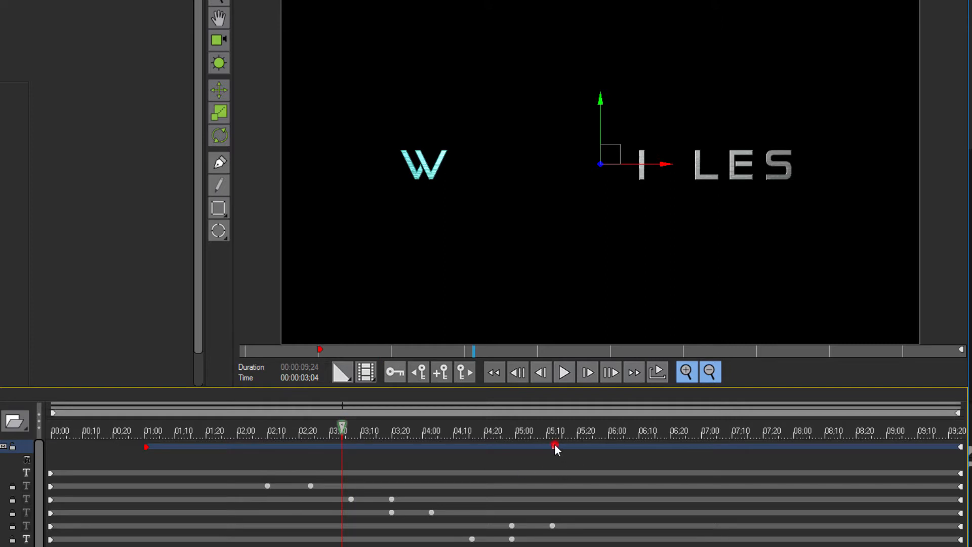
mouse_move(554, 446)
mouse_down()
mouse_move(338, 435)
mouse_move(236, 446)
mouse_up()
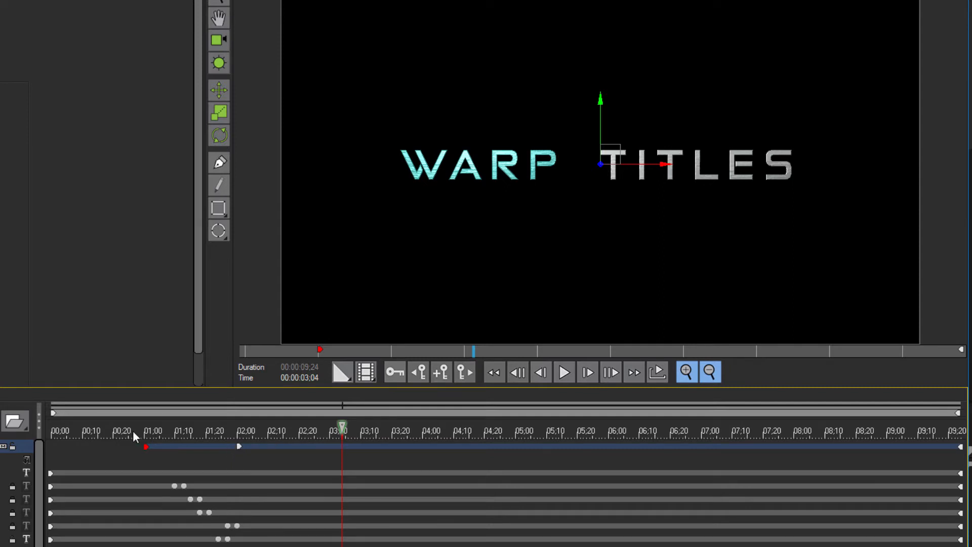
- Play the title animation from the start and scrub through the letters appearing between 1 and 2 seconds
drag(134, 433, 48, 439)
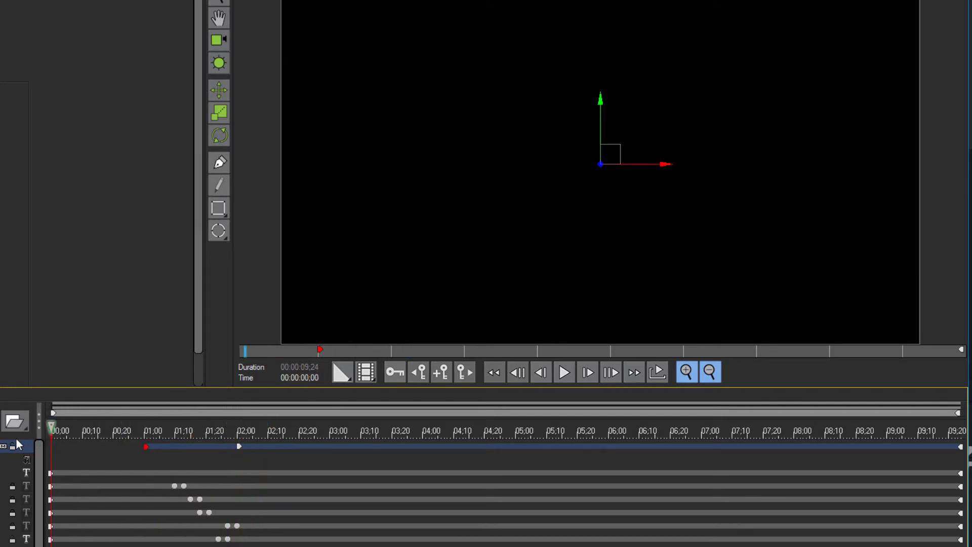
key(space)
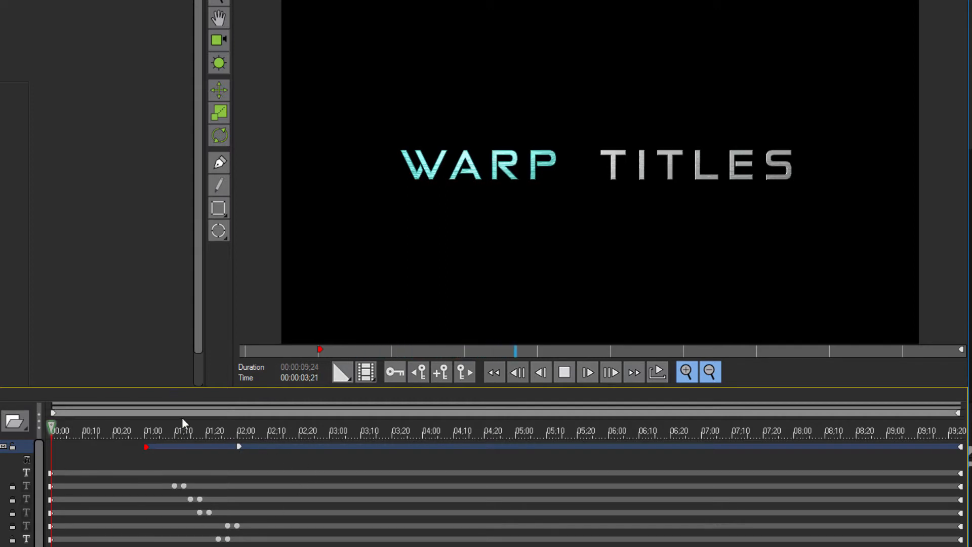
click(197, 429)
drag(196, 431, 251, 409)
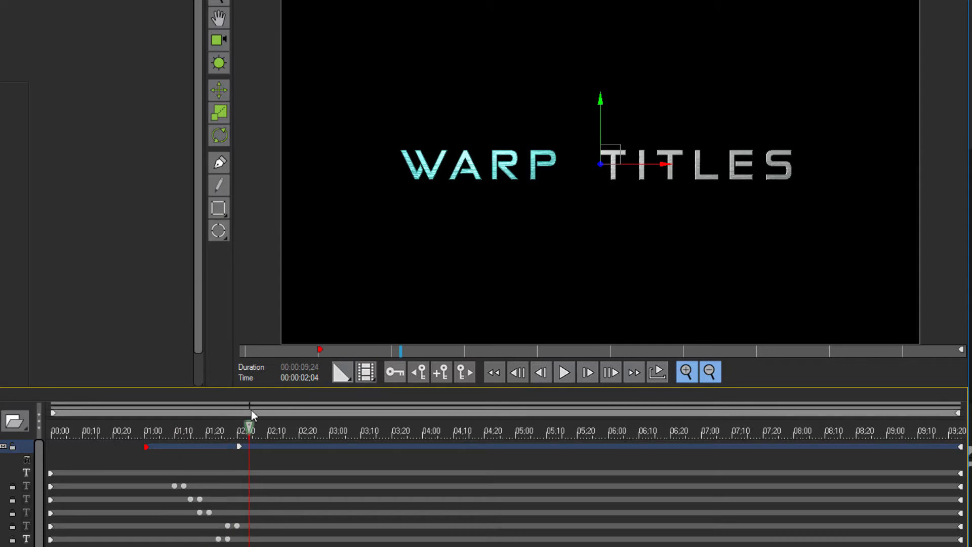
- Set the camera Zoom to Linear interpolation at the title container's start keyframe and to 4918.08 at the last frame
click(146, 447)
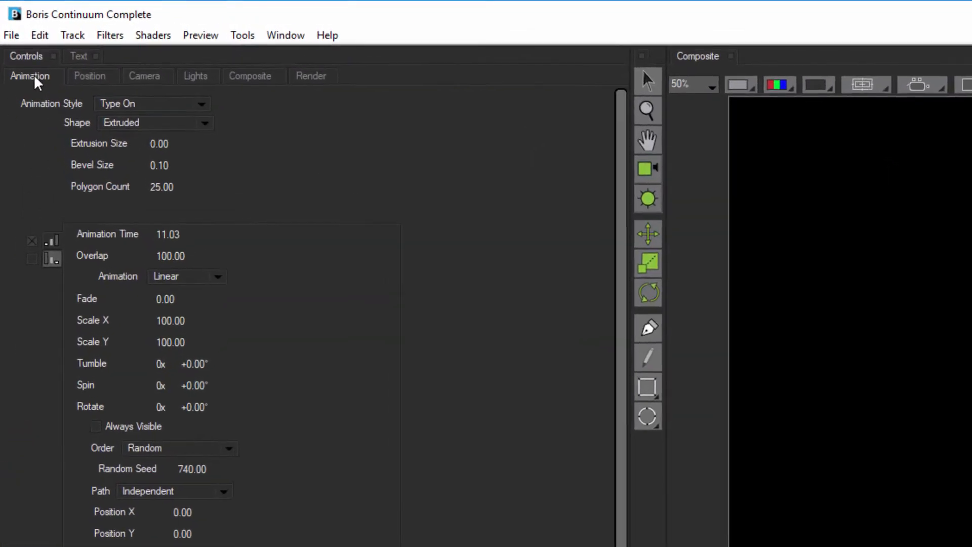
click(147, 78)
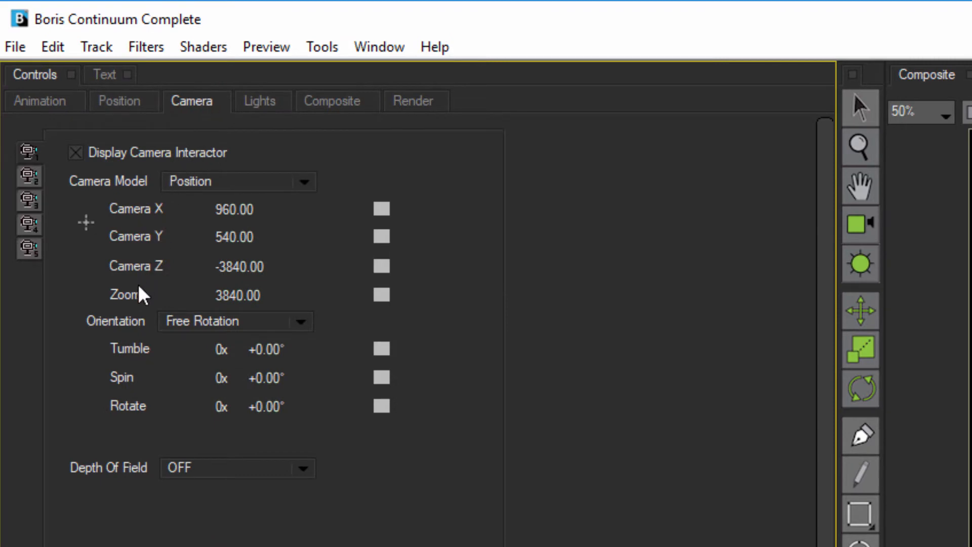
click(381, 295)
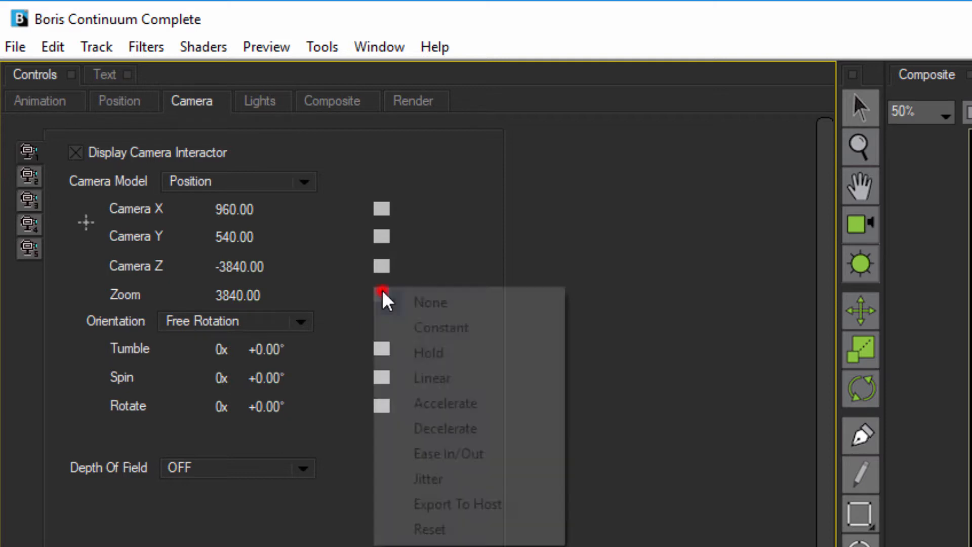
click(446, 379)
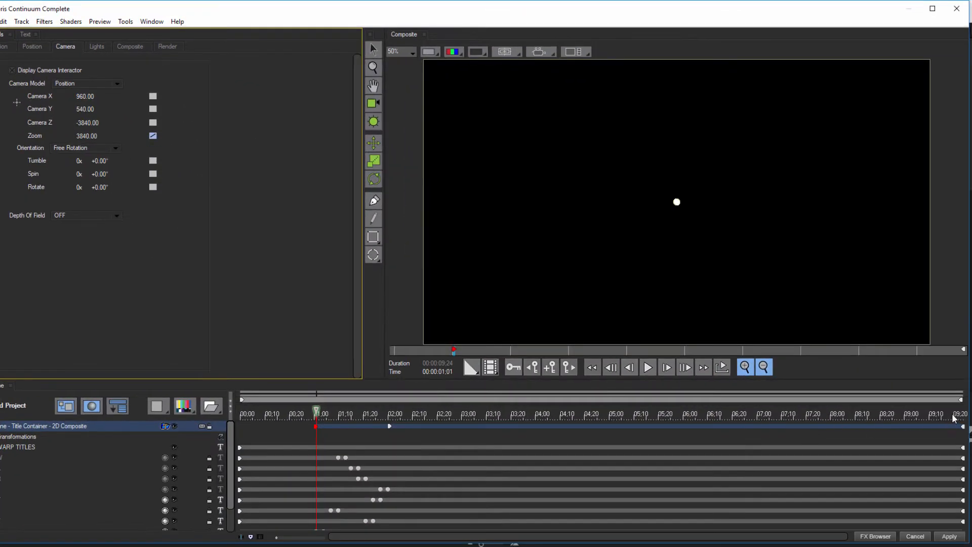
drag(954, 418, 967, 422)
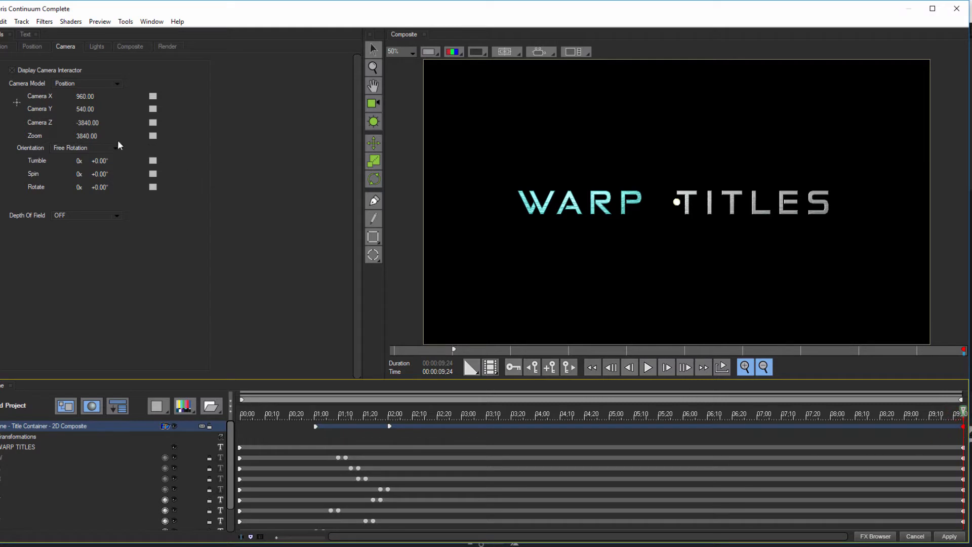
mouse_move(91, 136)
mouse_down()
mouse_move(117, 135)
mouse_move(84, 141)
mouse_up()
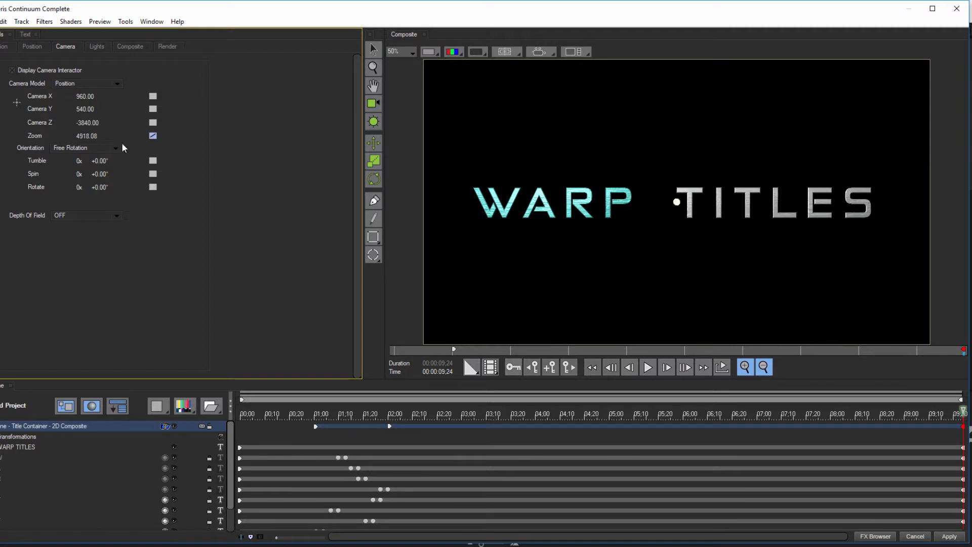
- Preview the camera zoom, apply the finished title to the After Effects composition and review it there up to 0;00;04;19
drag(276, 412, 200, 422)
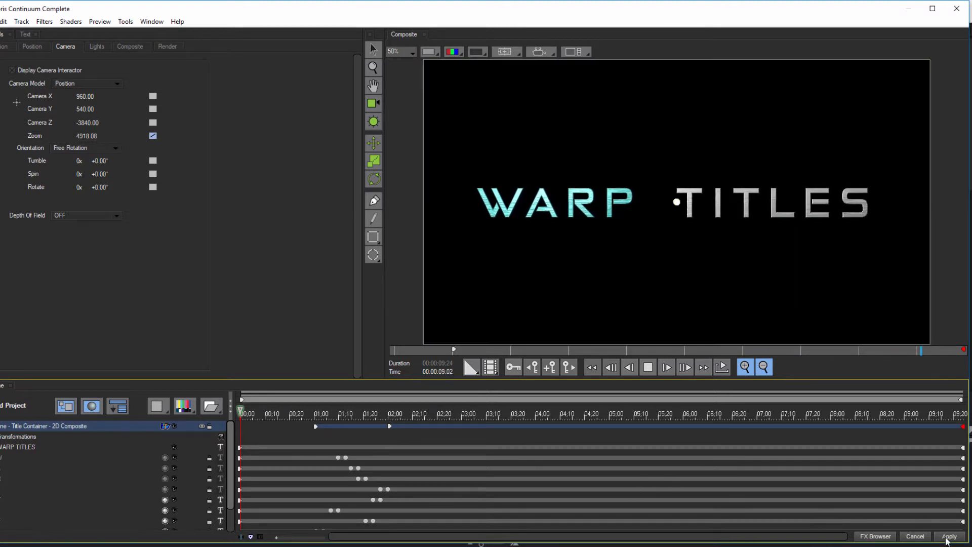
click(949, 536)
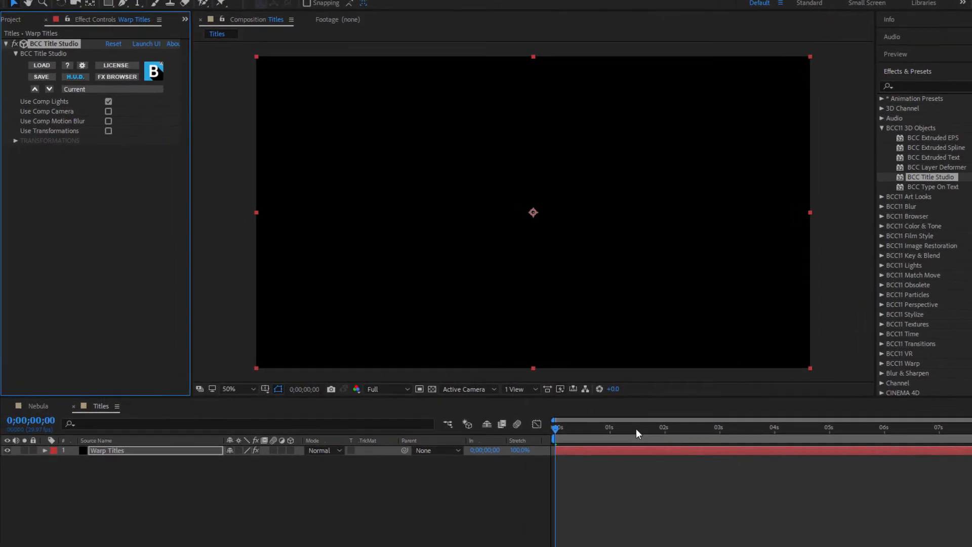
drag(599, 424, 855, 435)
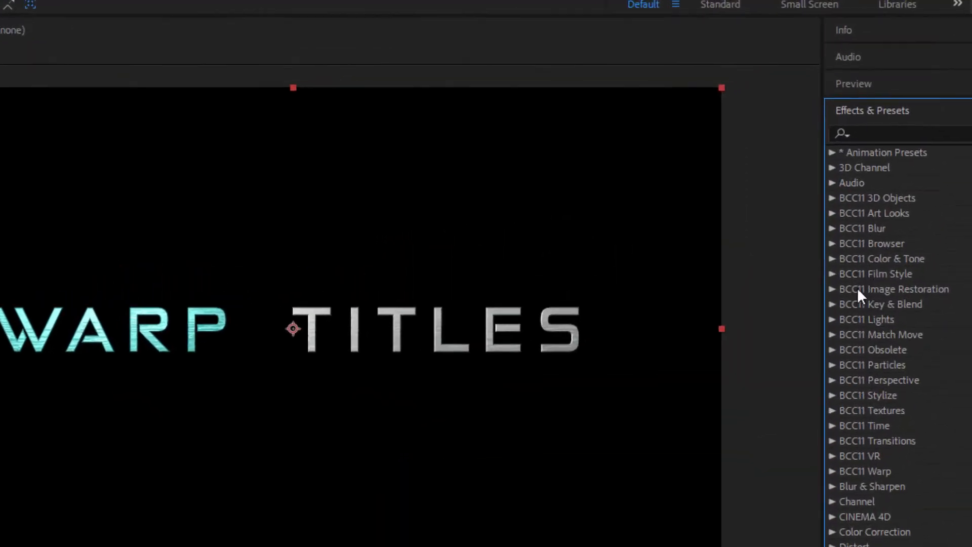
- Apply the BCC Light Sweep effect to the Warp Titles layer and move its light center to about 740, 524
click(832, 319)
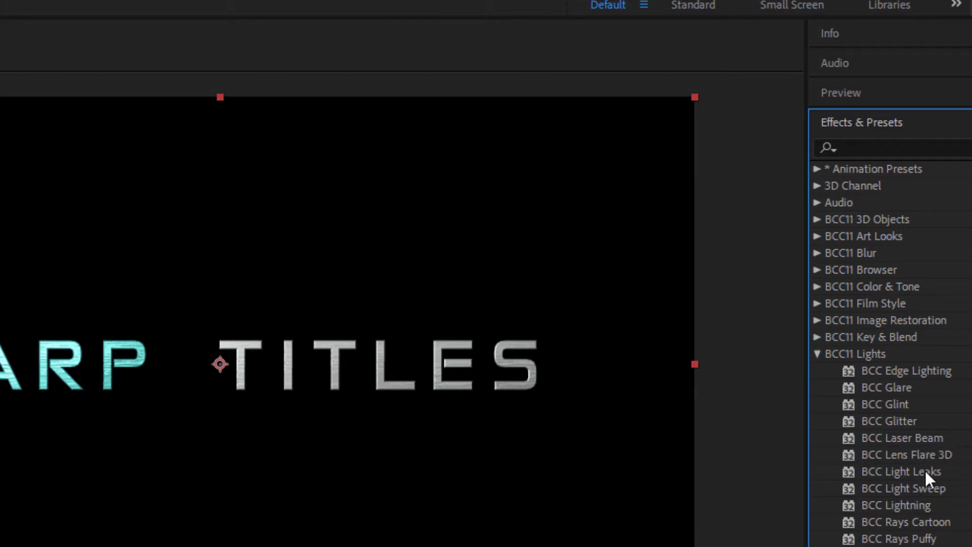
drag(931, 489, 380, 461)
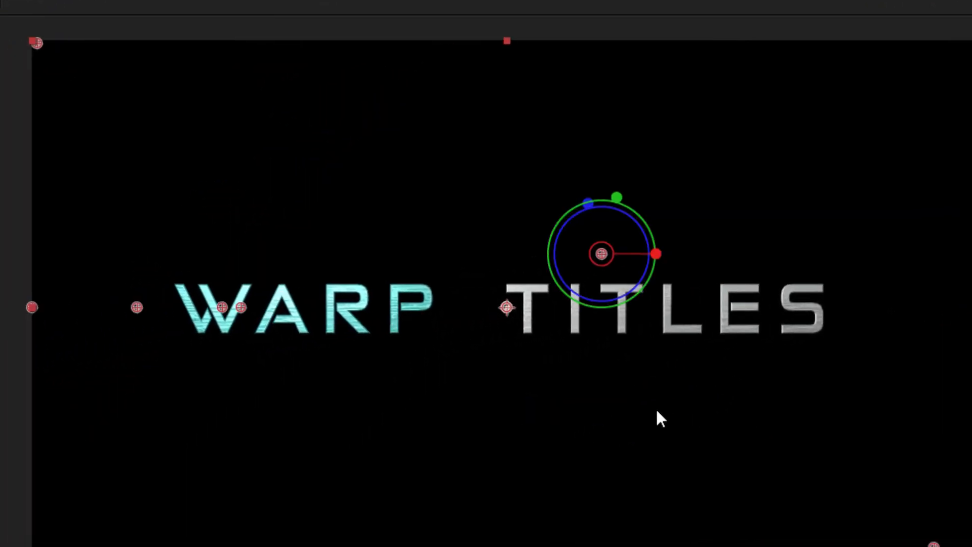
drag(602, 254, 392, 300)
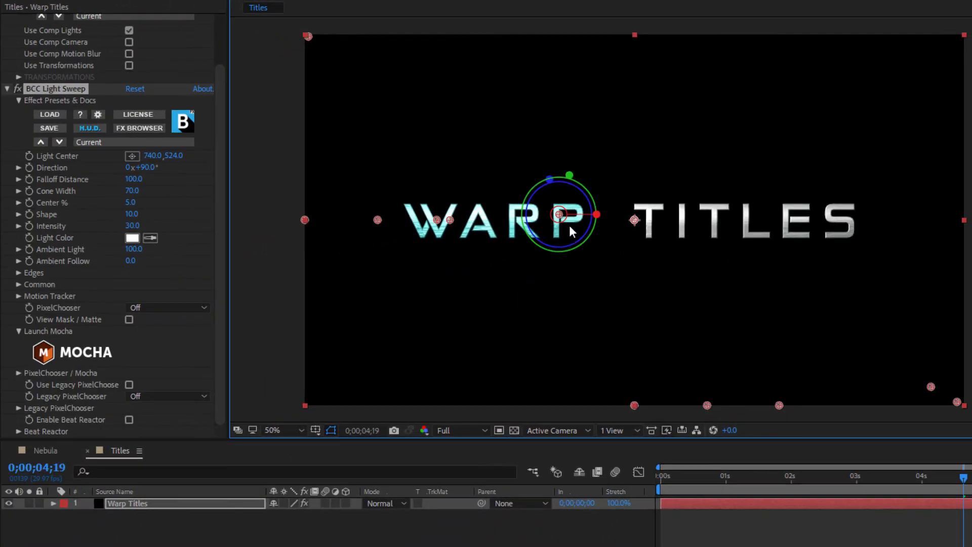
- Raise the light sweep's intensity to 81 and angle its direction to +54.6°, with the center near the R of WARP
scroll(415, 311, up, 1)
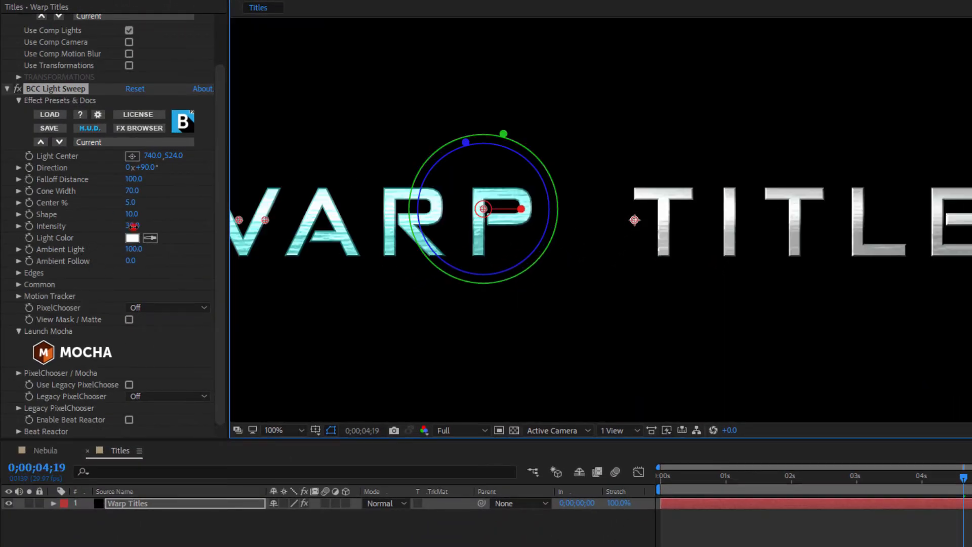
drag(133, 226, 627, 212)
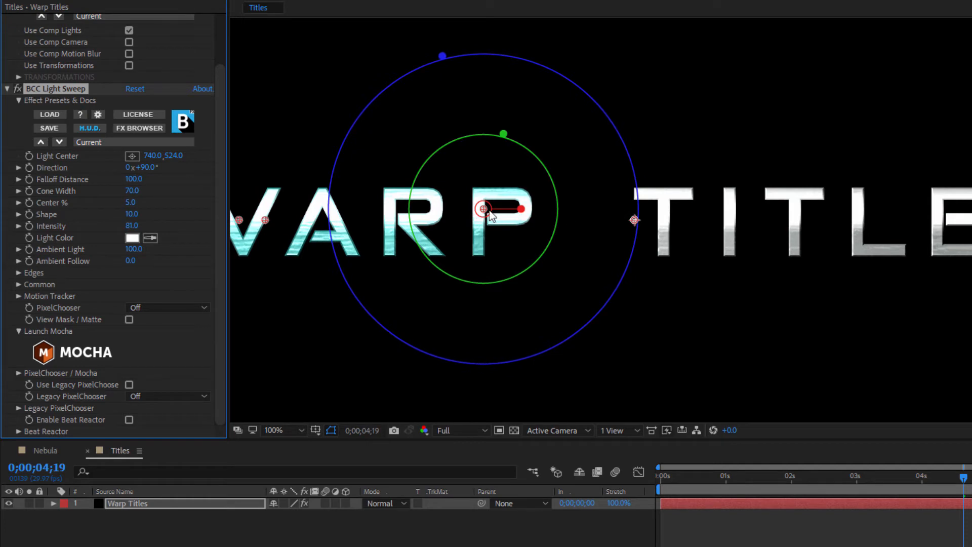
drag(489, 211, 459, 221)
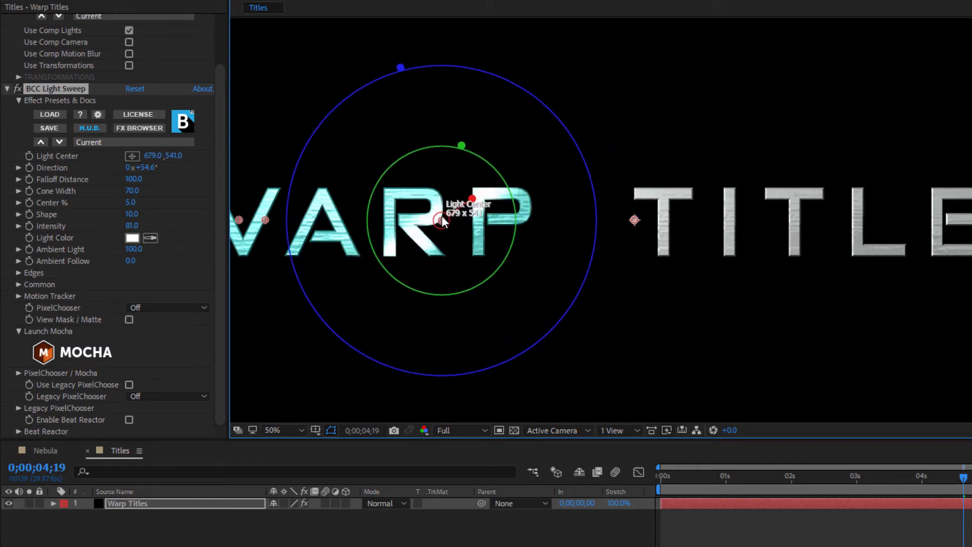
- Place the light center before the W at 141, 547 and start keyframing it at 0;00;02;02
scroll(536, 231, down, 2)
drag(535, 230, 372, 233)
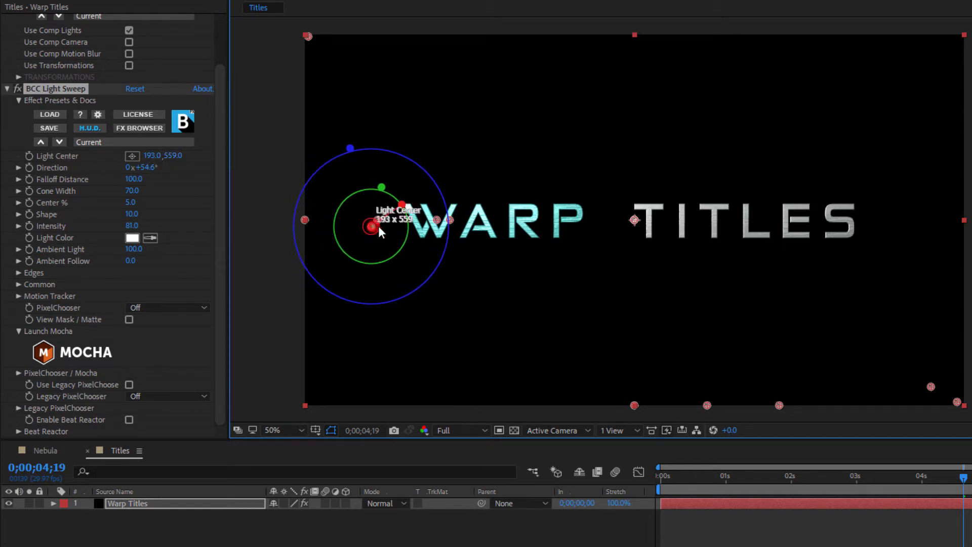
drag(378, 226, 354, 222)
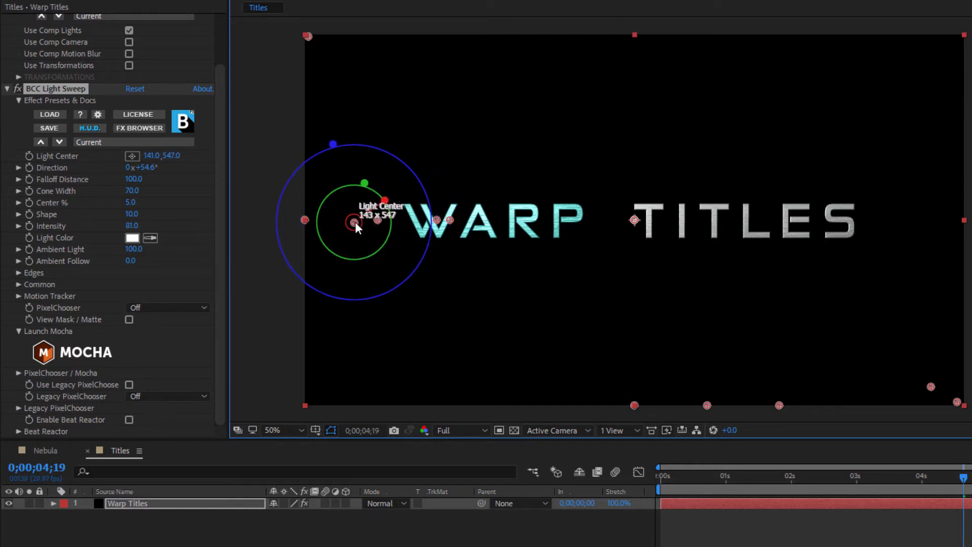
drag(721, 477, 797, 476)
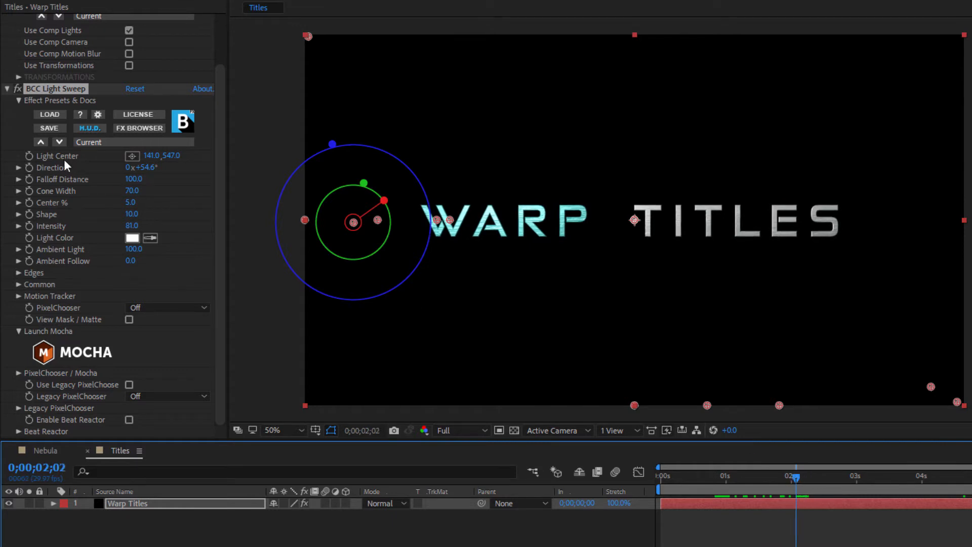
click(33, 156)
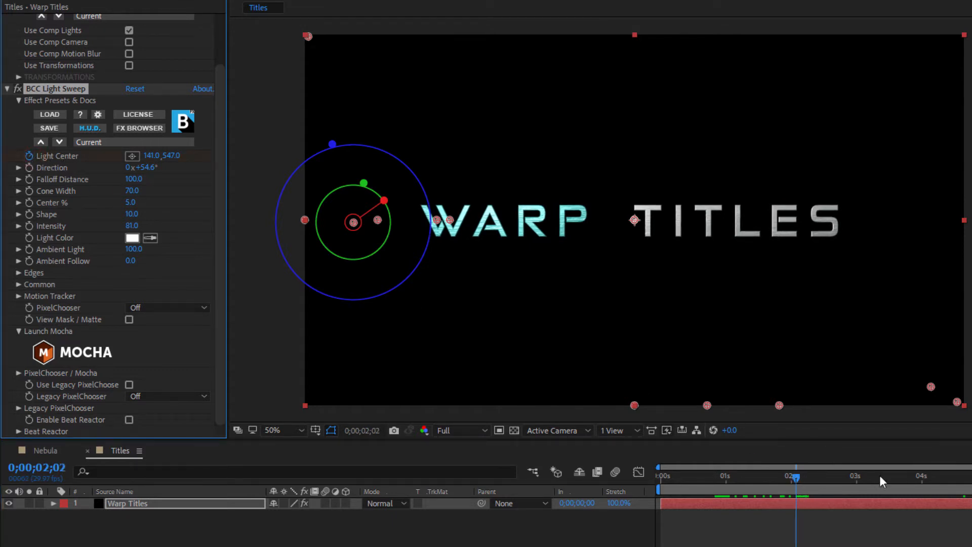
- At 0;00;04;28, keyframe the light center past the title's end at 1929, 547 and preview the sweep
click(960, 476)
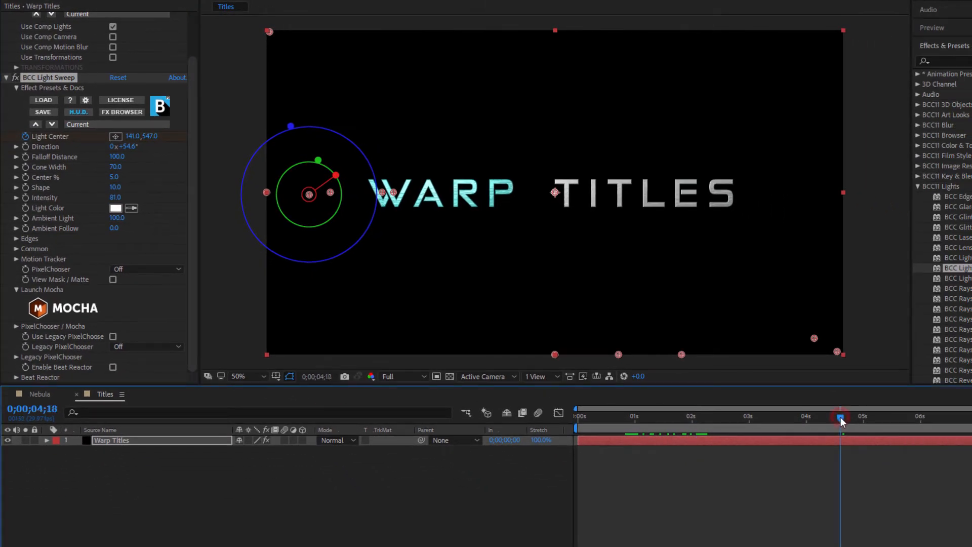
drag(840, 417, 859, 418)
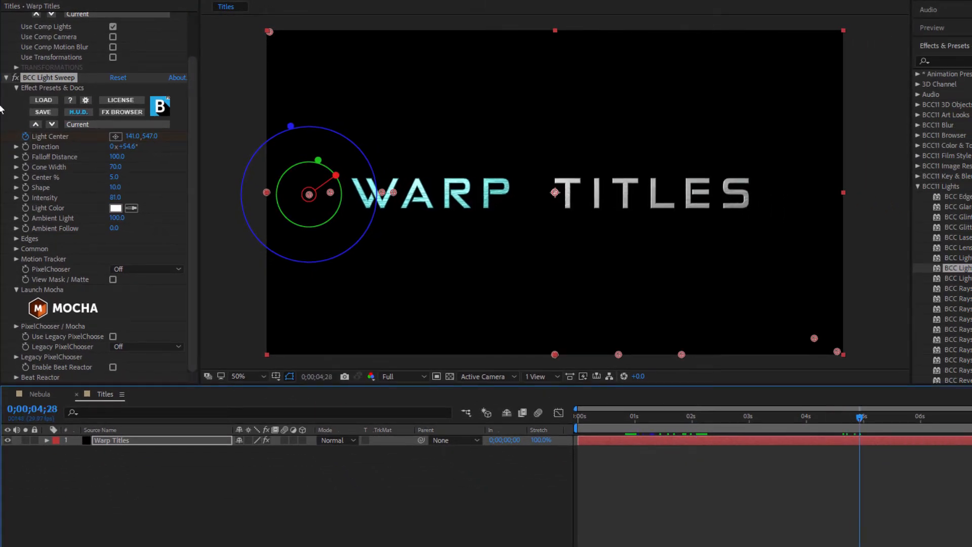
drag(135, 137, 969, 137)
drag(641, 417, 623, 419)
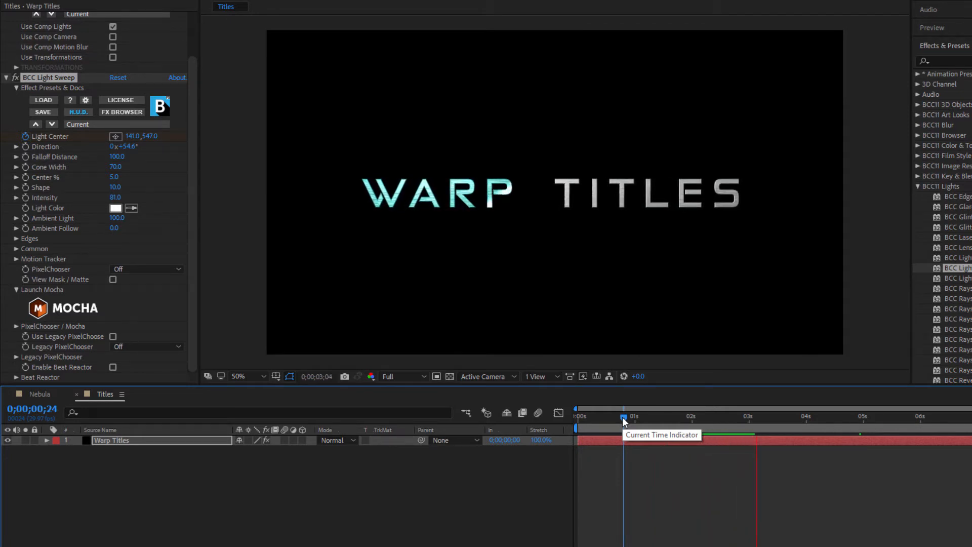
key(space)
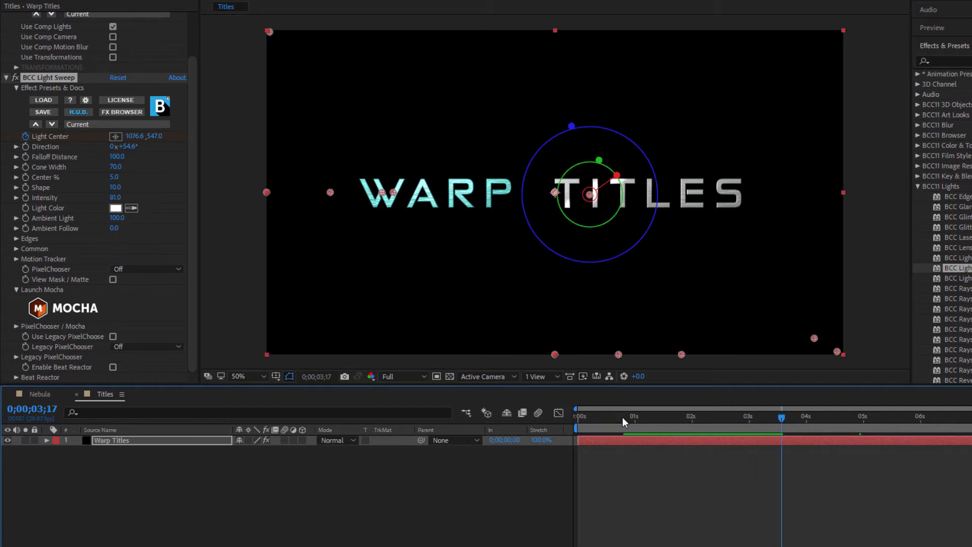
- Shorten the light sweep by moving its end keyframe to just before 4 seconds and its start keyframe slightly earlier, then preview it
key(u)
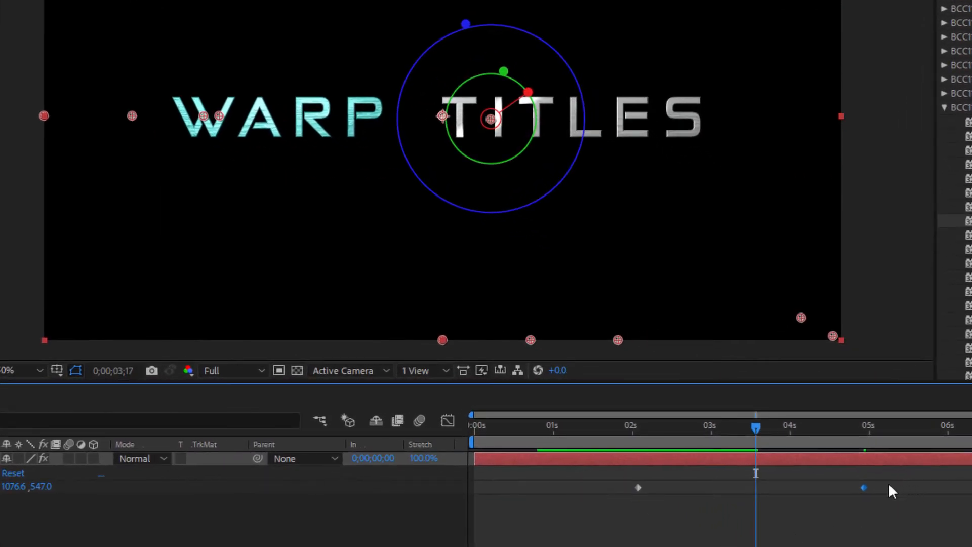
drag(863, 487, 771, 488)
drag(607, 435, 567, 433)
key(space)
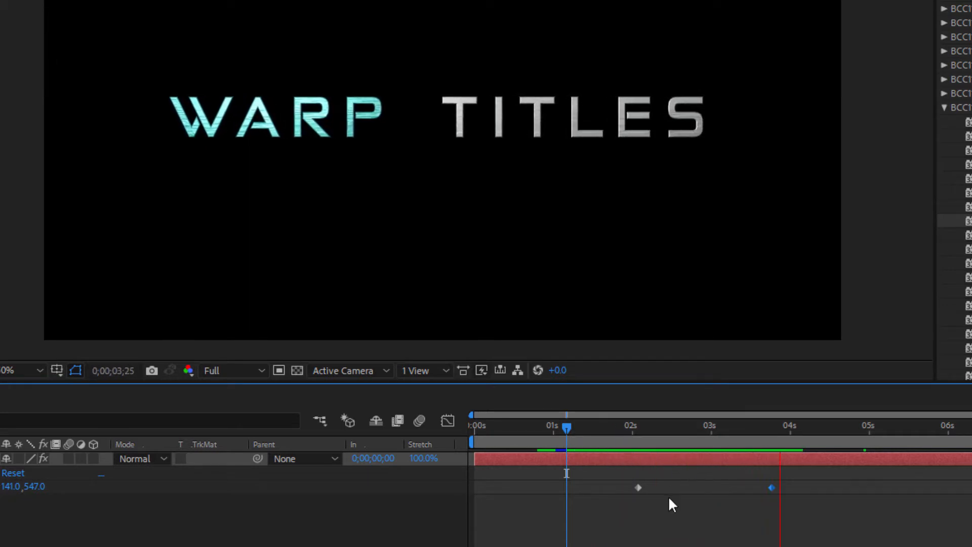
mouse_move(638, 487)
mouse_down()
mouse_move(679, 484)
mouse_move(634, 485)
mouse_up()
drag(591, 433, 528, 428)
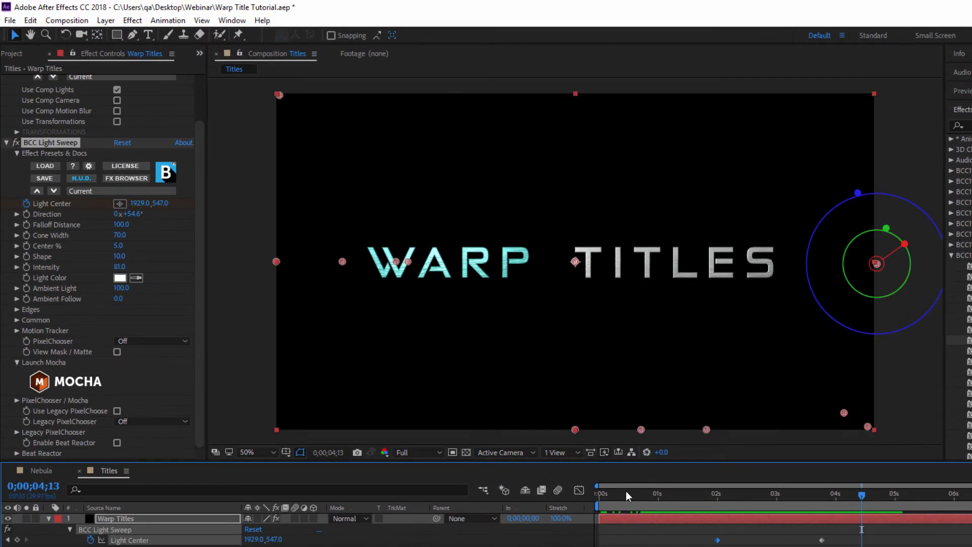
key(F2)
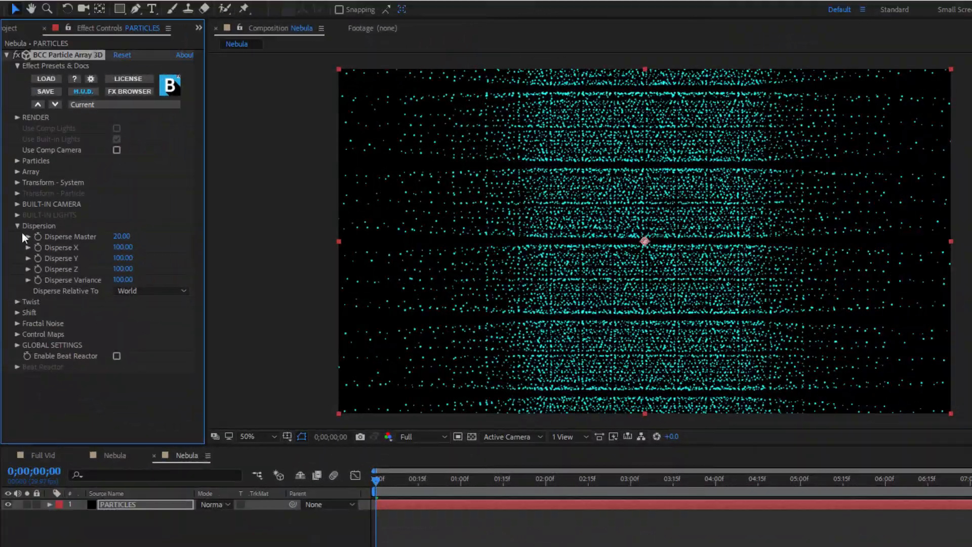
- Twist the PARTICLES array around the Y axis, comparing it with the Z axis, and increase its twist angle
click(17, 225)
click(18, 236)
drag(134, 257, 231, 238)
click(170, 247)
click(163, 278)
click(164, 245)
click(162, 289)
click(171, 246)
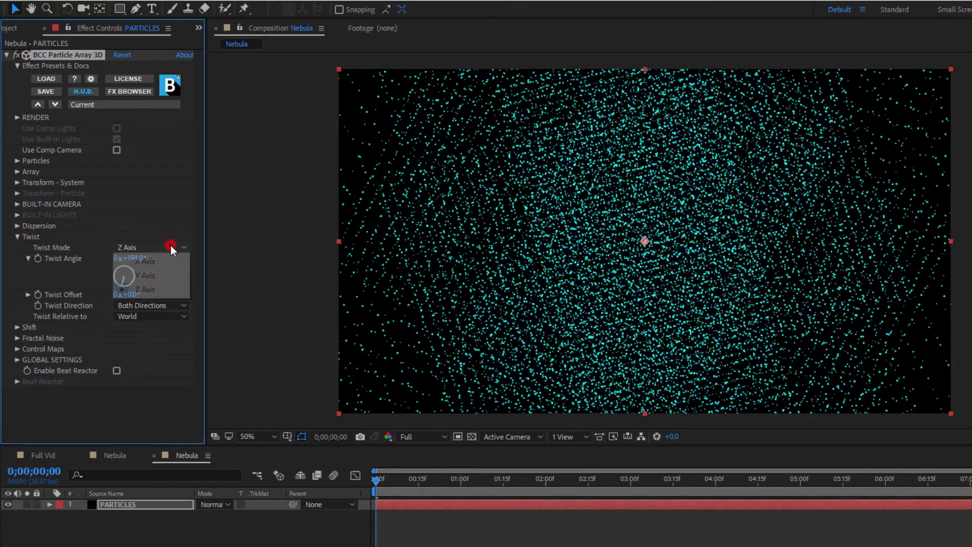
click(162, 276)
drag(127, 258, 319, 250)
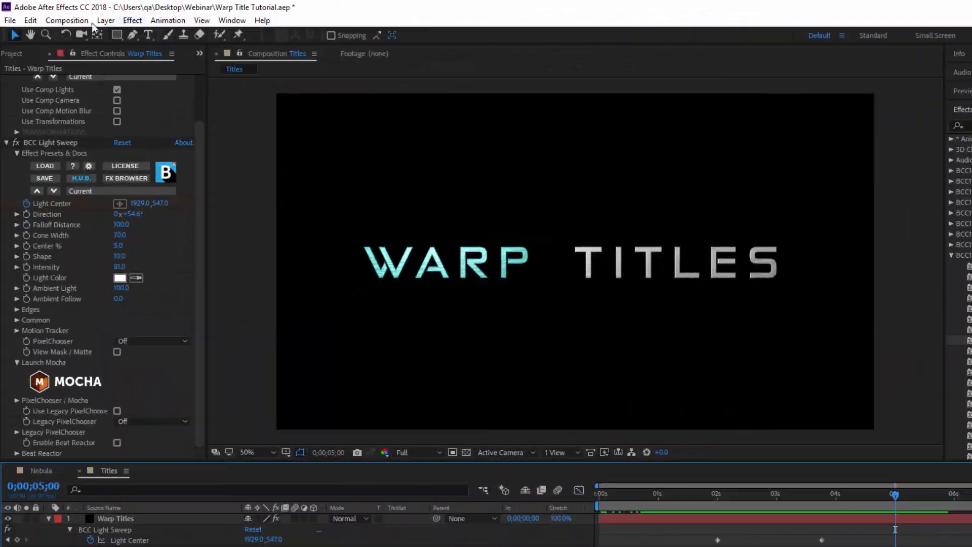
- Create a new 1920 x 1080, 29.97 fps composition named ASSEMBLY
click(69, 22)
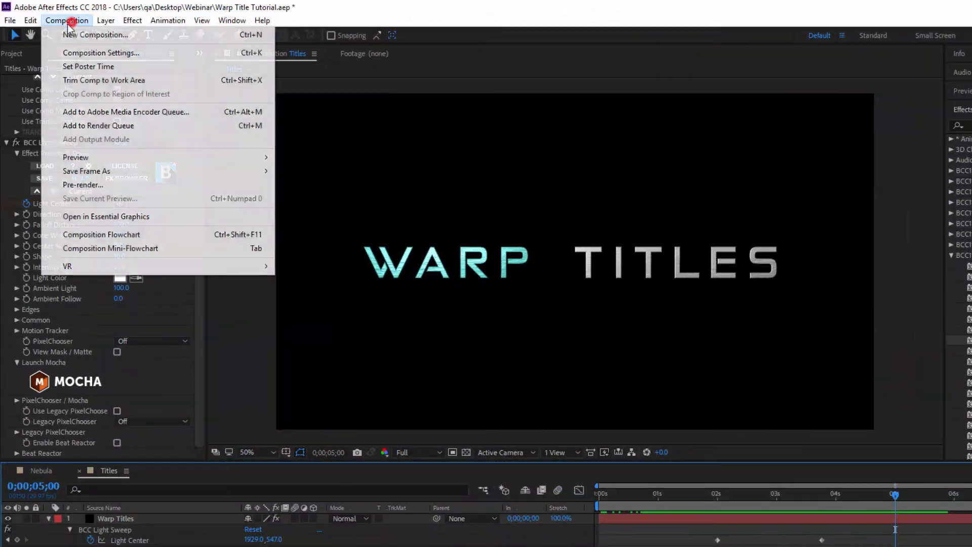
click(84, 35)
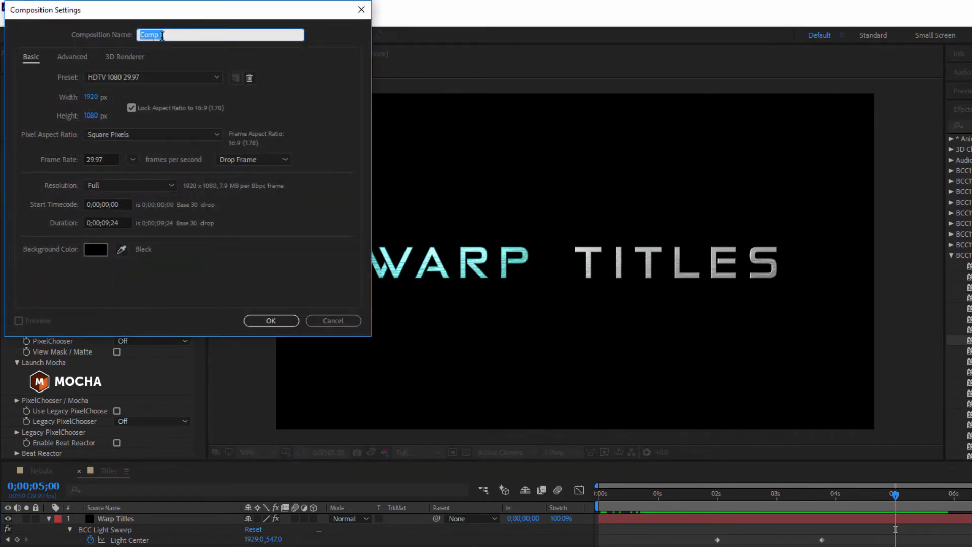
text(ASSEMBLY)
key(Return)
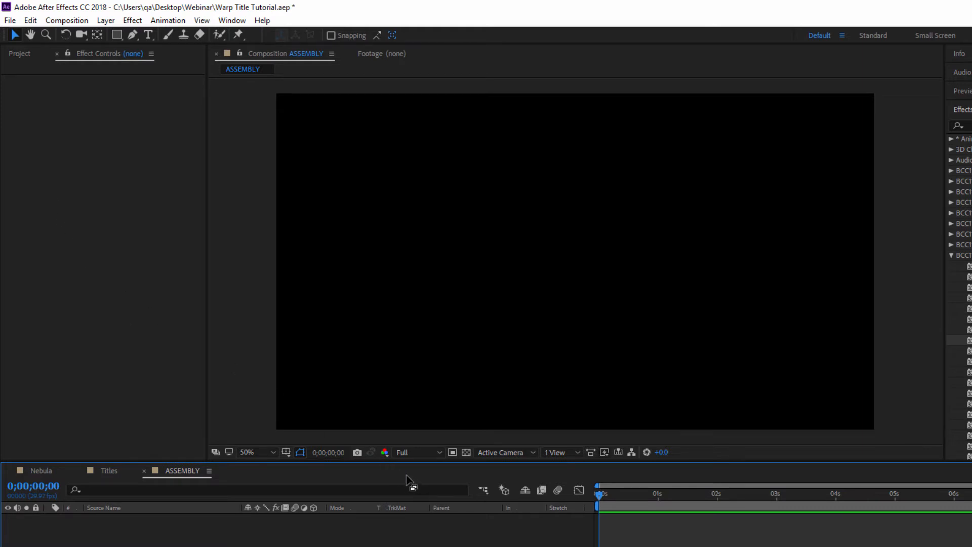
- Check the Titles and Nebula compositions, then add both to ASSEMBLY with Titles above Nebula
click(110, 470)
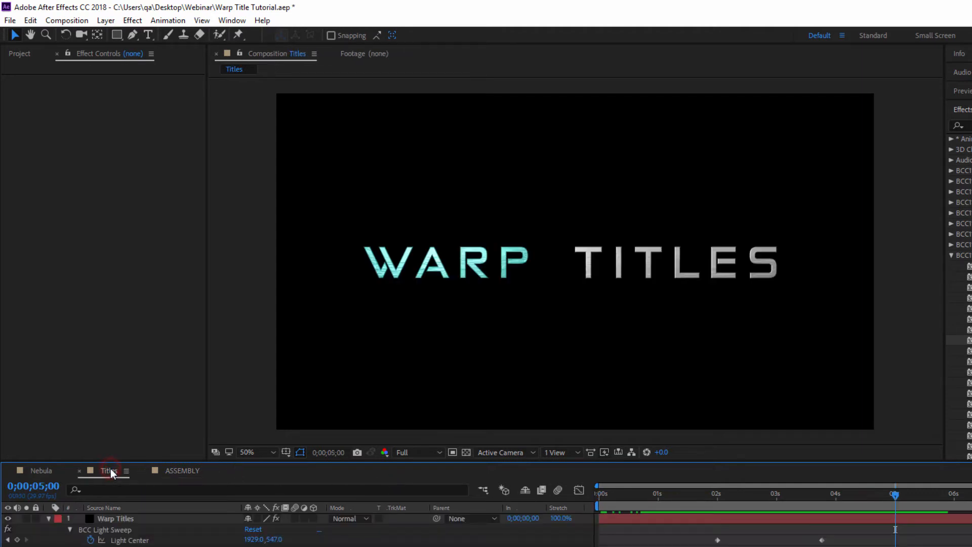
click(42, 470)
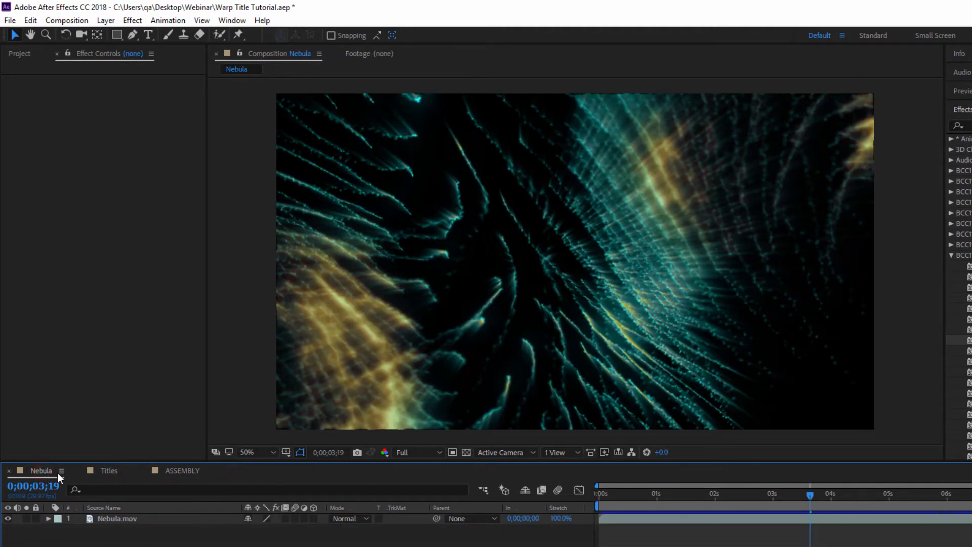
click(183, 470)
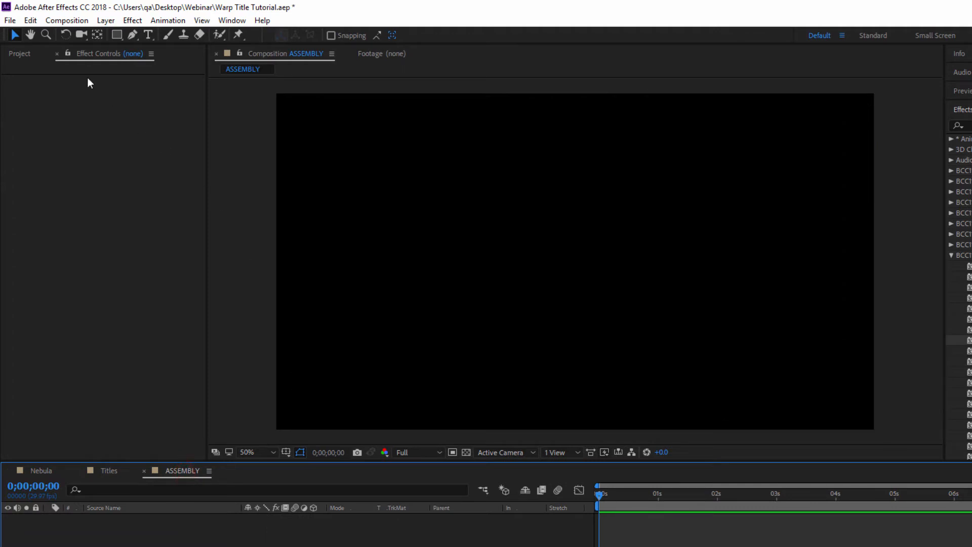
click(20, 53)
click(34, 178)
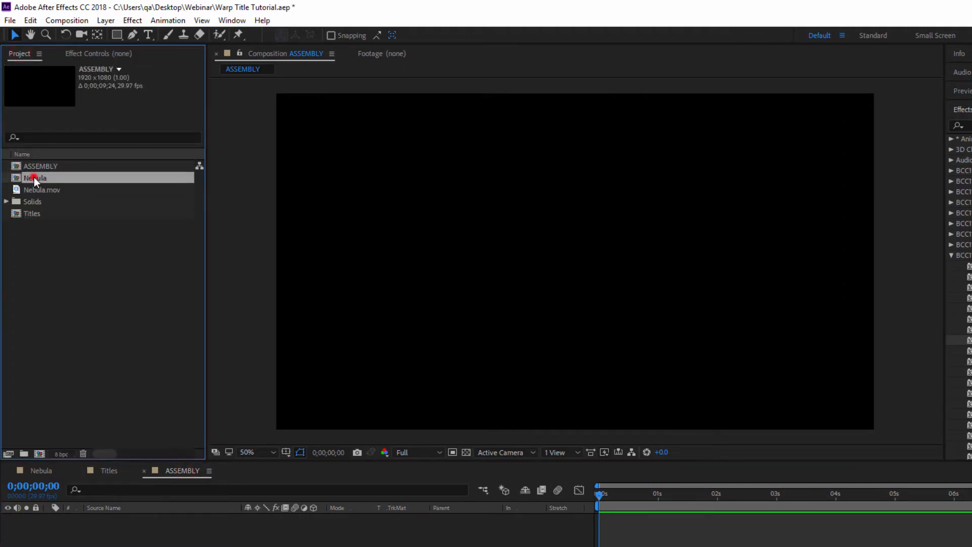
key(ctrl+slash)
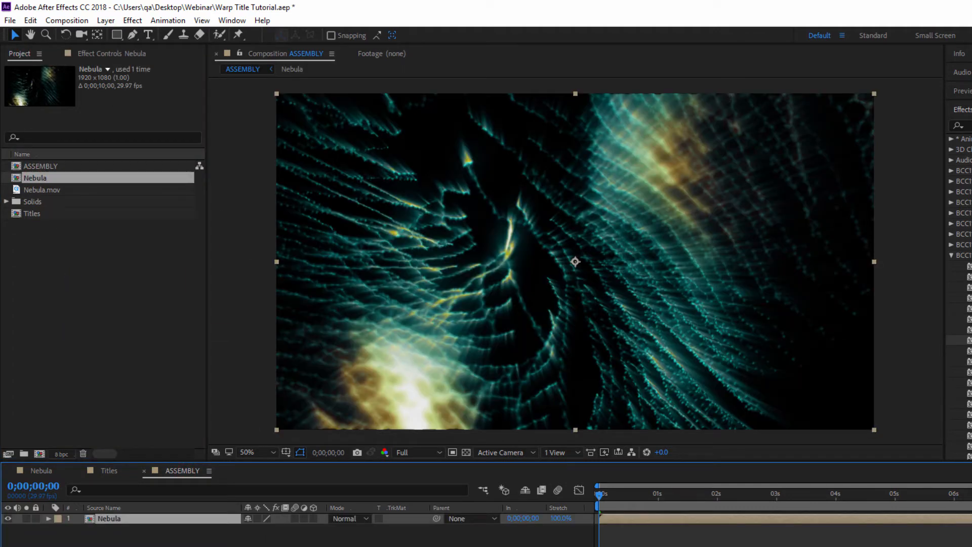
click(33, 213)
drag(33, 213, 112, 519)
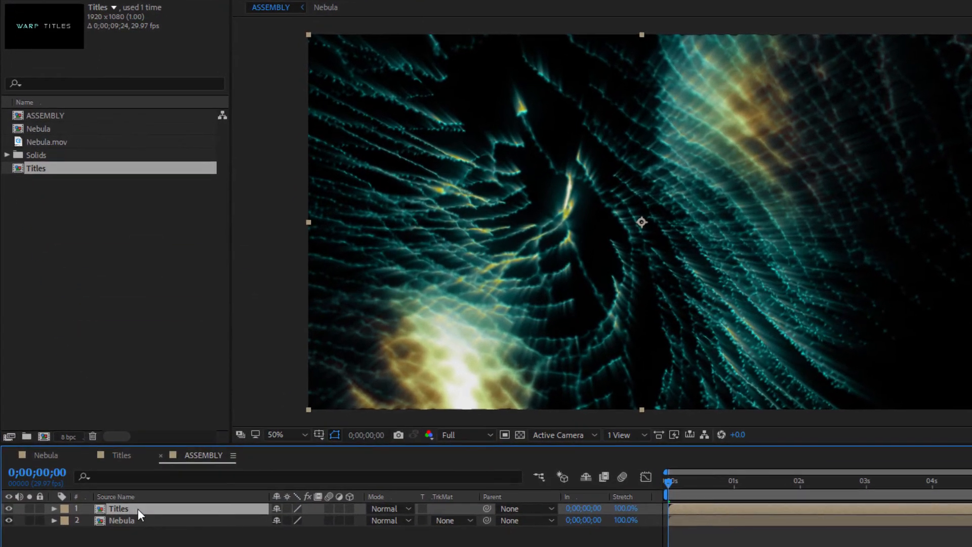
- Scrub through the assembly to 0;00;02;21 and apply the BCC Fast Film Glow effect to the Titles layer
click(669, 494)
drag(766, 481, 847, 484)
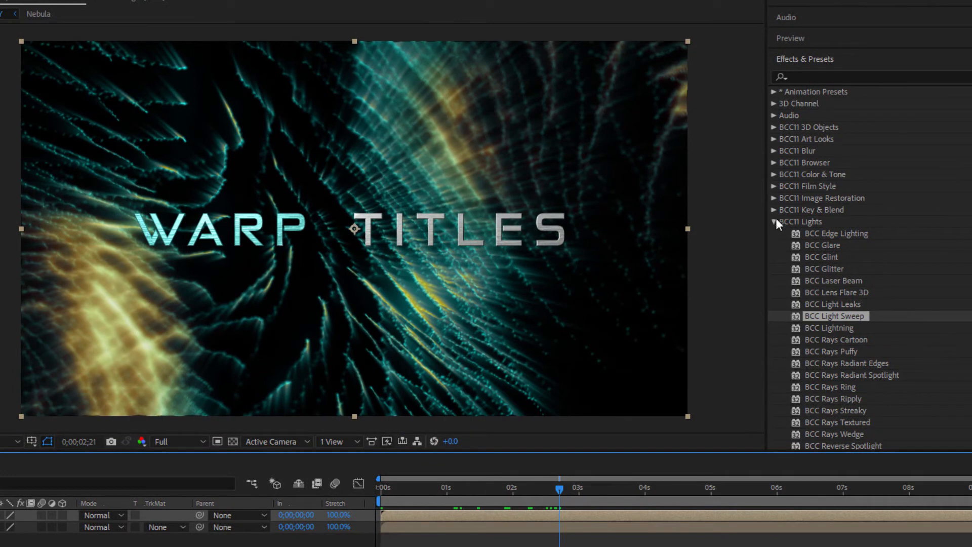
click(775, 221)
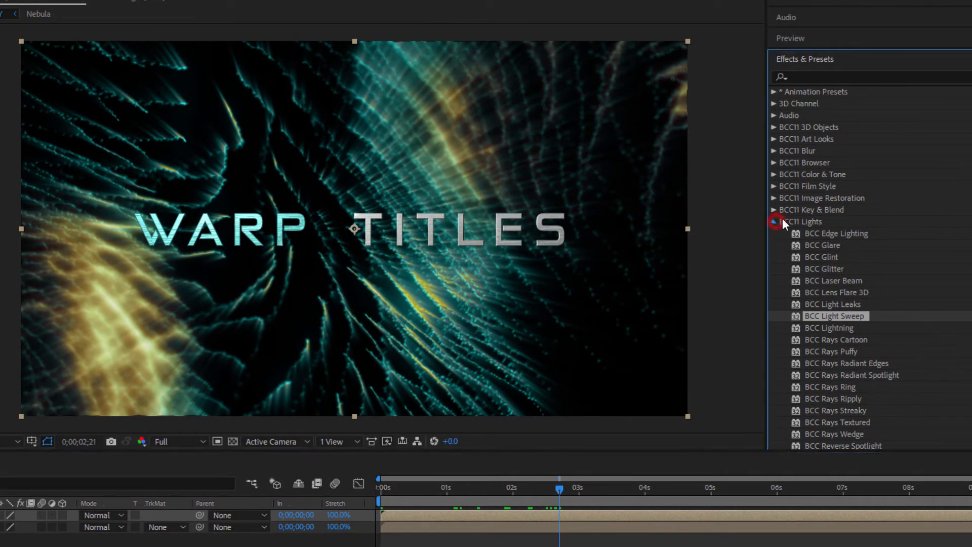
click(773, 186)
drag(855, 209, 147, 513)
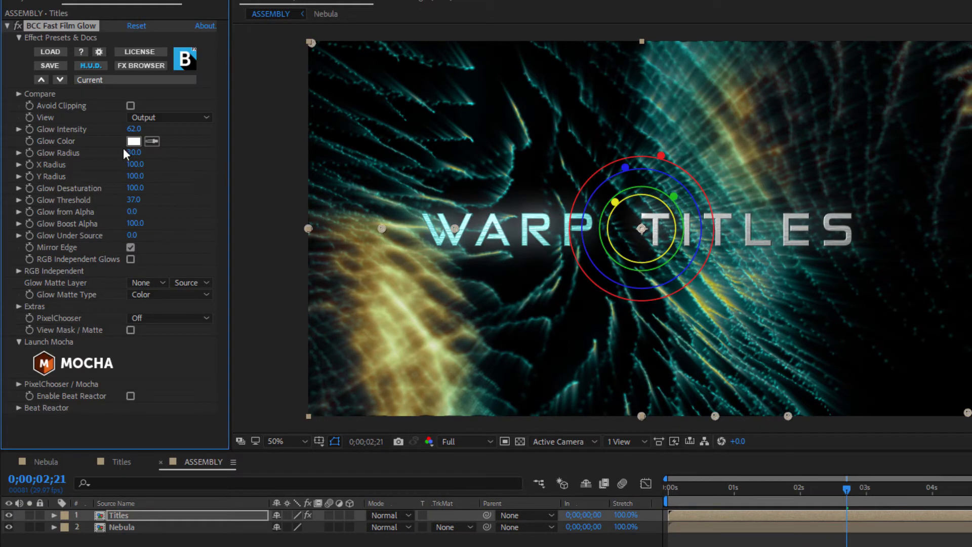
- Set the glow's intensity to 105, radius to 2 and threshold to 55, and scrub to 0;00;02;25 to check it
drag(135, 130, 129, 151)
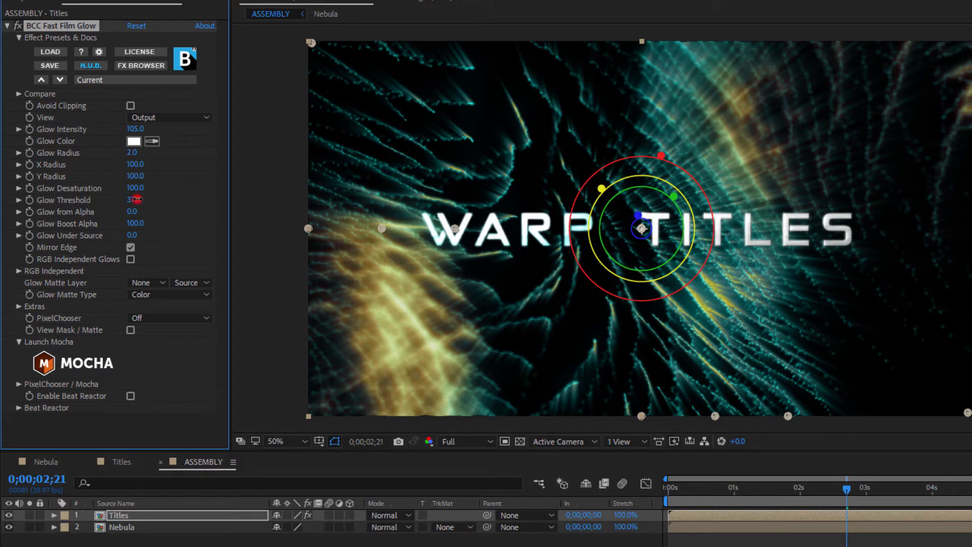
drag(134, 200, 145, 195)
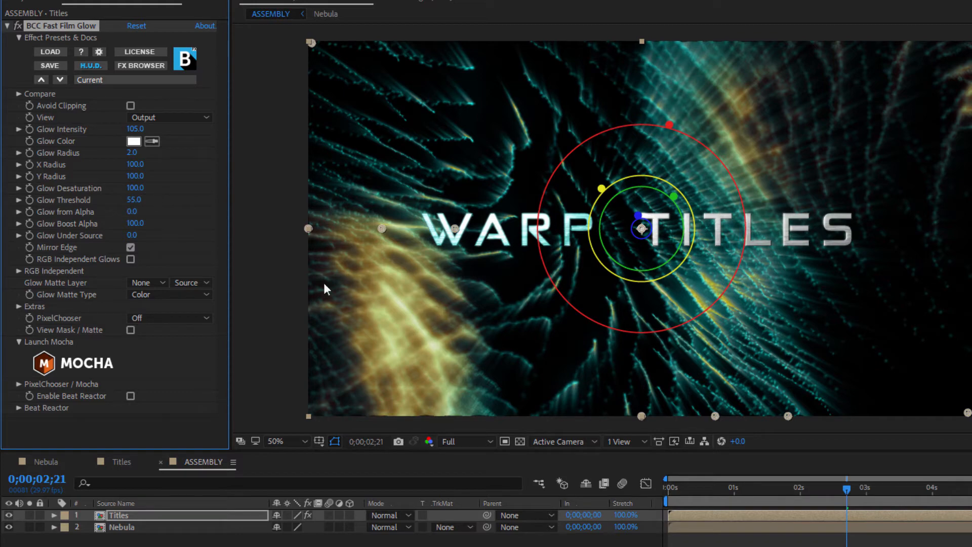
drag(808, 489, 854, 479)
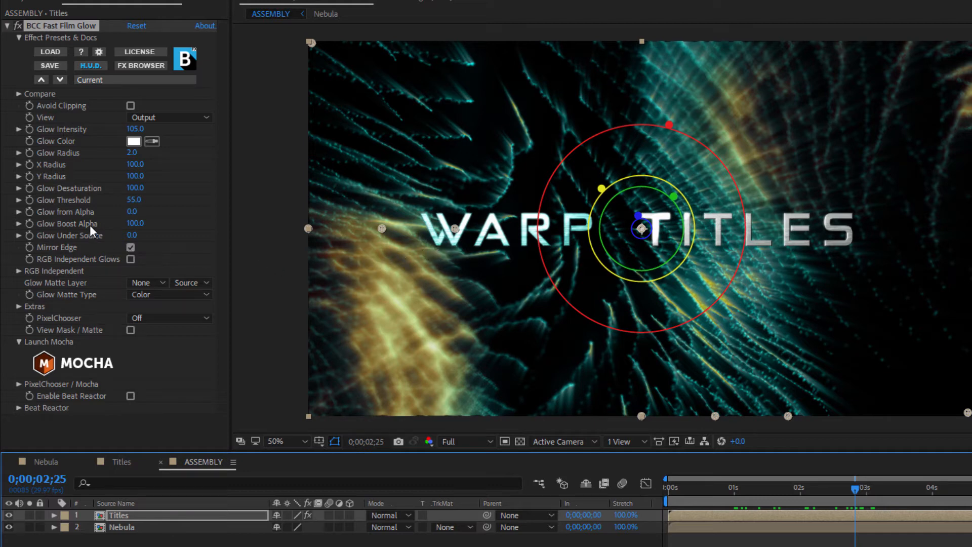
- Set the title's Glow from Alpha to 32 and Glow Under Source to 40
drag(132, 212, 149, 214)
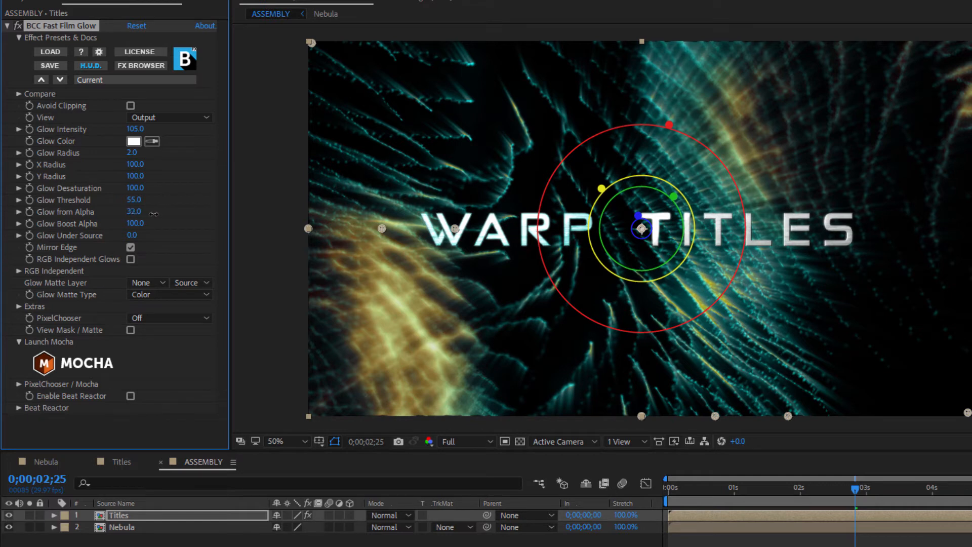
click(132, 235)
drag(151, 235, 161, 233)
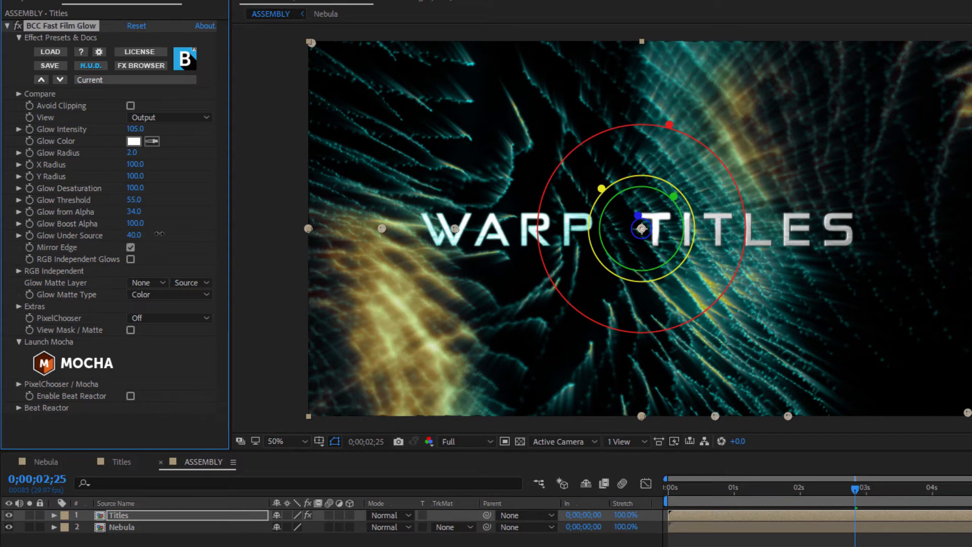
click(136, 223)
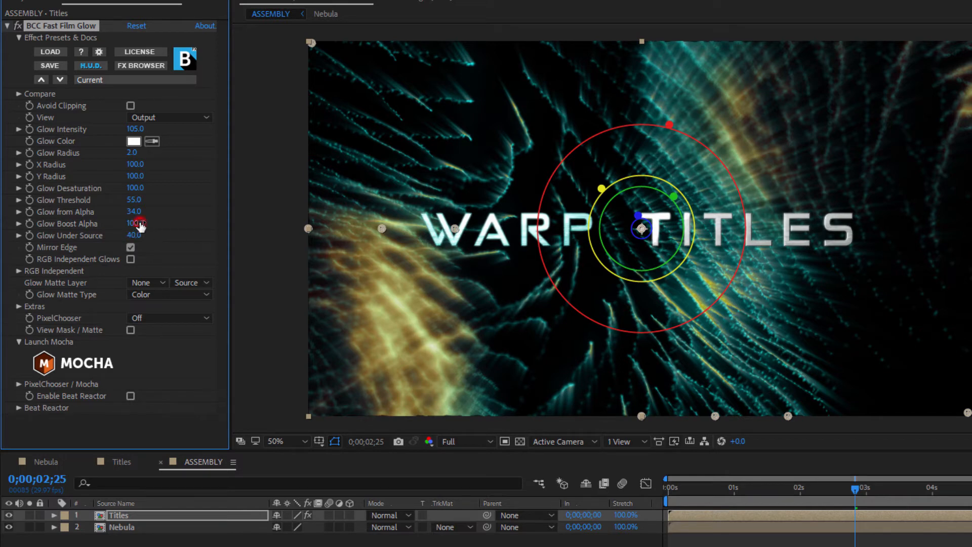
click(135, 212)
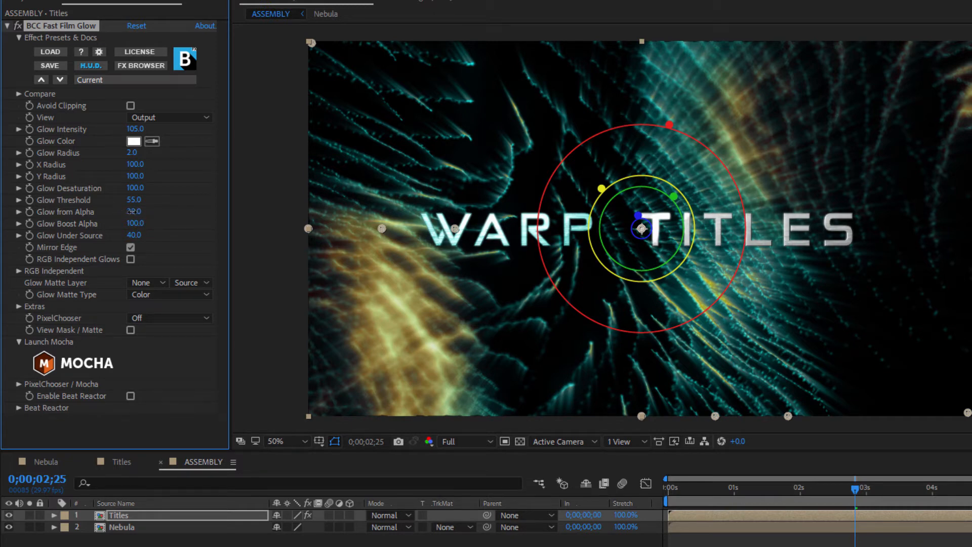
drag(146, 215, 147, 214)
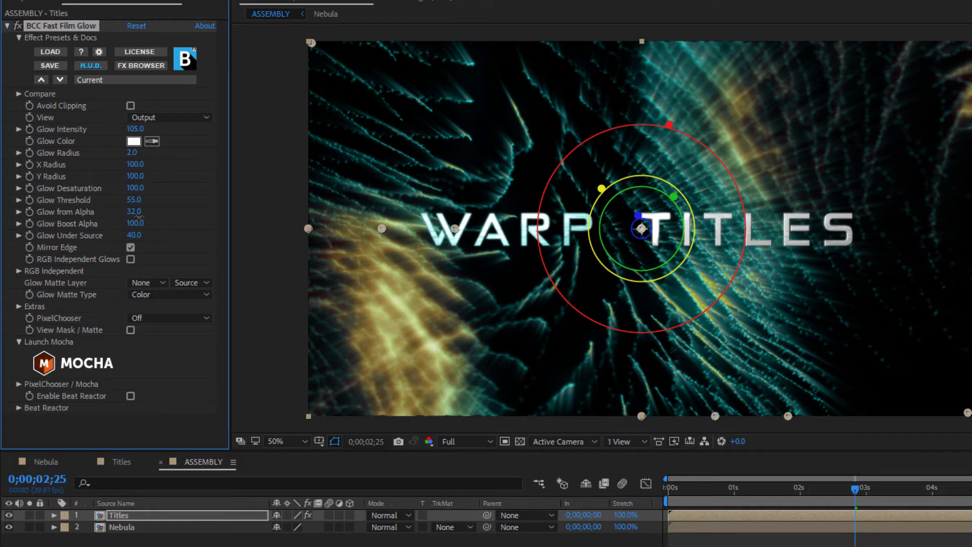
- Inspect the title's glow up close and scrub through the animation to 0;00;03;08
key(period)
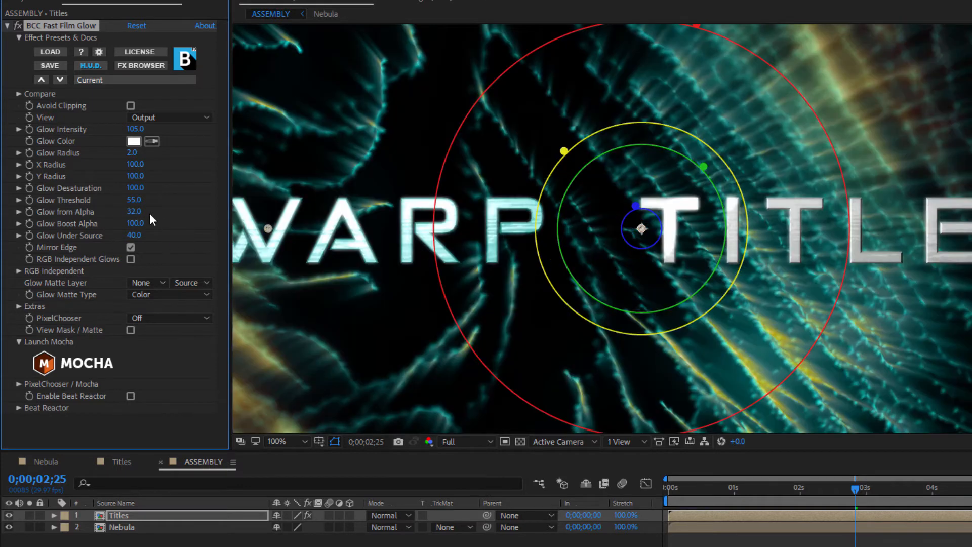
drag(133, 200, 134, 200)
key(ctrl+z)
key(comma)
drag(744, 488, 873, 496)
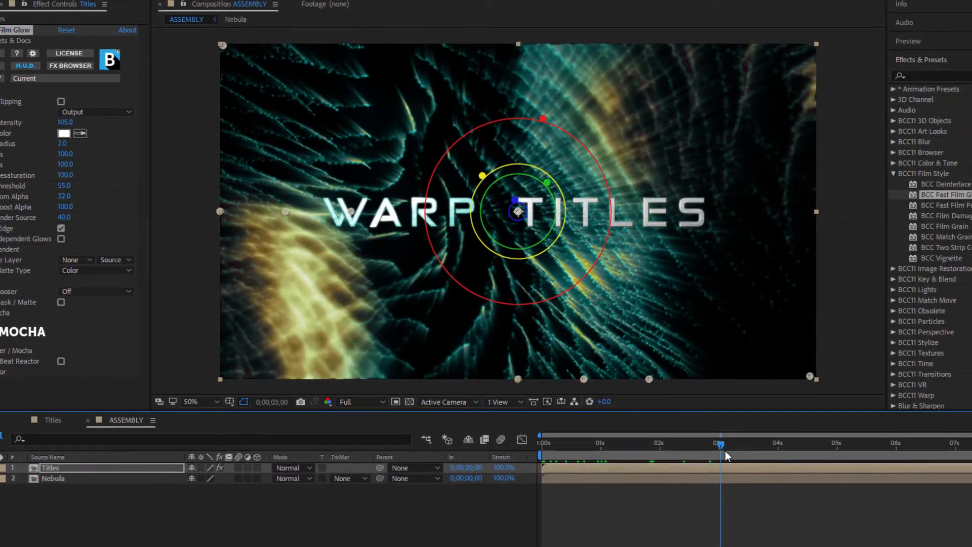
drag(725, 450, 739, 450)
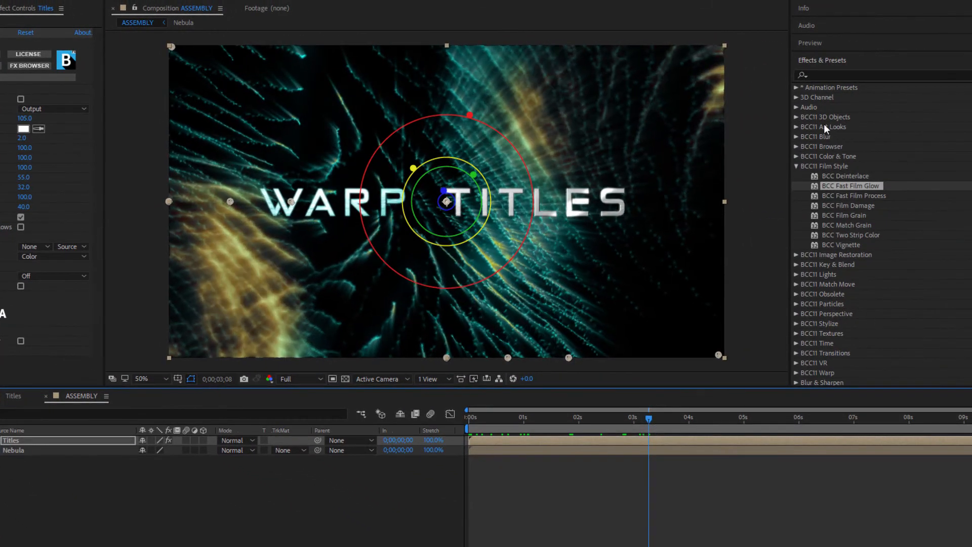
- Find the BCC Drop Shadow effect and apply it to the Titles layer
click(820, 73)
text(drop )
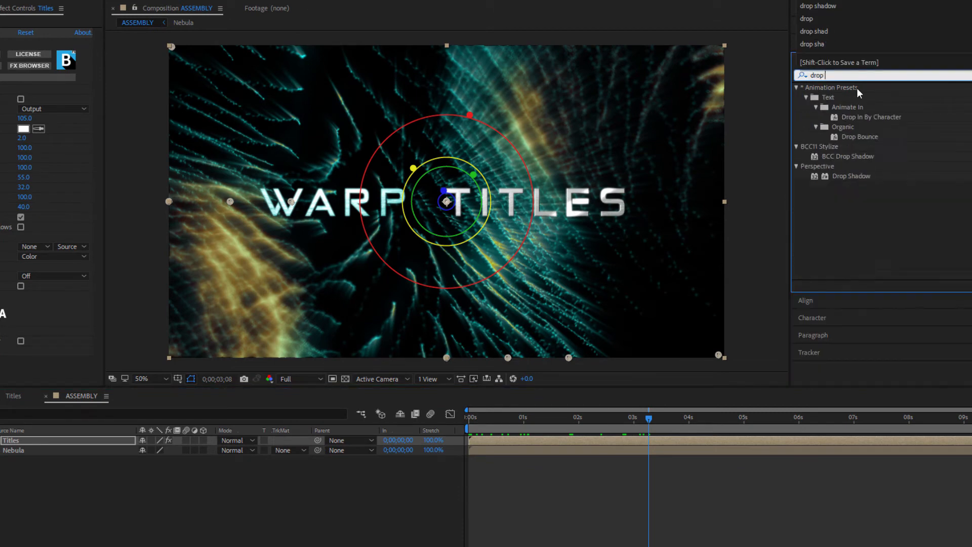
text(shadow)
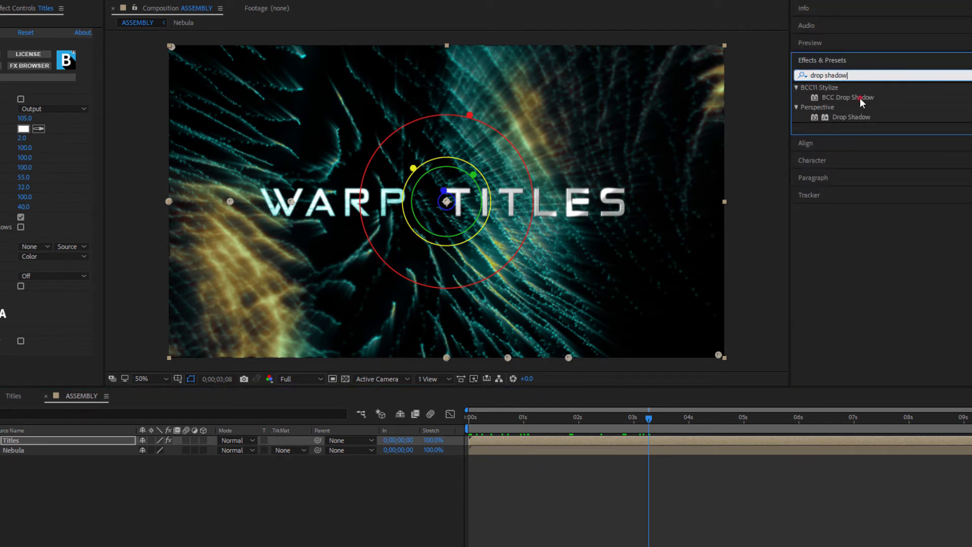
drag(859, 98, 20, 440)
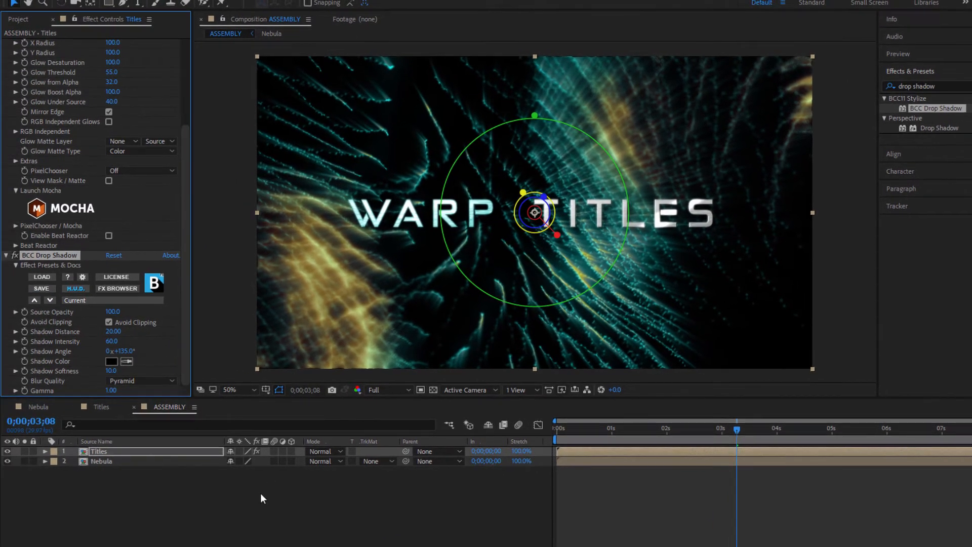
- Add a new adjustment layer to the ASSEMBLY composition and rename it FLARE
right_click(79, 480)
mouse_move(213, 365)
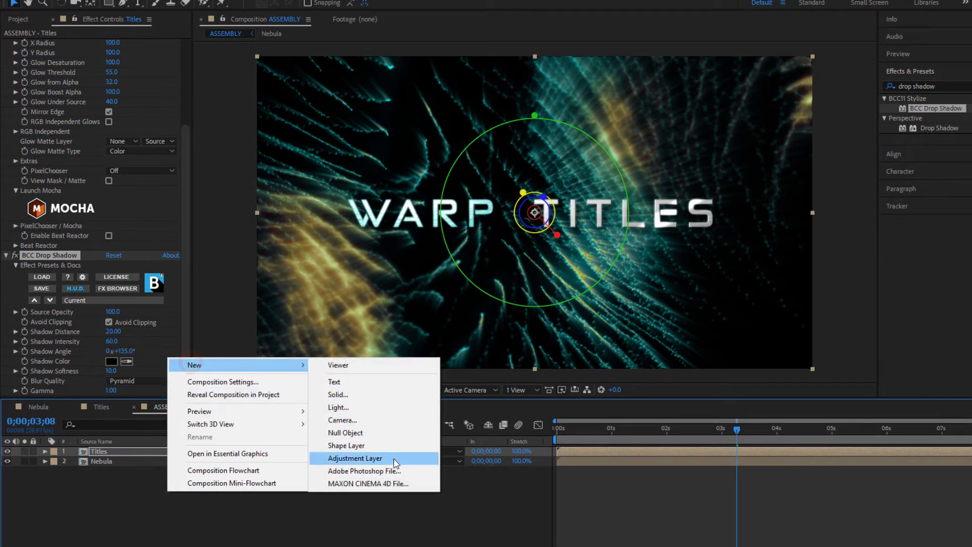
click(349, 458)
click(155, 451)
key(Return)
text(WARP)
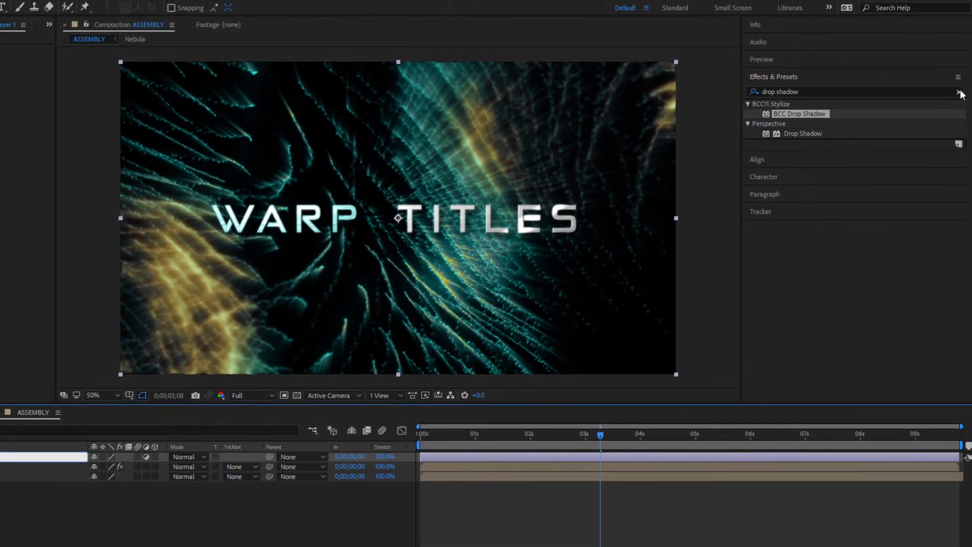
- Apply BCC Lens Flare 3D to the FLARE layer, place its light source just before the word WARP and adjust its intensity and scale
click(958, 92)
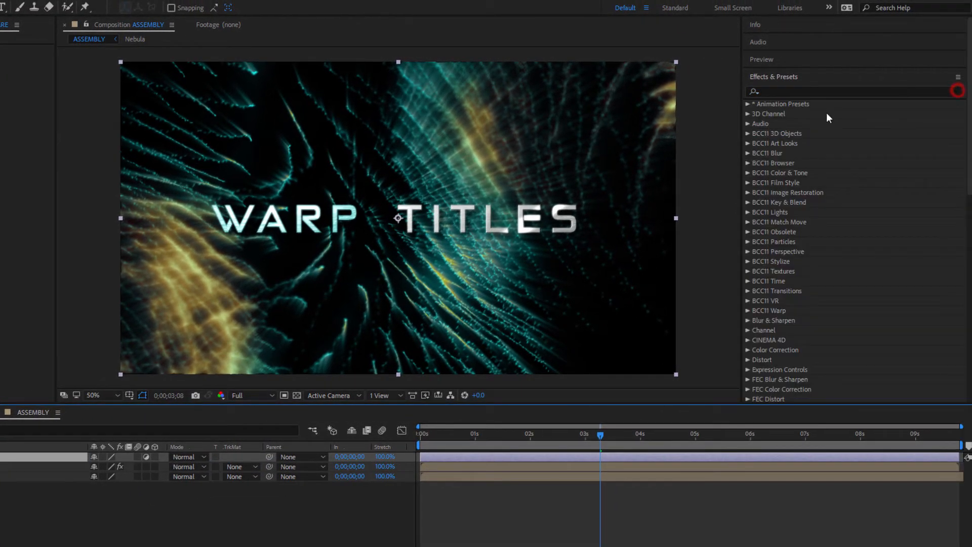
click(748, 212)
drag(800, 270, 463, 278)
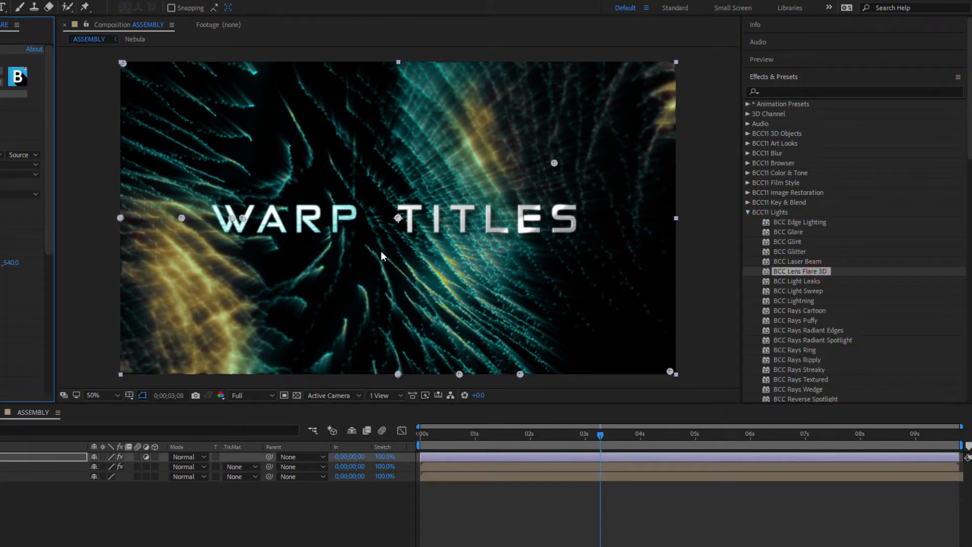
drag(555, 164, 279, 228)
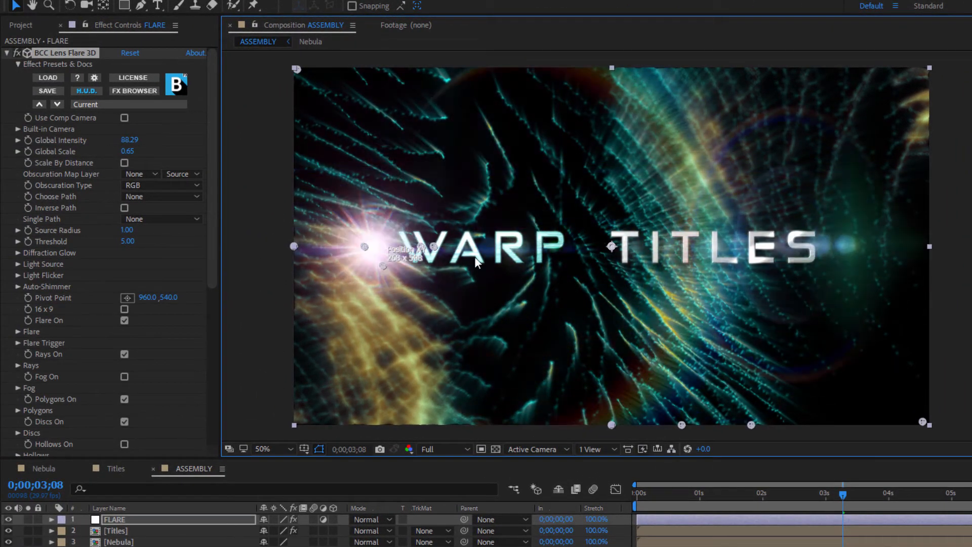
drag(476, 261, 516, 213)
- Preview the BigBrightSun and BigBrightAmberLight lens flare presets in the FX Browser, and apply the RedStarBurst2 preset
click(145, 92)
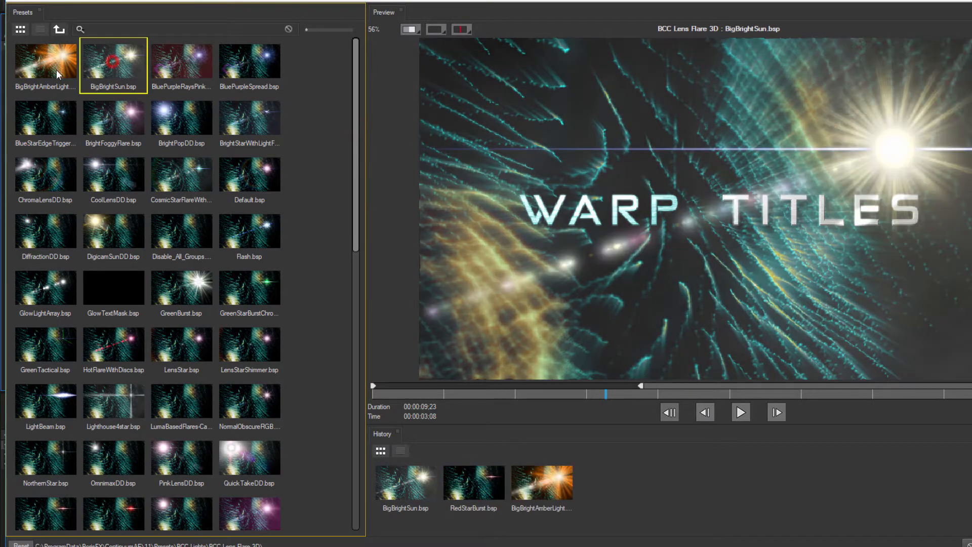
click(21, 65)
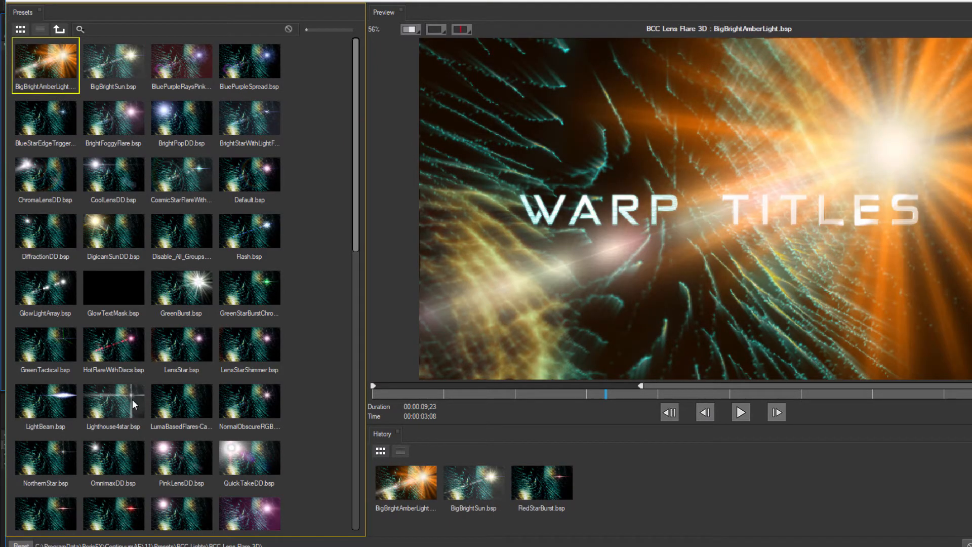
click(129, 514)
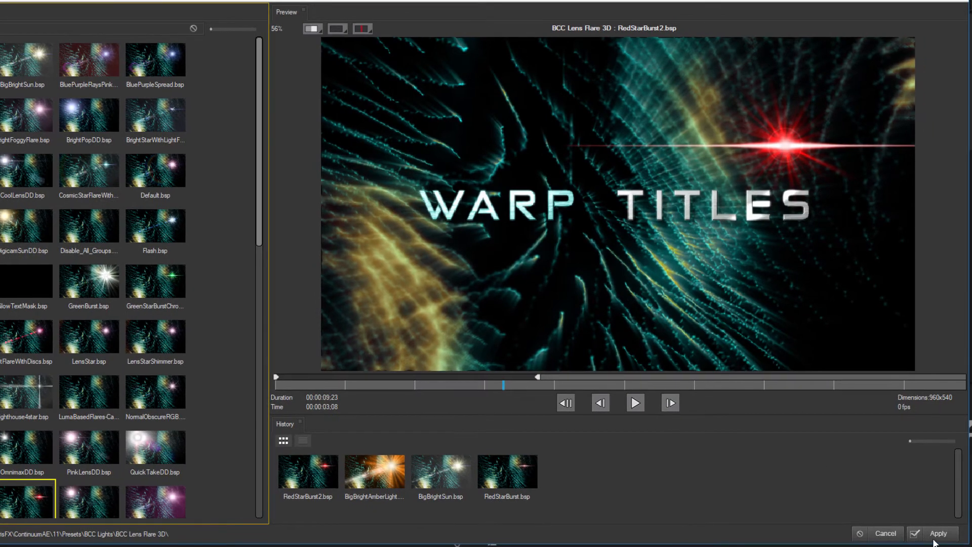
click(935, 536)
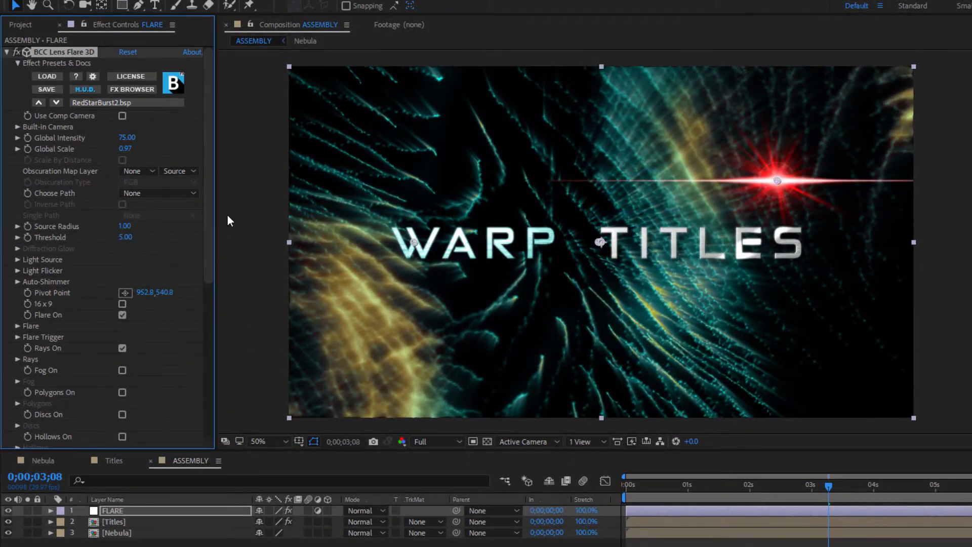
- Turn off the Flare and Rays elements of the lens flare
drag(214, 159, 200, 304)
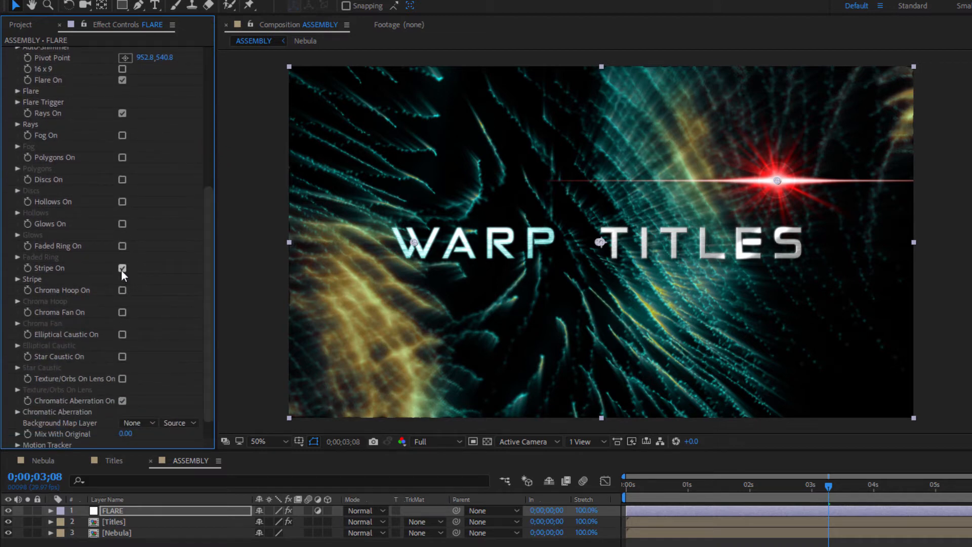
click(121, 80)
click(122, 113)
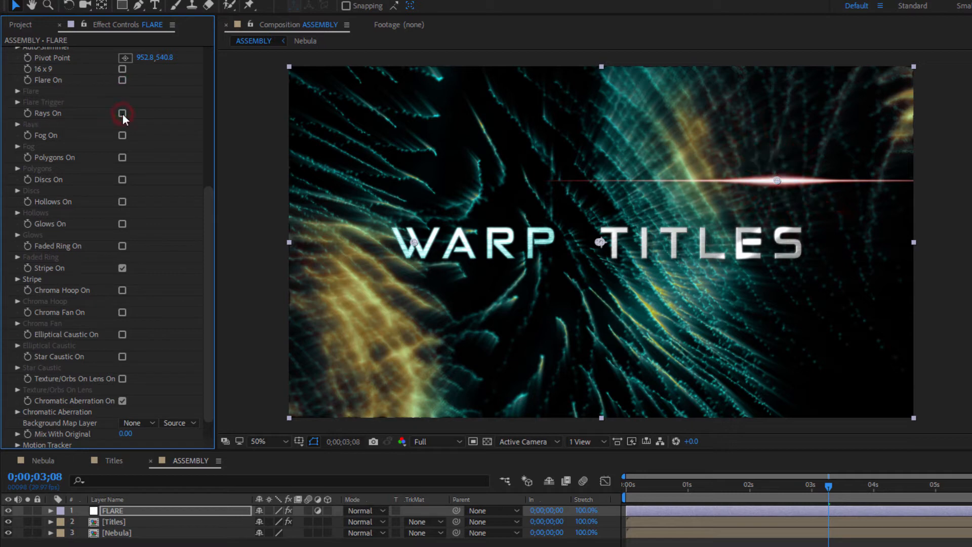
- Change the lens flare's Stripe color to light blue 00C6FF
click(17, 279)
click(125, 346)
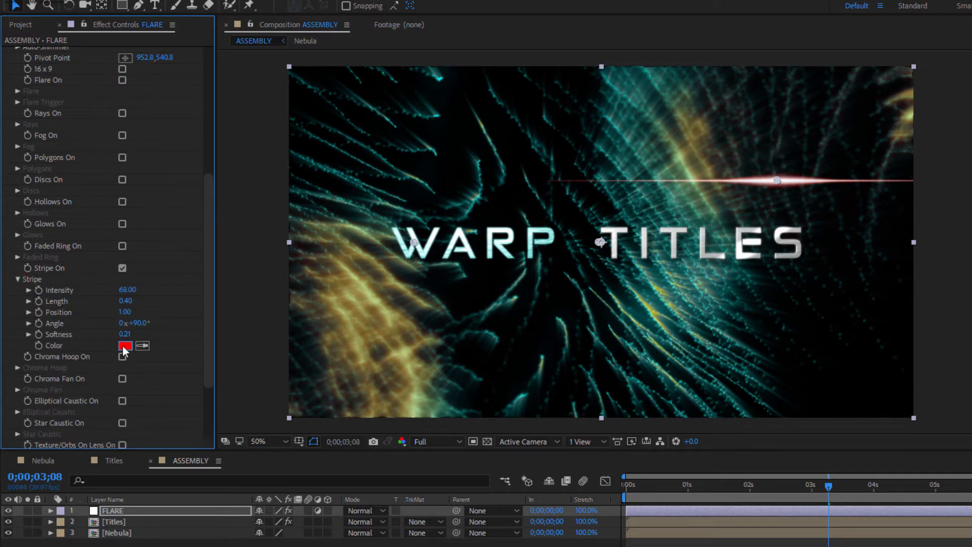
drag(201, 91, 199, 82)
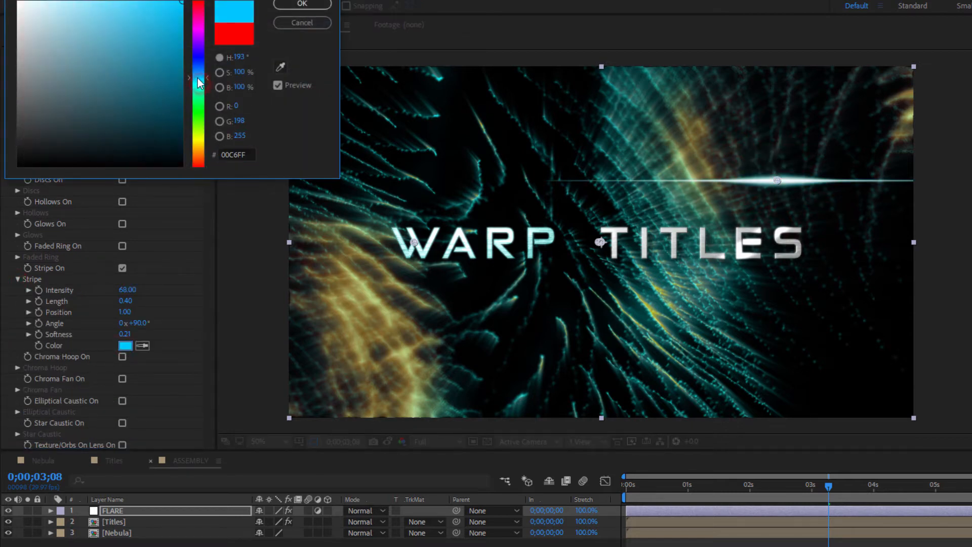
click(274, 3)
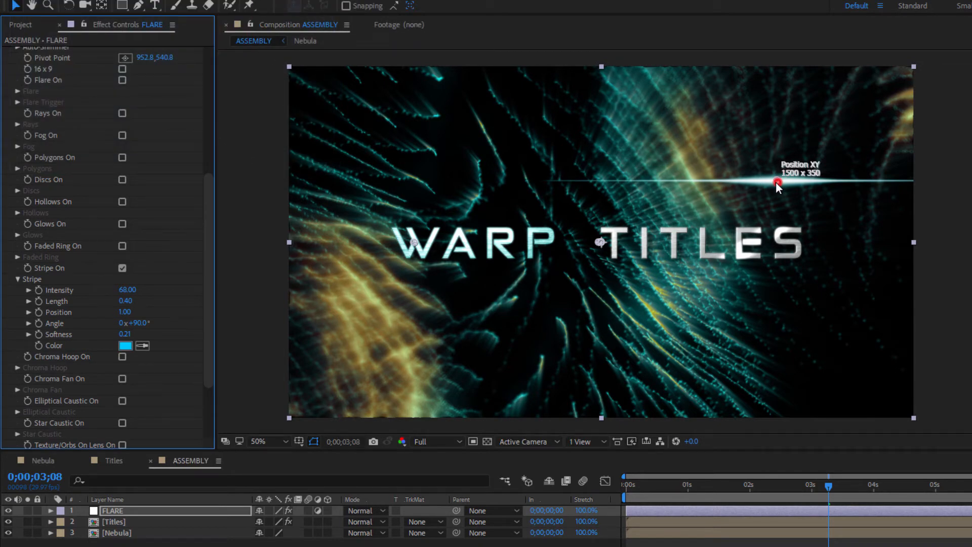
- Move the flare under the W of WARP at about 346, 598 and set the stripe's length to 0.20
mouse_move(776, 182)
mouse_down()
mouse_move(621, 230)
mouse_move(408, 260)
mouse_up()
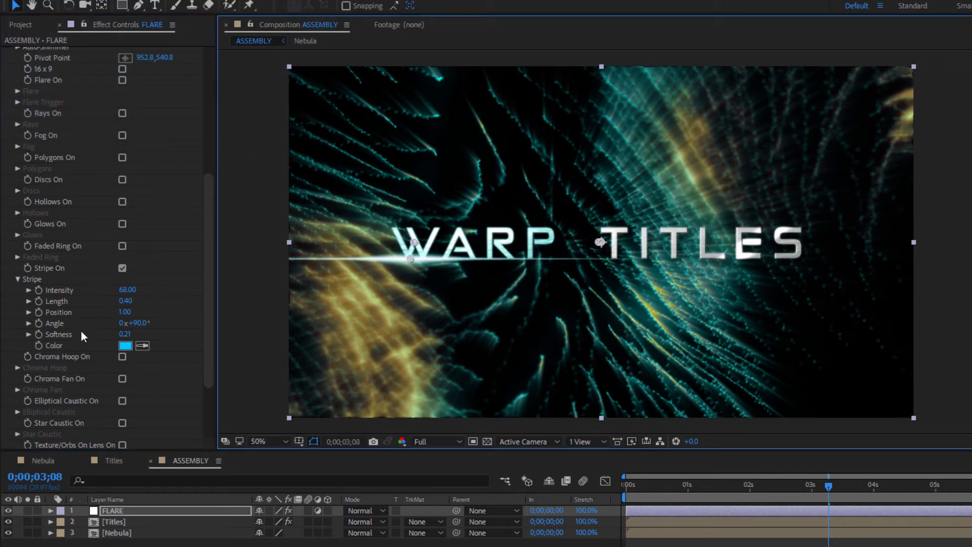
click(127, 301)
text(0.2)
key(Return)
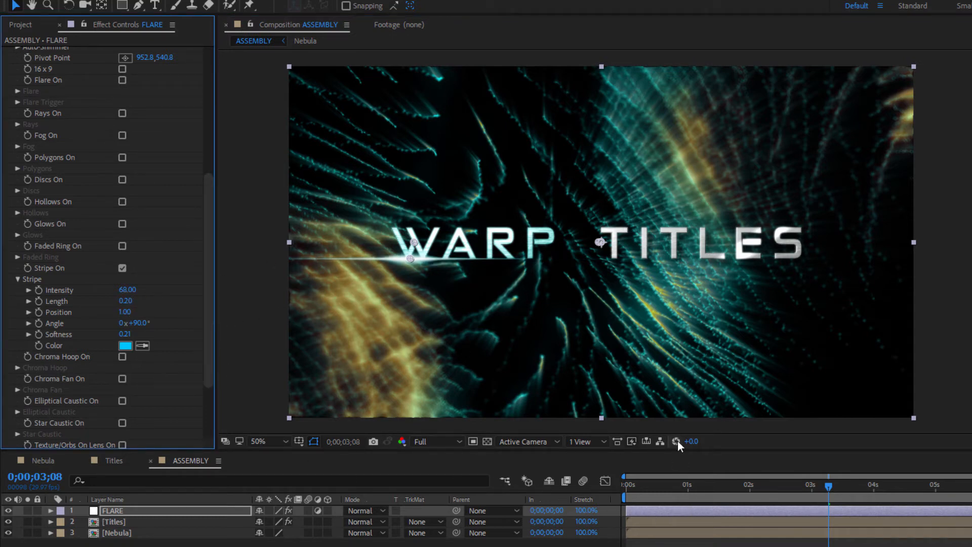
mouse_move(411, 257)
mouse_down()
mouse_move(854, 256)
mouse_move(403, 259)
mouse_up()
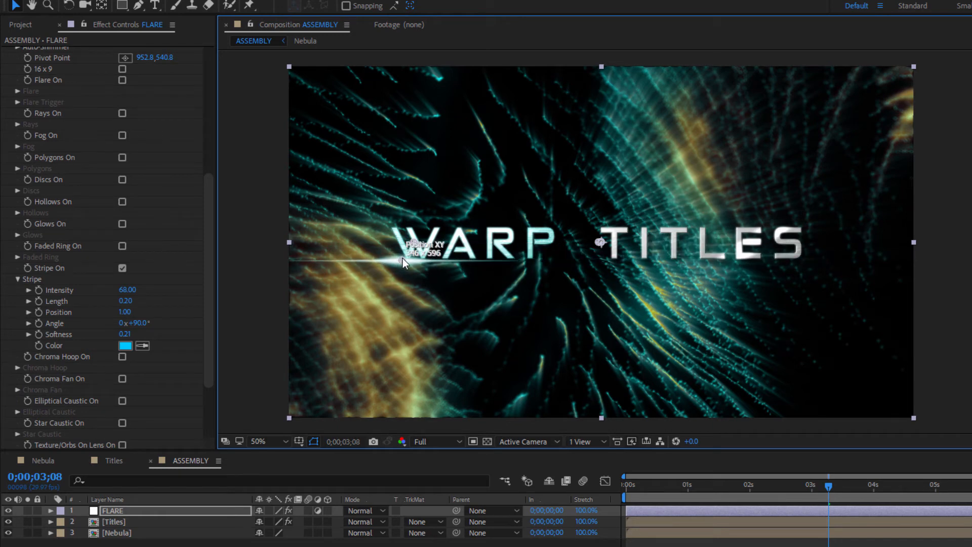
- Keyframe the stripe's Intensity to rise from 0 at 0;00;02;08 to 68 at 0;00;02;11
click(38, 291)
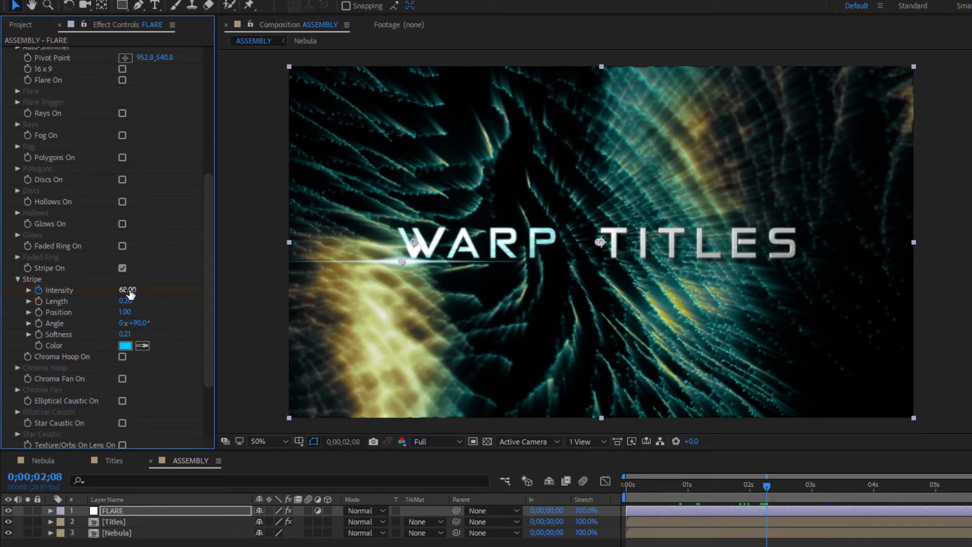
drag(130, 296, 75, 294)
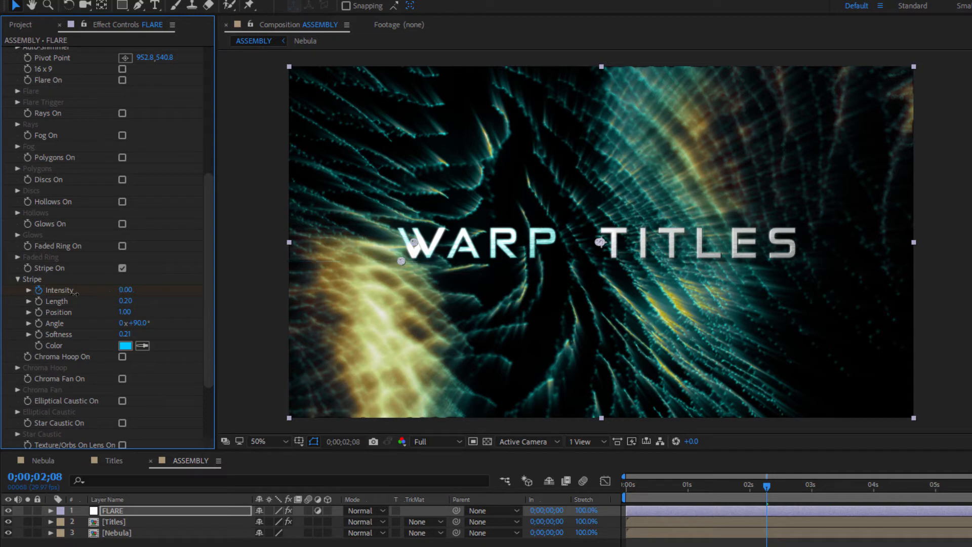
drag(767, 486, 772, 487)
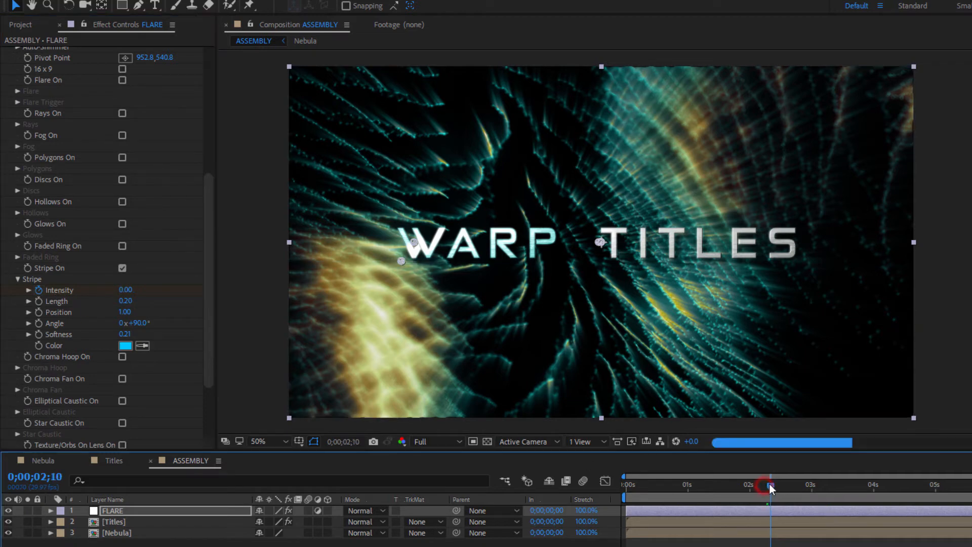
click(126, 291)
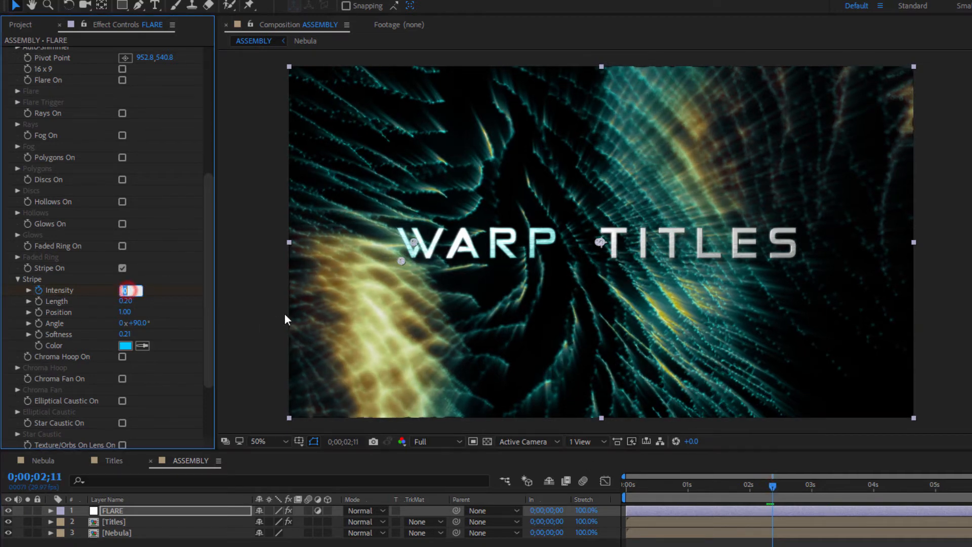
text(65)
key(Return)
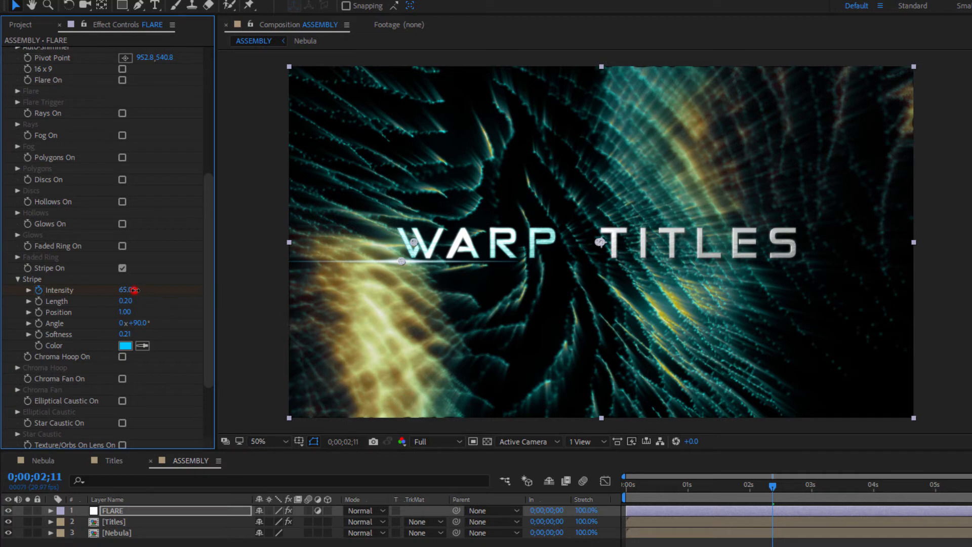
drag(134, 290, 139, 289)
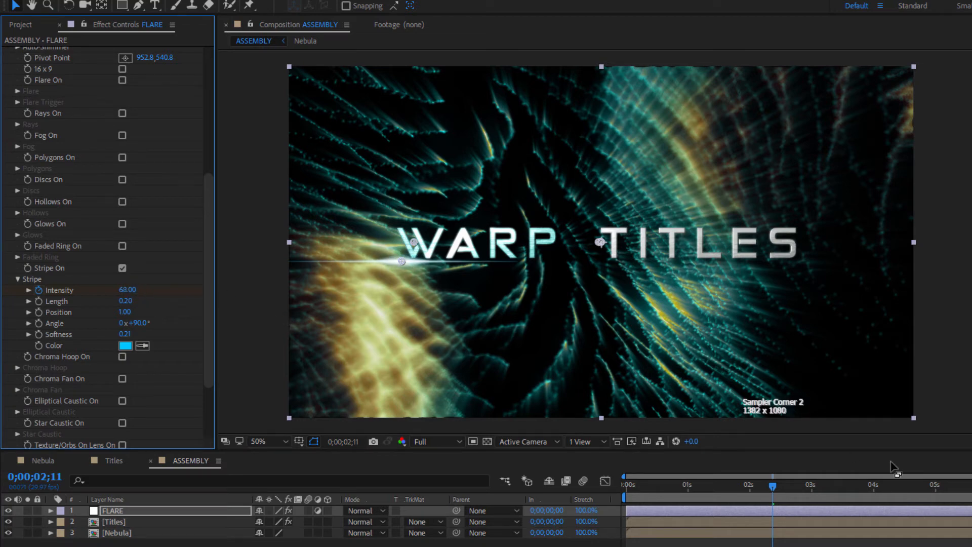
- Add closing Intensity keyframes that hold 68 at 0;00;04;21 and drop to 0 a few frames on, and scrub back to 0;00;03;03
drag(787, 487, 940, 495)
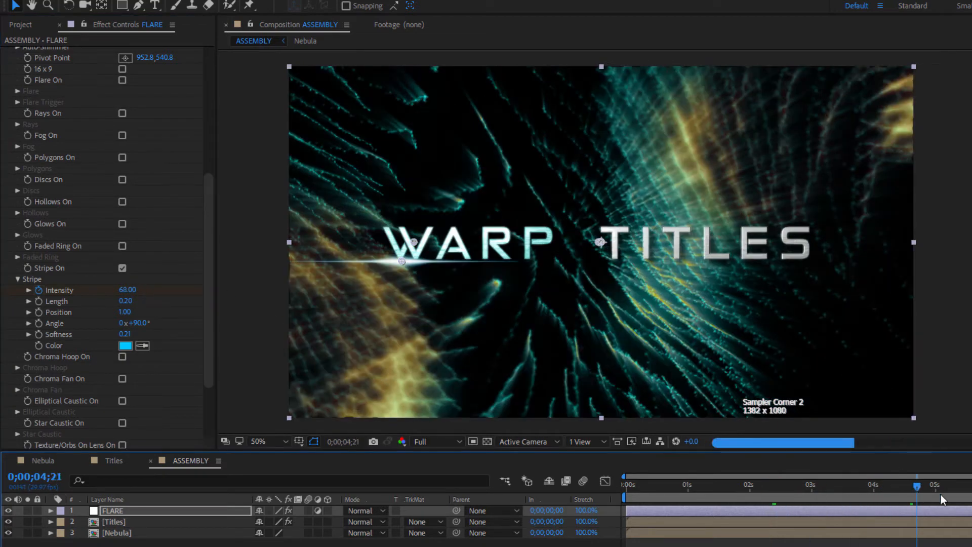
key(u)
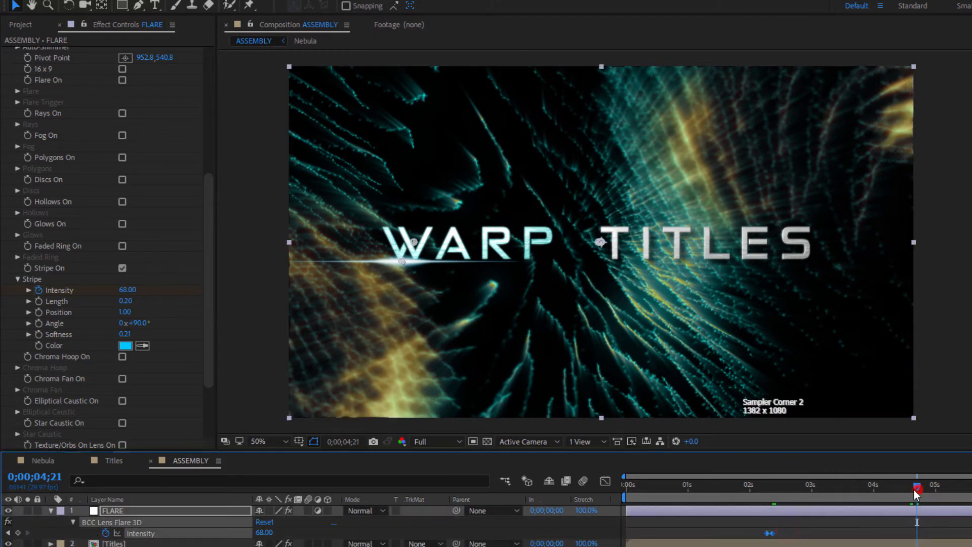
key(ctrl+v)
click(898, 529)
drag(916, 533, 925, 535)
drag(921, 485, 818, 486)
- Add a keyframe at 0;00;02;06 for the lens flare's built-in light source Position XY at 346, 598
click(16, 278)
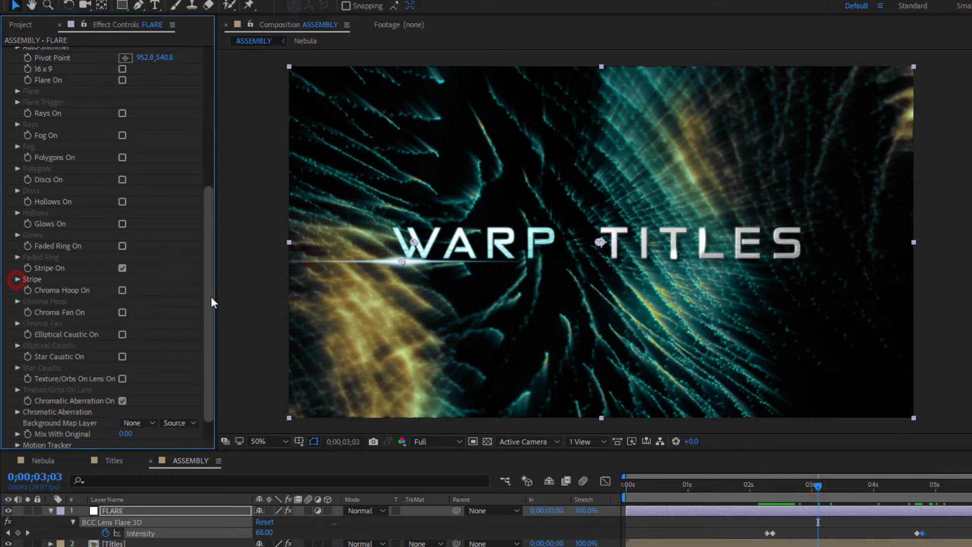
drag(211, 297, 209, 139)
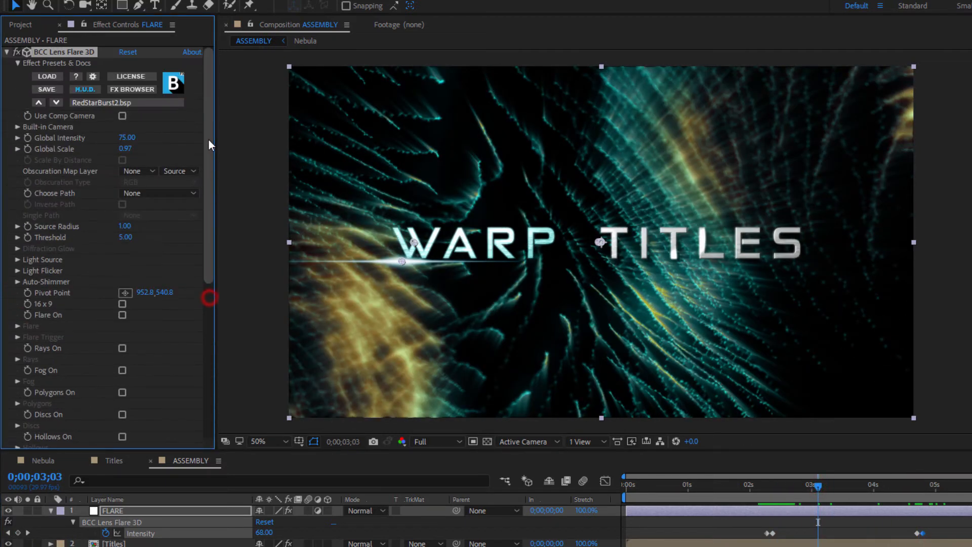
click(18, 259)
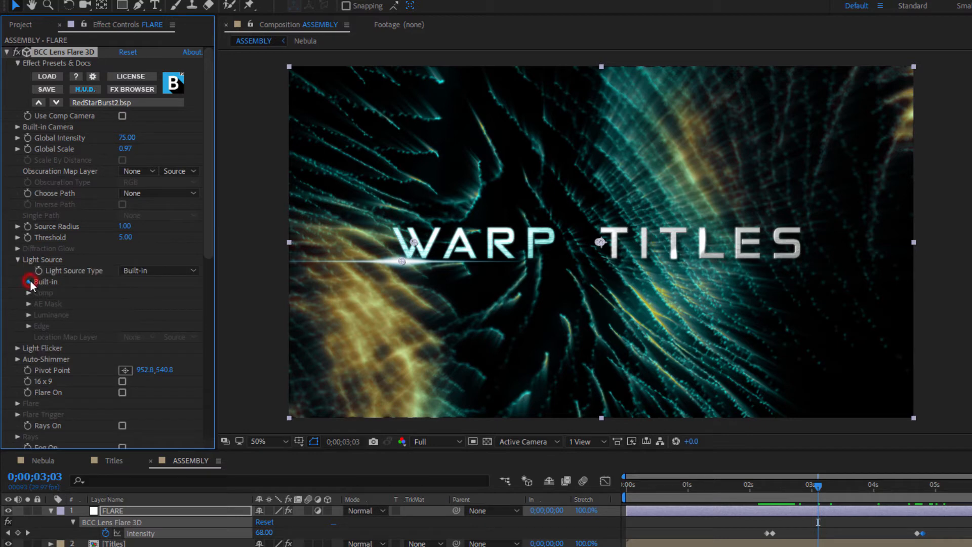
click(28, 282)
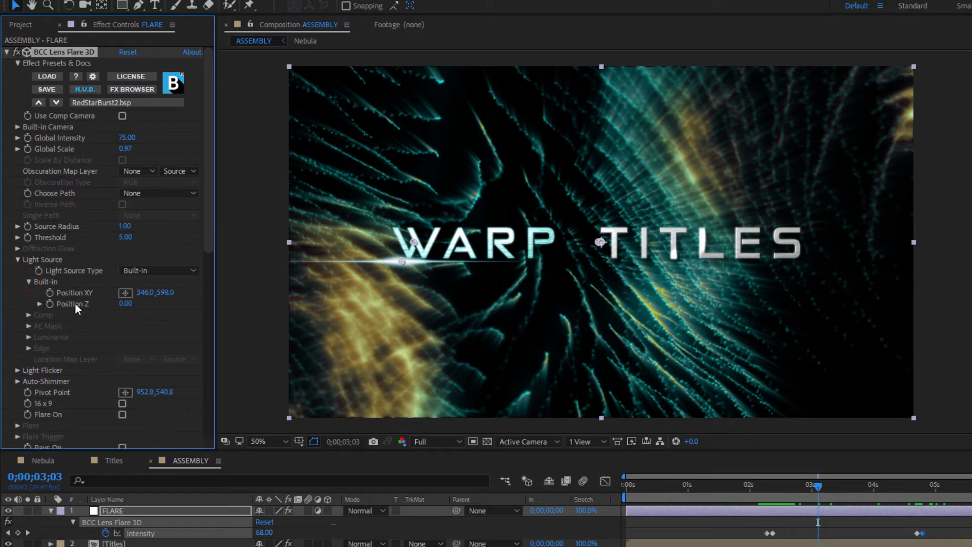
click(759, 492)
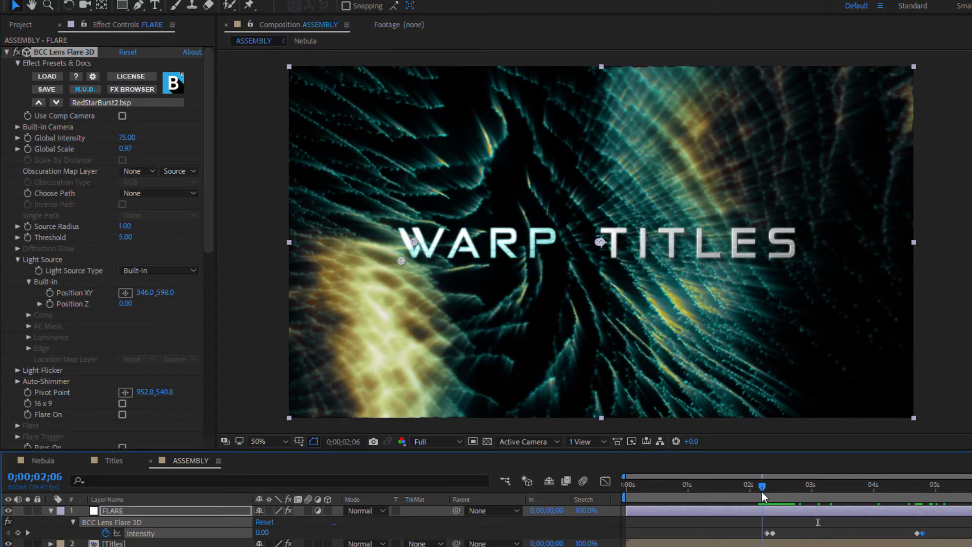
drag(761, 491, 763, 491)
click(49, 293)
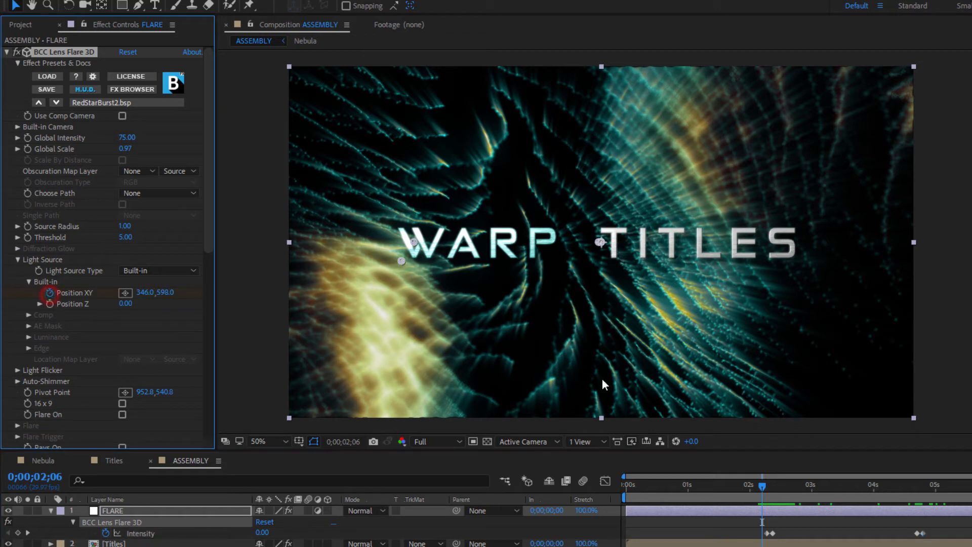
- At 0;00;04;26, keyframe the flare's Position XY at 1626, 598 and reveal the FLARE layer's keyframed properties
click(926, 490)
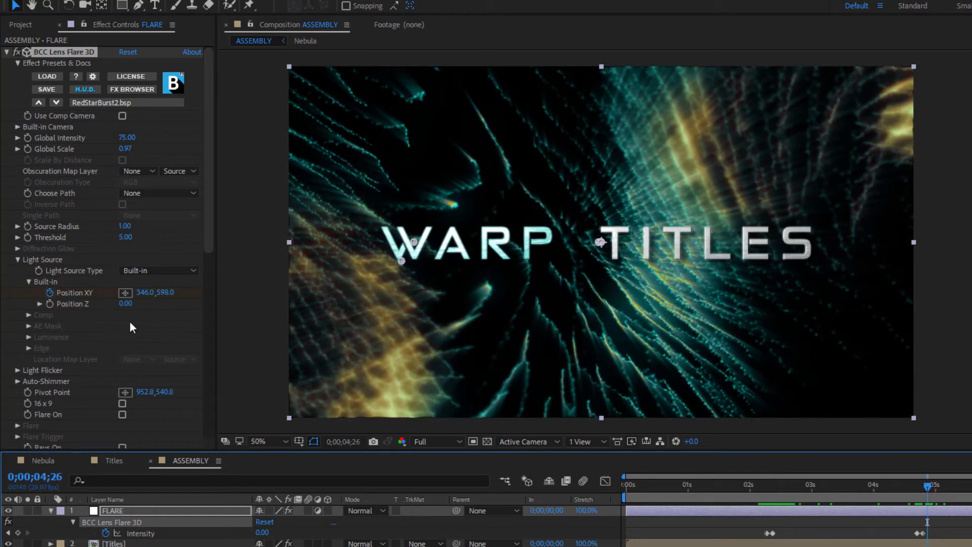
drag(143, 296, 322, 295)
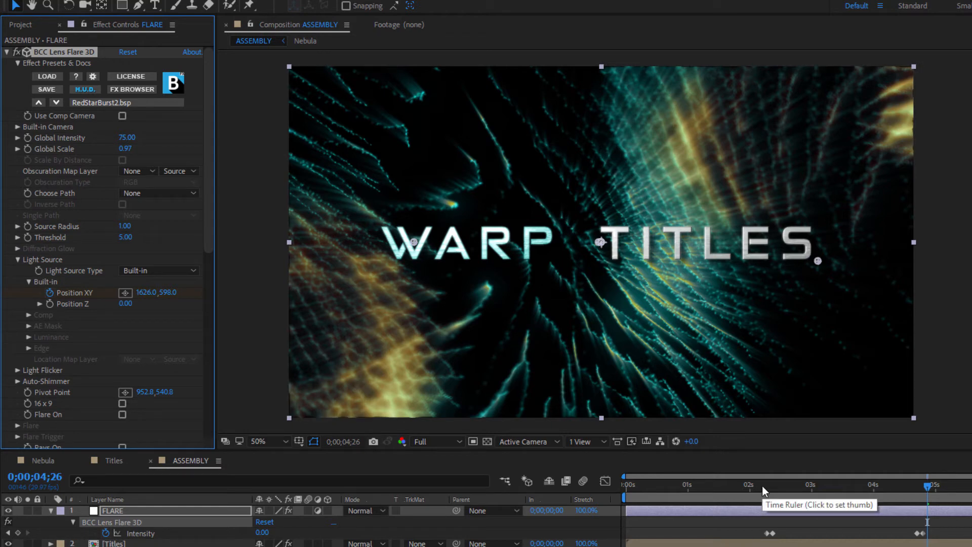
key(u)
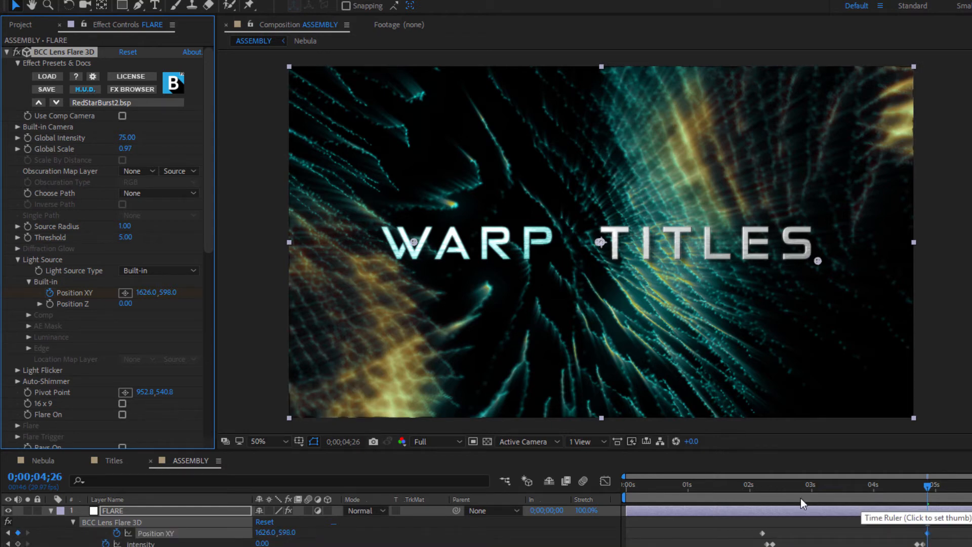
- Move the closing Position XY keyframe to just after 0;00;04;01 and the opening one slightly later, then preview the flare sweep
click(875, 487)
drag(926, 533, 883, 535)
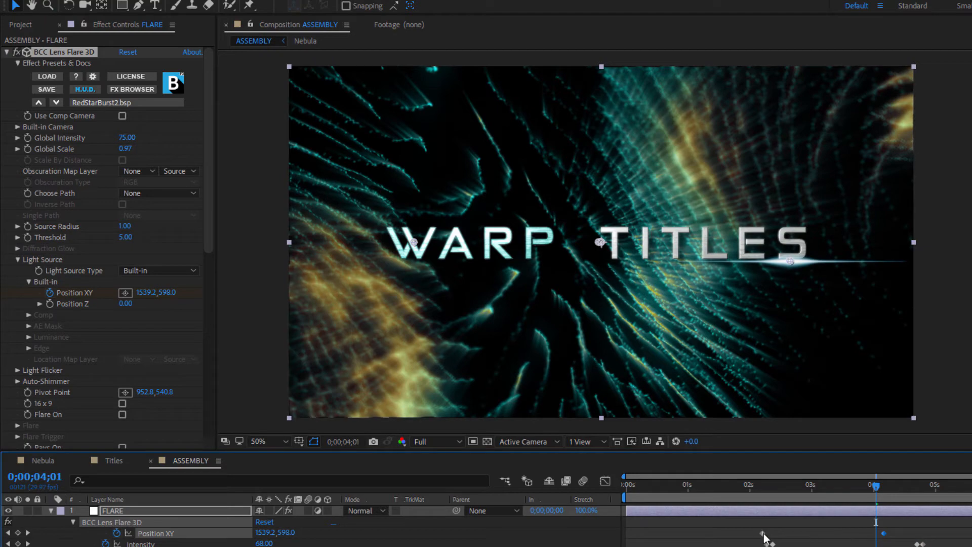
drag(762, 533, 765, 533)
click(752, 484)
key(space)
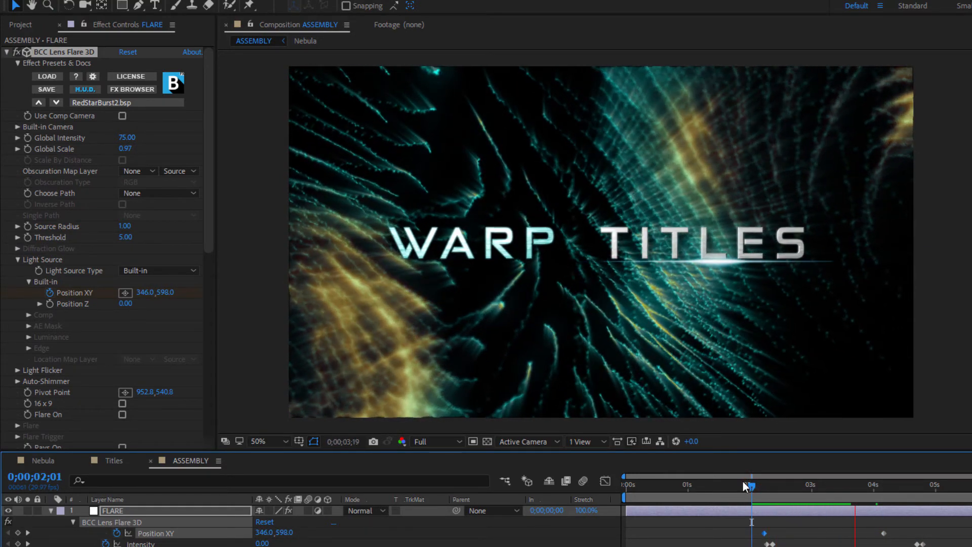
key(space)
- Move the two closing Intensity keyframes earlier to match the end of the flare's motion, nudge them two frames later, and preview the result
drag(937, 536, 896, 544)
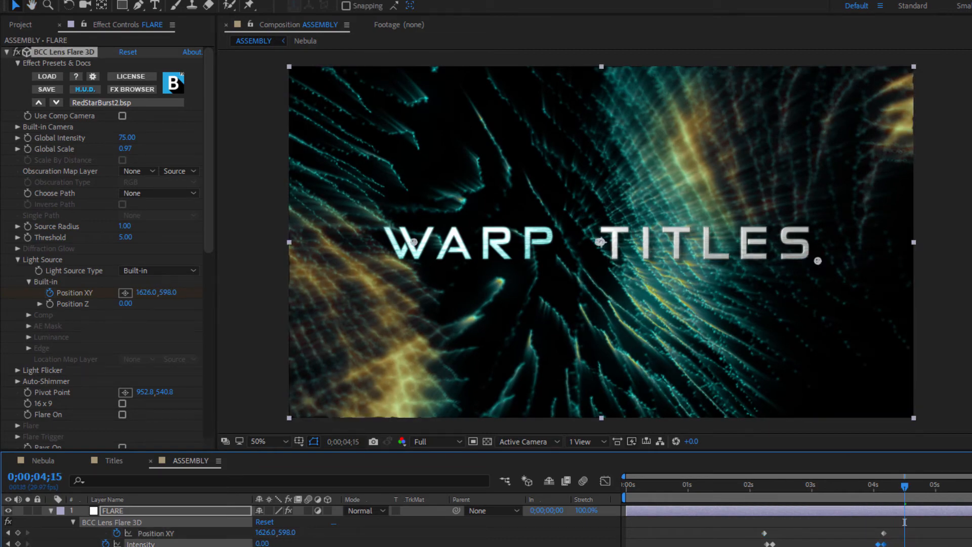
key(alt+Right)
key(alt+Right)
drag(789, 486, 758, 503)
key(space)
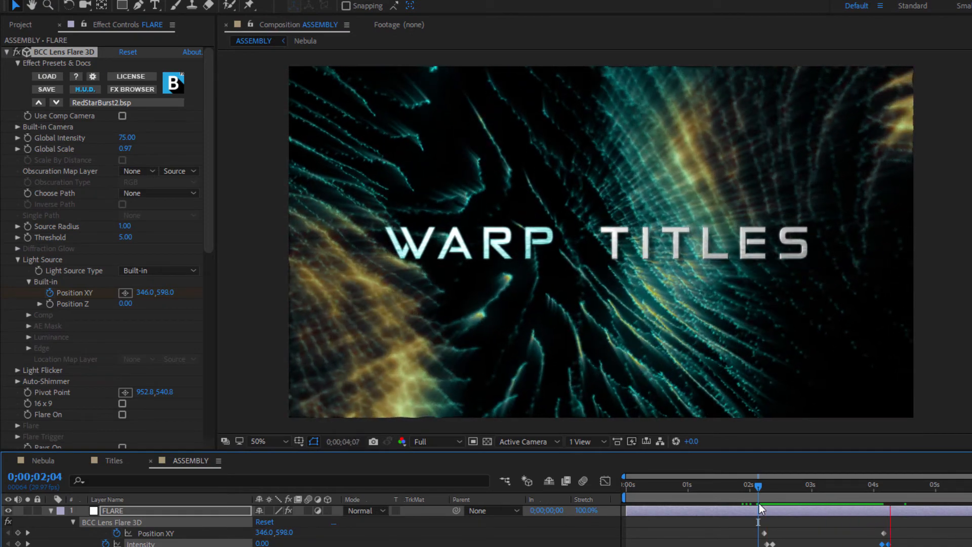
key(space)
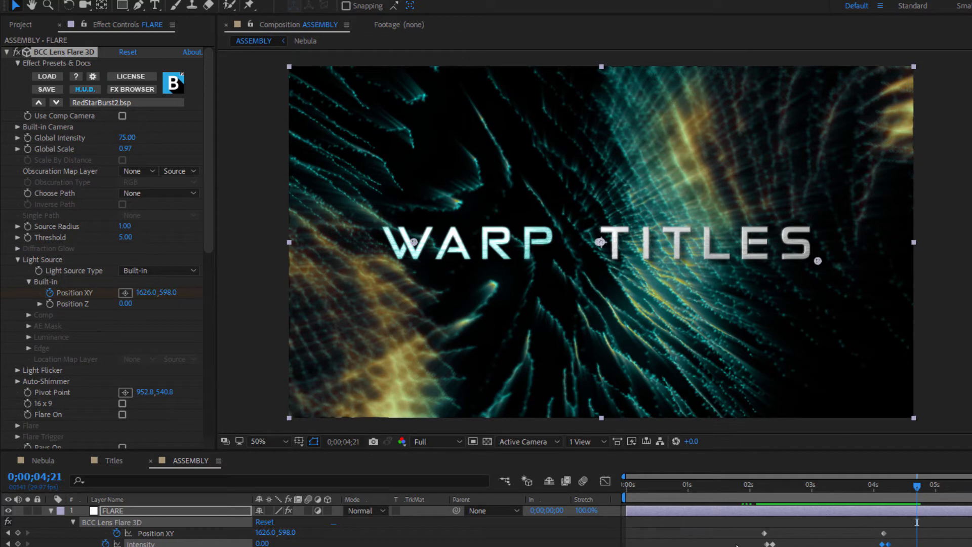
click(832, 487)
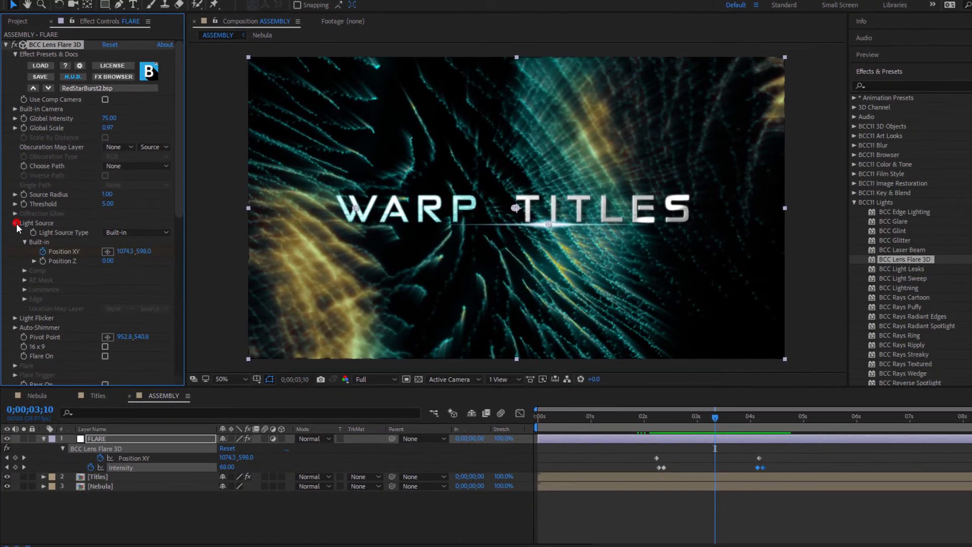
- Collapse the lens flare's settings and add an adjustment layer named Vignette above the FLARE layer
click(17, 259)
click(16, 54)
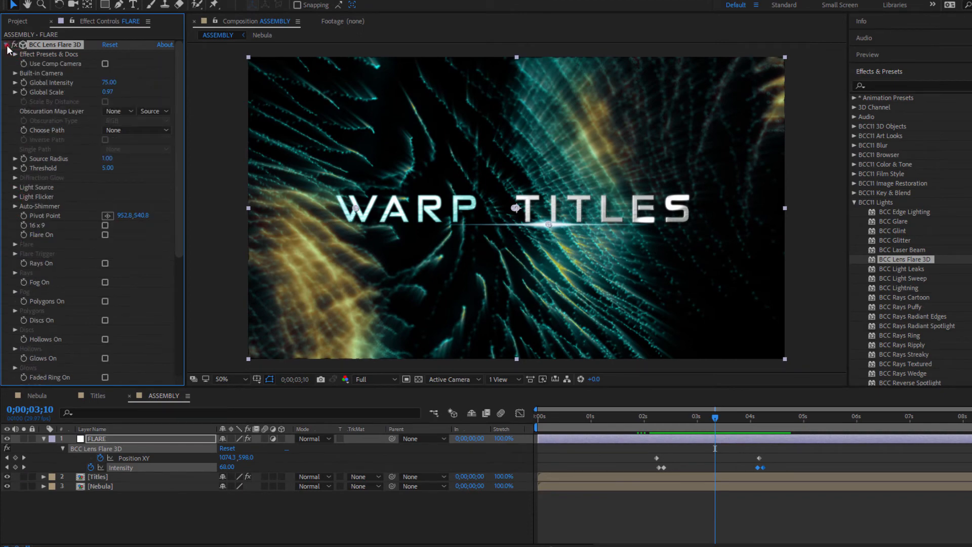
click(6, 45)
right_click(154, 523)
click(207, 401)
click(350, 484)
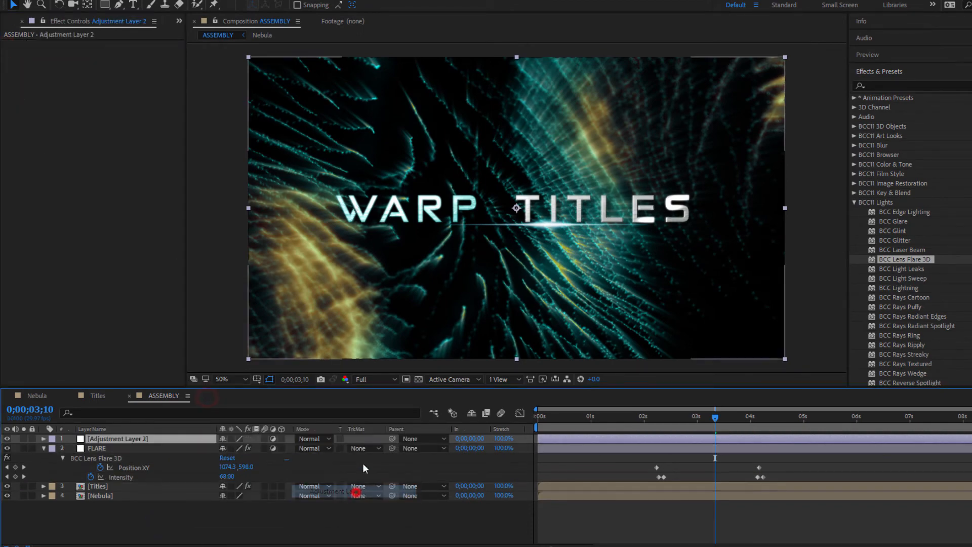
key(Return)
text(Vignette)
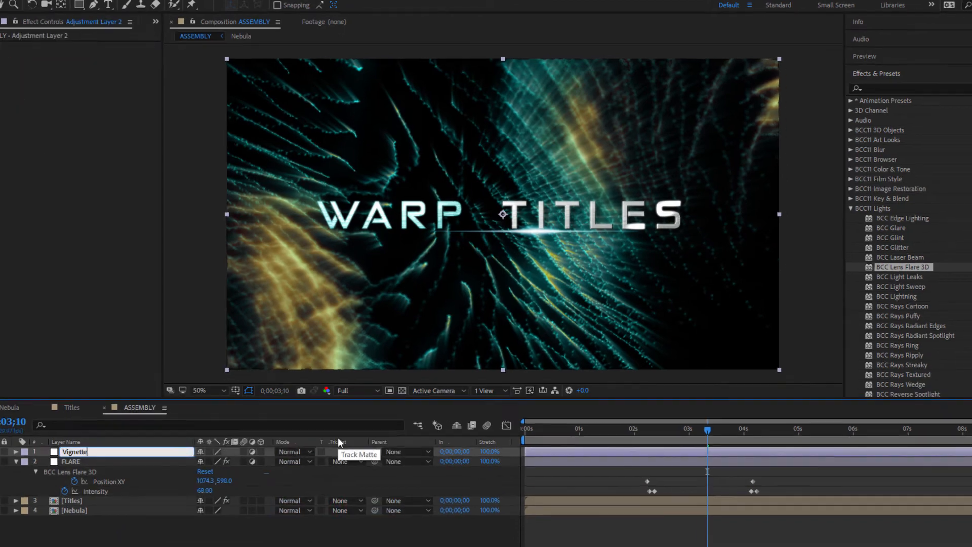
- Find the BCC Vignette effect and apply it to the Vignette layer
click(889, 87)
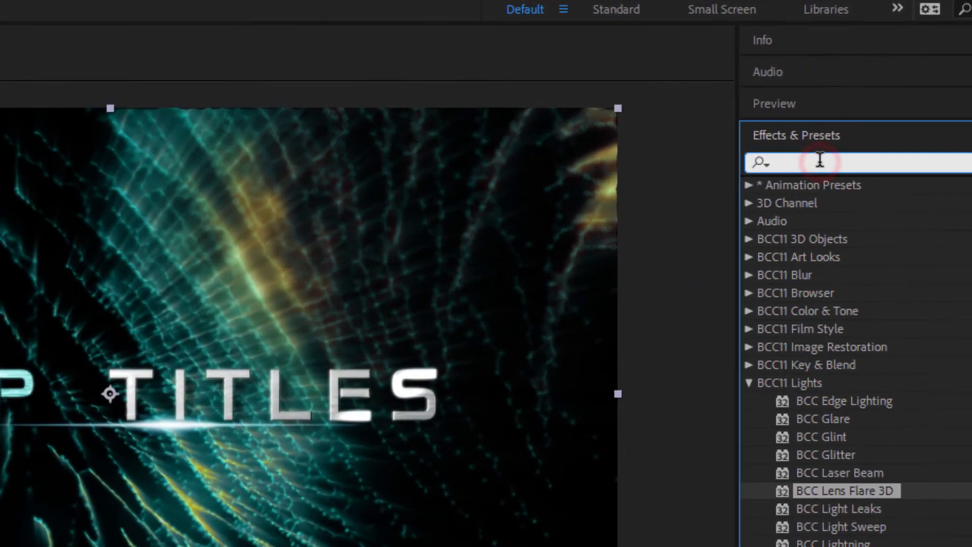
text(BCC Vignette)
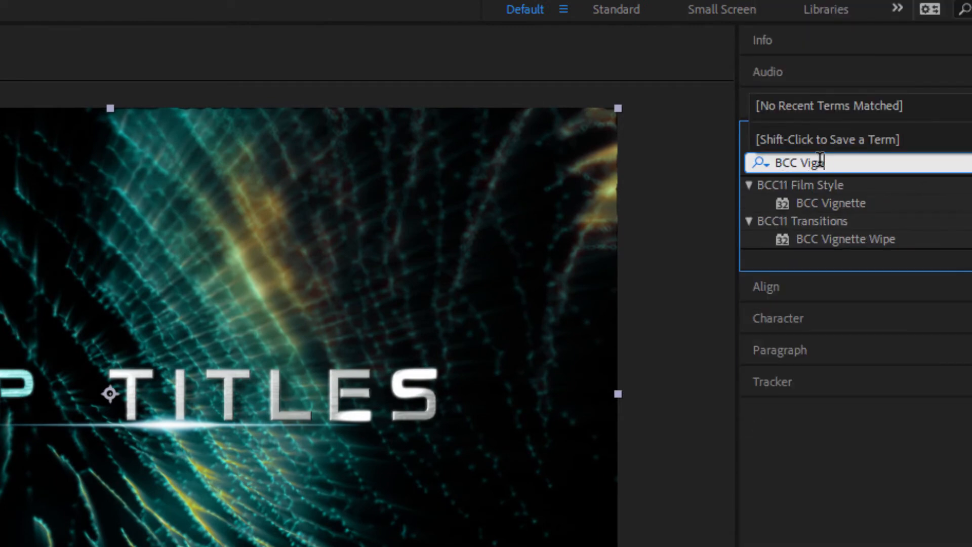
click(861, 203)
drag(861, 202, 139, 517)
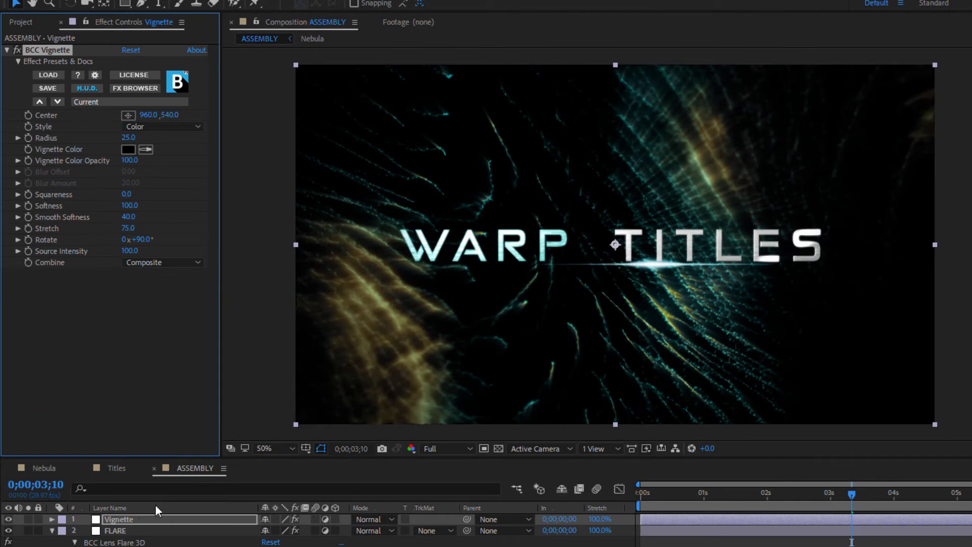
- Keep the vignette's Style on Color and set its Radius to 22
click(160, 127)
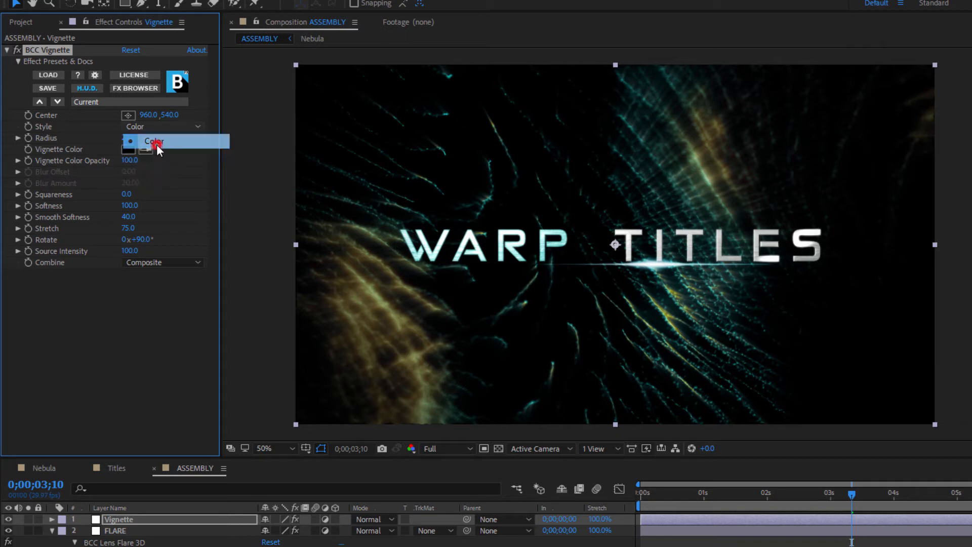
click(157, 144)
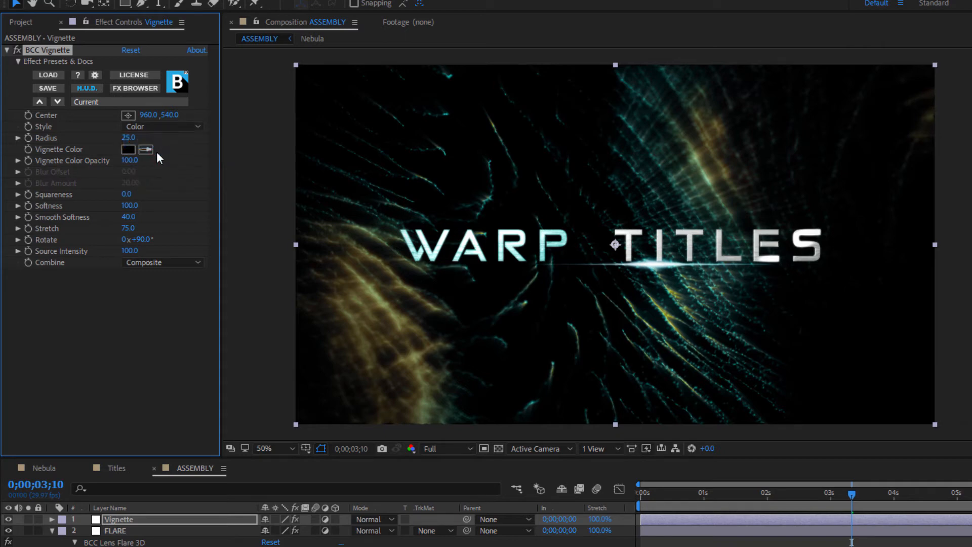
drag(131, 140, 121, 133)
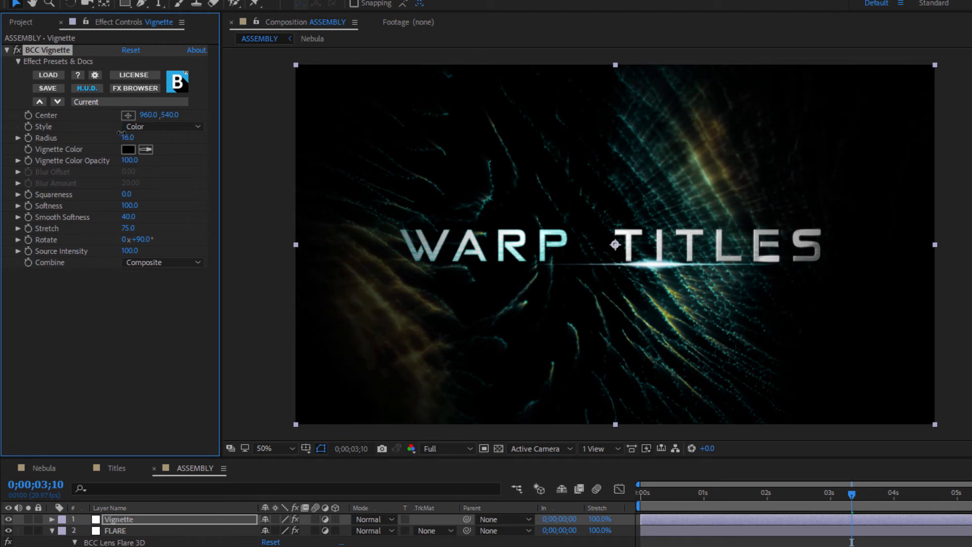
- Change the vignette's Style to Blur and set its Blur Amount to 12
click(149, 127)
click(155, 156)
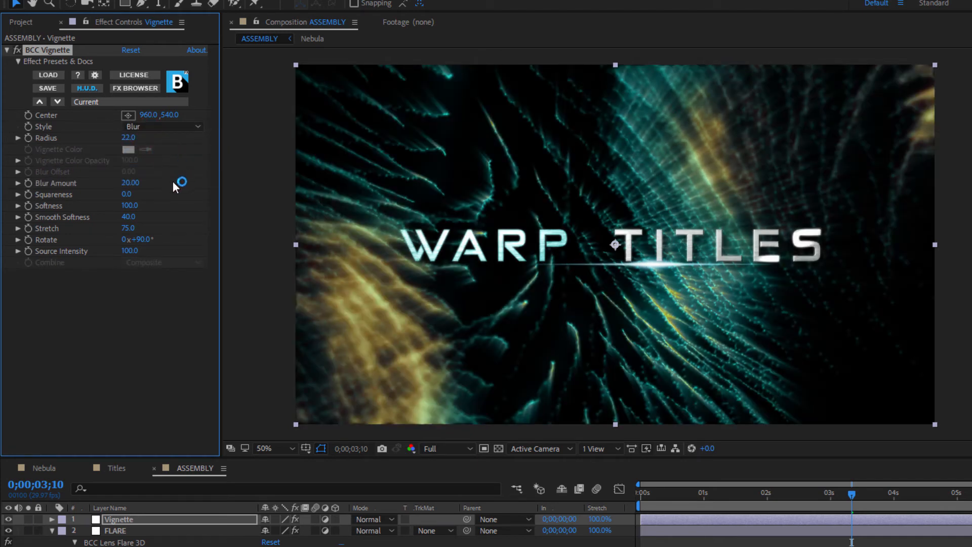
drag(130, 183, 146, 201)
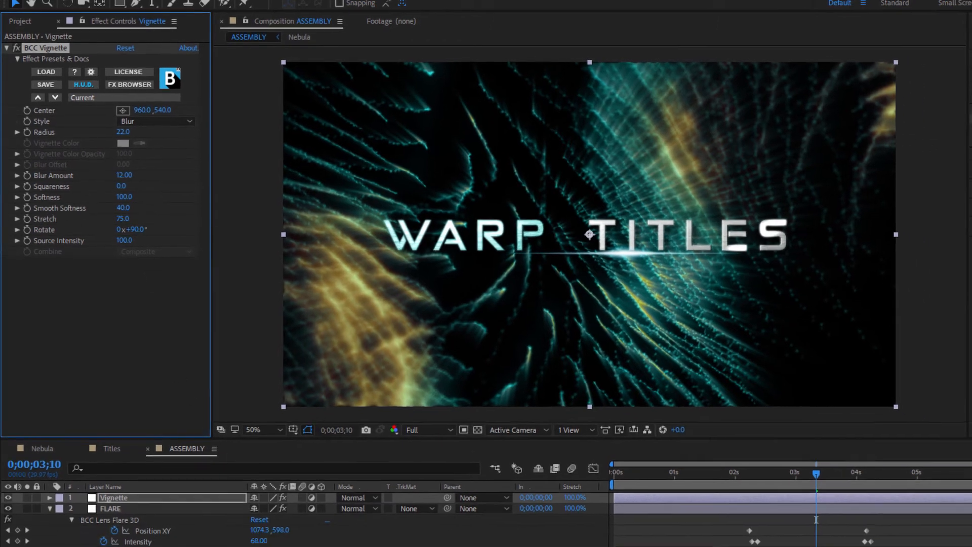
- Add an adjustment layer named WARP and place it directly below the Vignette layer
right_click(181, 466)
mouse_move(185, 416)
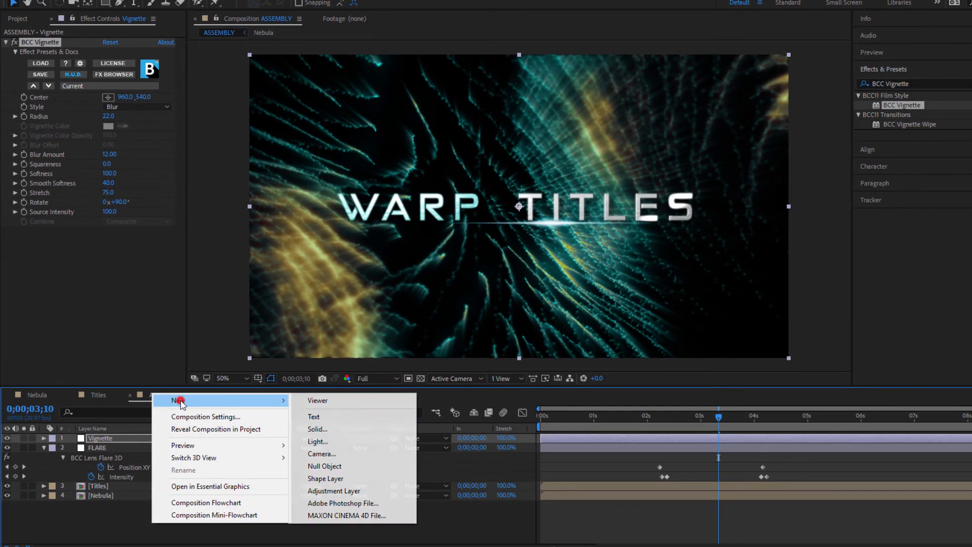
click(377, 515)
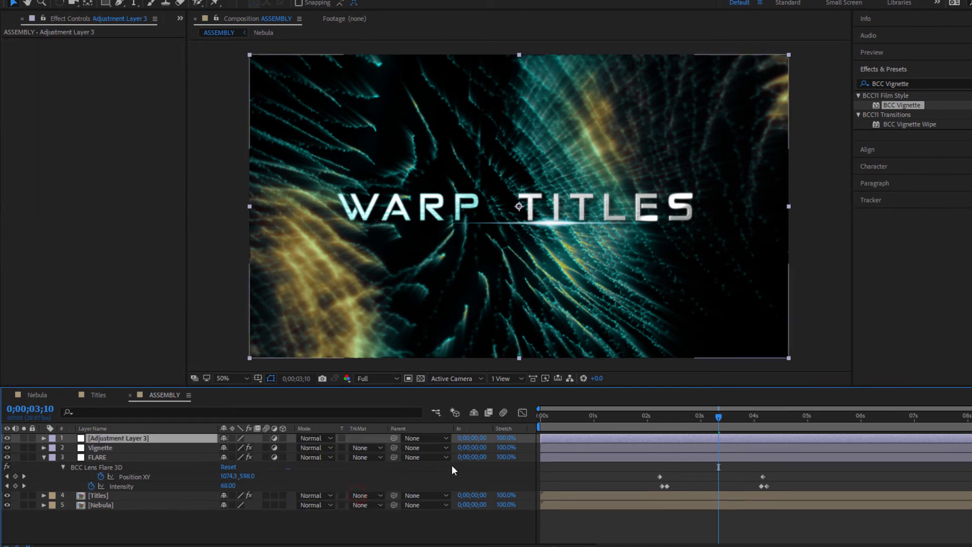
key(Return)
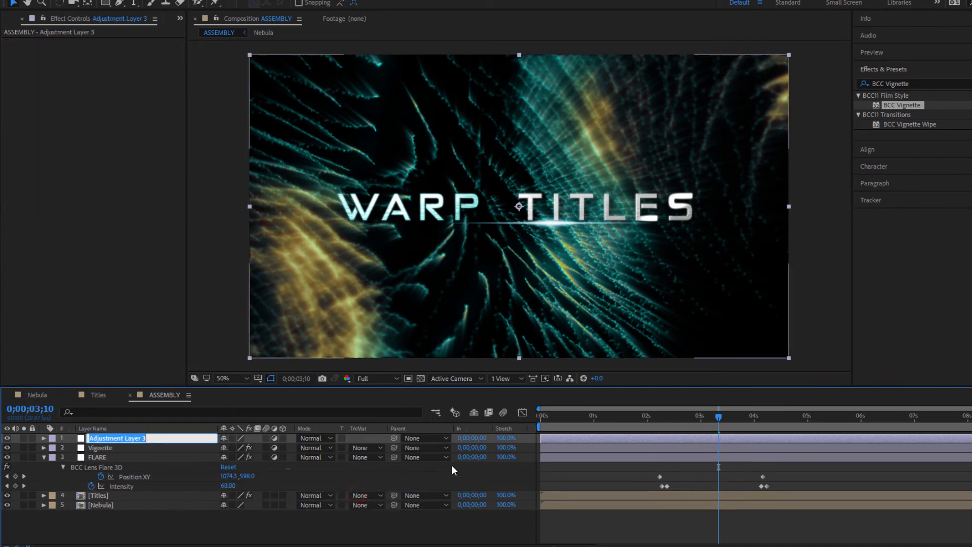
text(WARP)
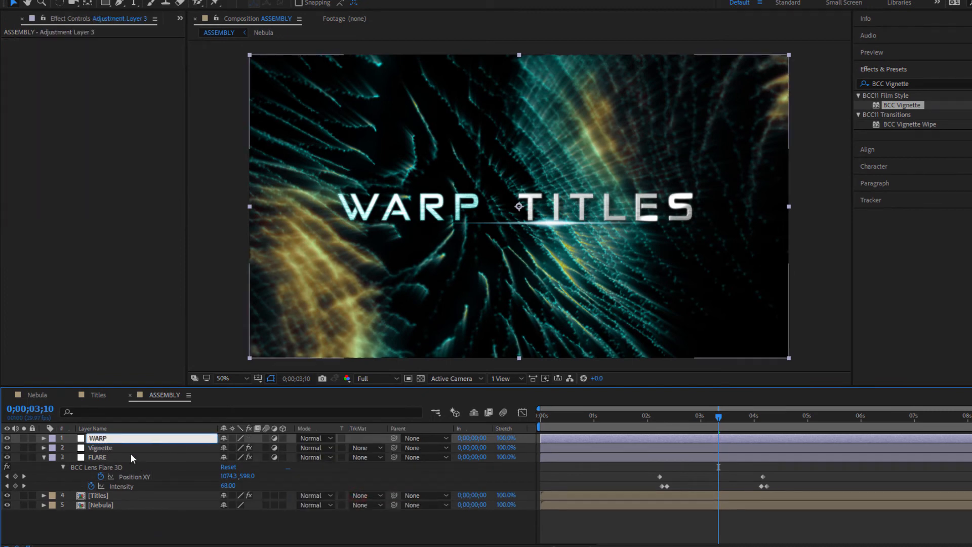
click(132, 515)
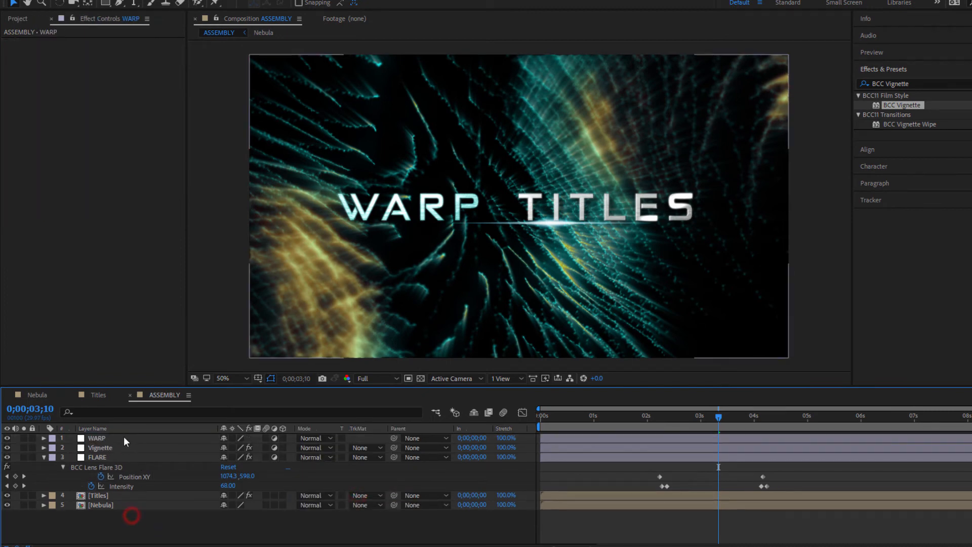
drag(121, 437, 114, 454)
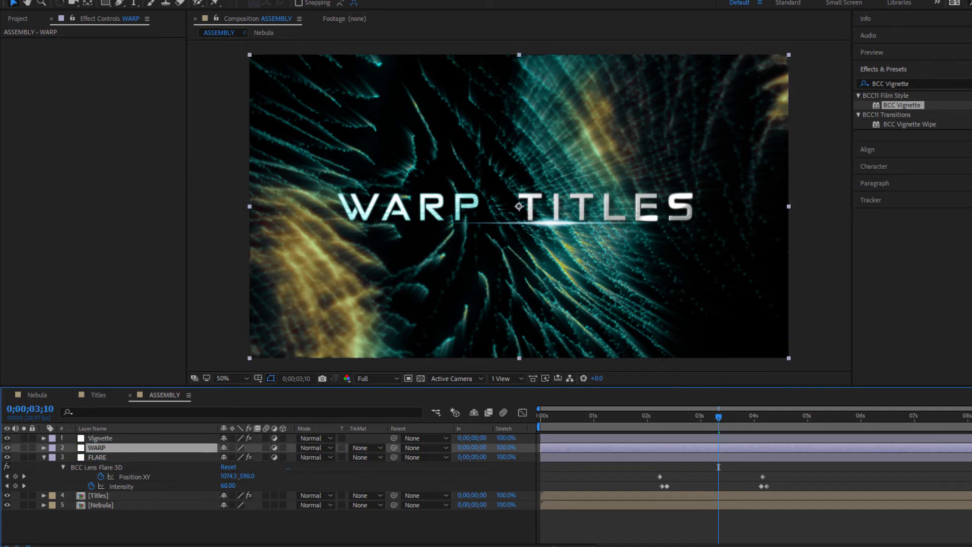
- Clear the effect search and apply S_WarpFishEye from the Sapphire Distort effects to the WARP layer
click(969, 84)
scroll(954, 265, down, 10)
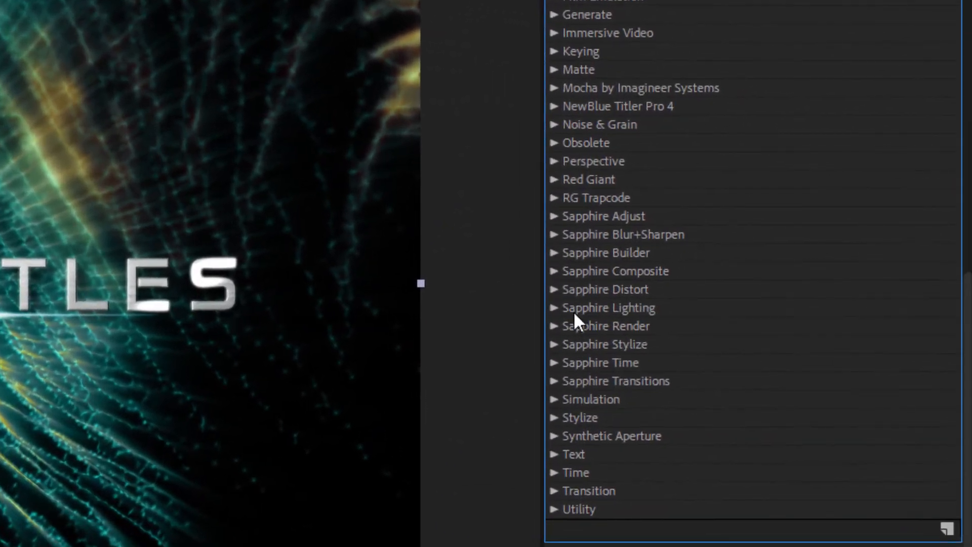
click(554, 289)
click(664, 525)
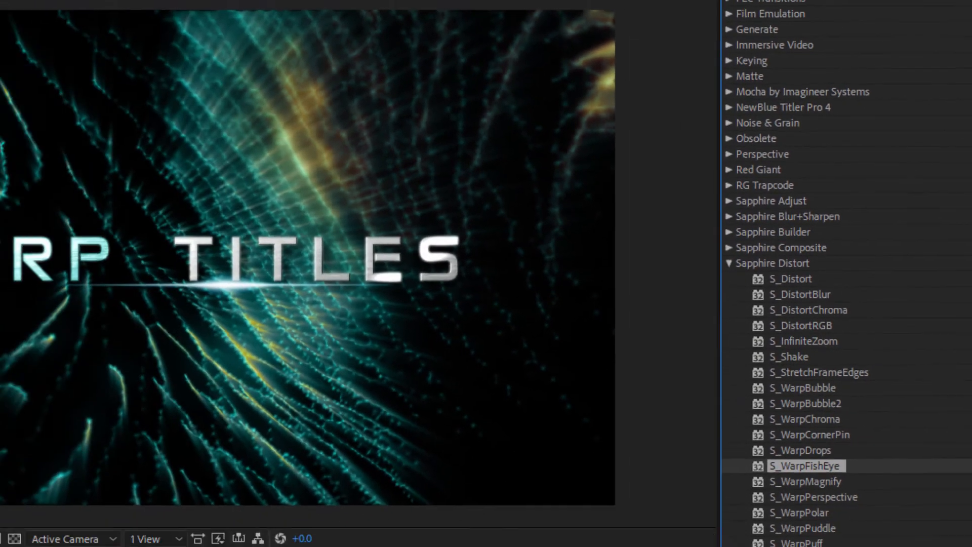
drag(664, 526, 250, 504)
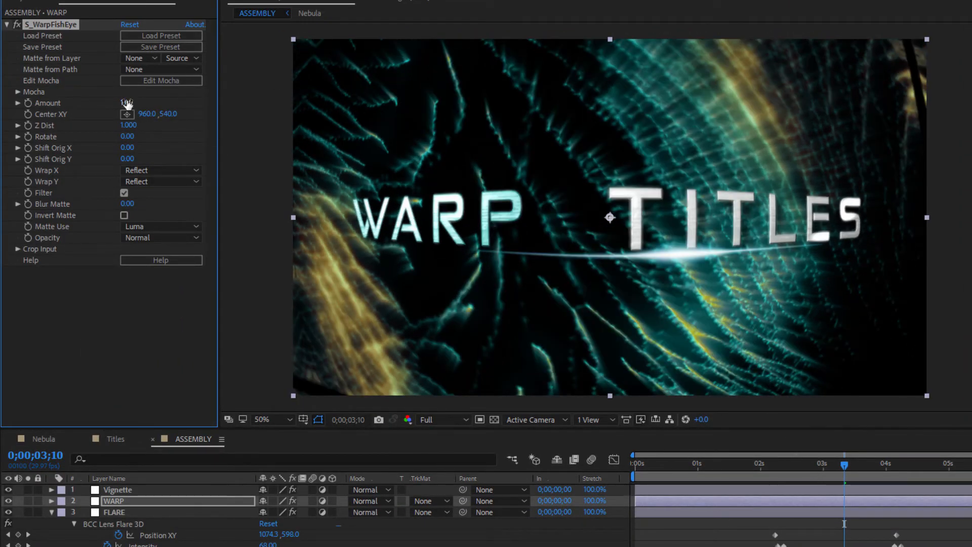
- Try strongly negative and higher positive Amount values on the WARP layer's fisheye effect, restoring the default of 1.00
drag(127, 103, 69, 105)
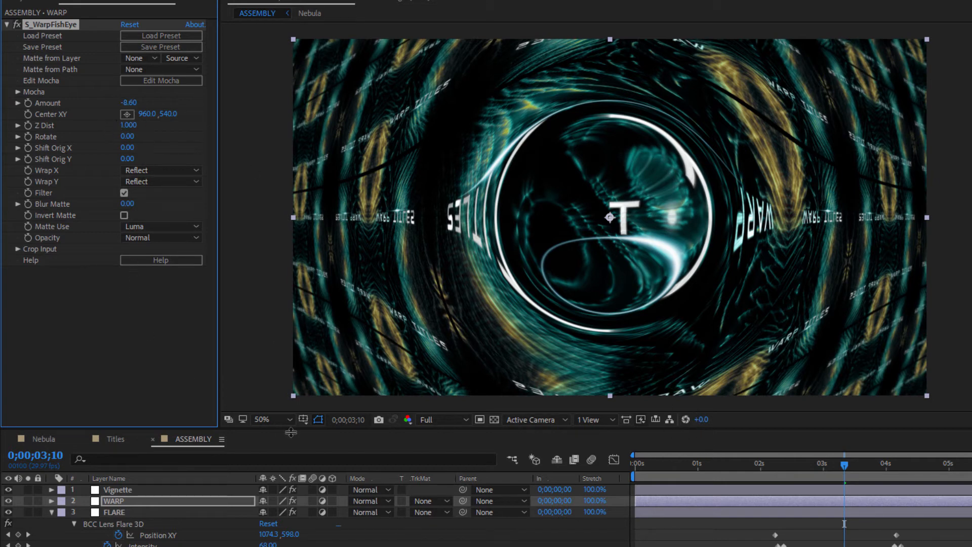
right_click(142, 101)
click(202, 192)
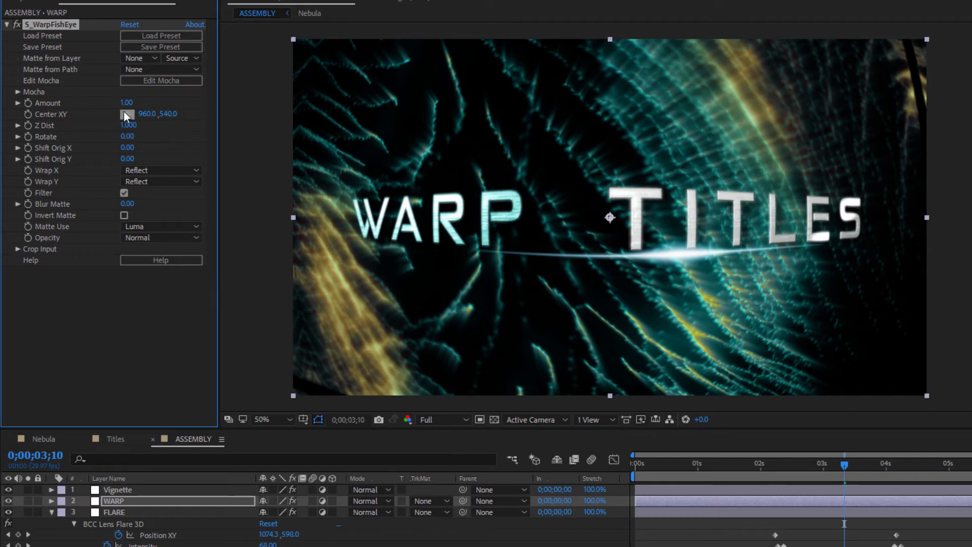
drag(127, 103, 171, 113)
key(ctrl+z)
key(ctrl+z)
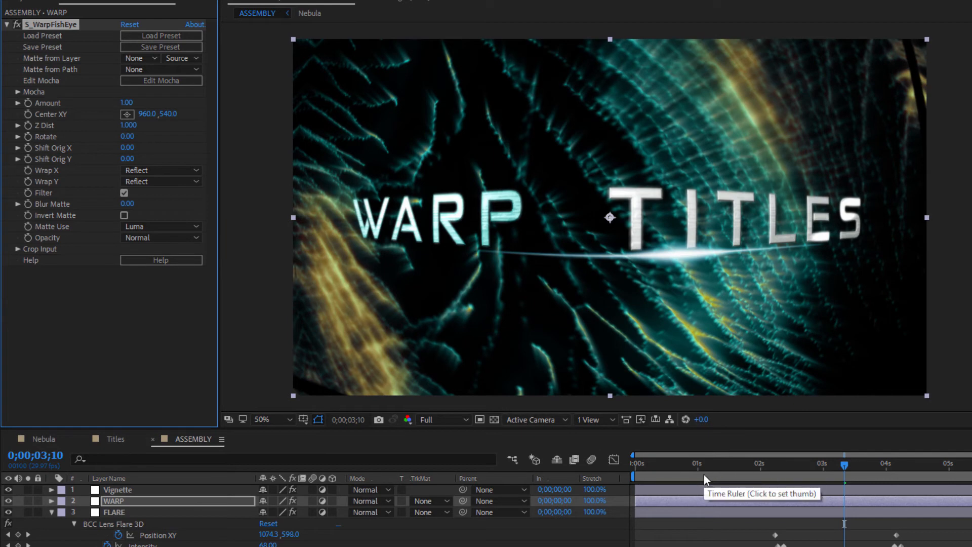
- At 0;00;00;00, start keyframing the WARP fisheye's Amount and set it to -8.50
drag(641, 463, 604, 481)
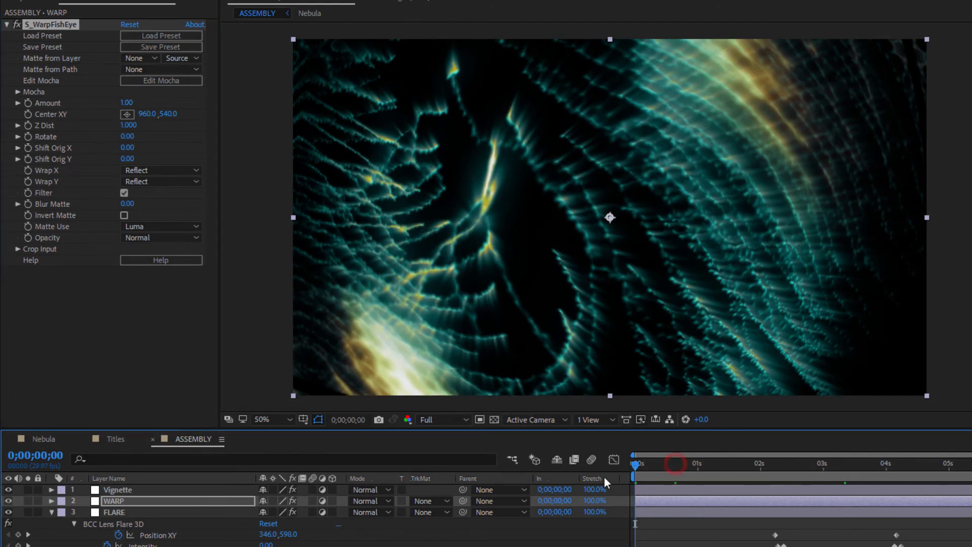
click(127, 102)
click(28, 102)
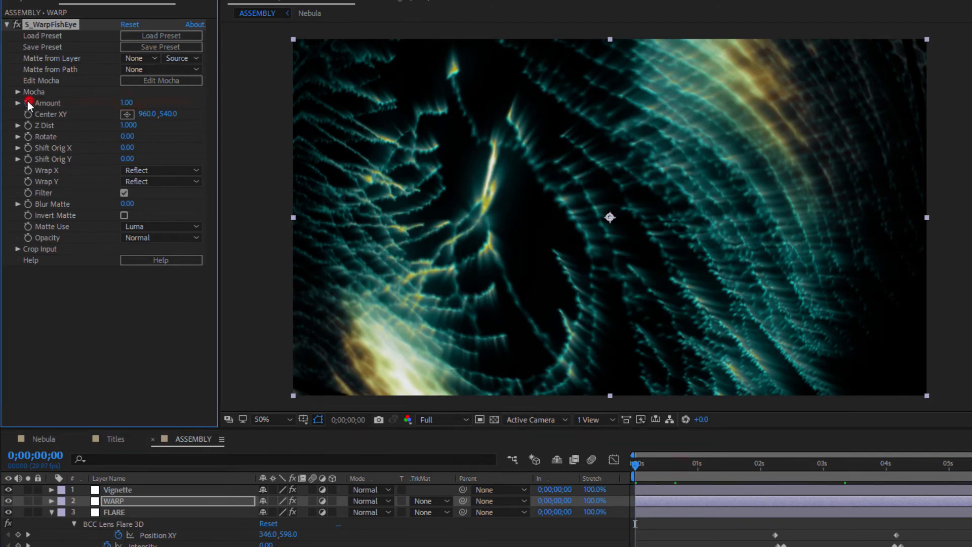
drag(127, 100, 148, 95)
click(127, 102)
text(3)
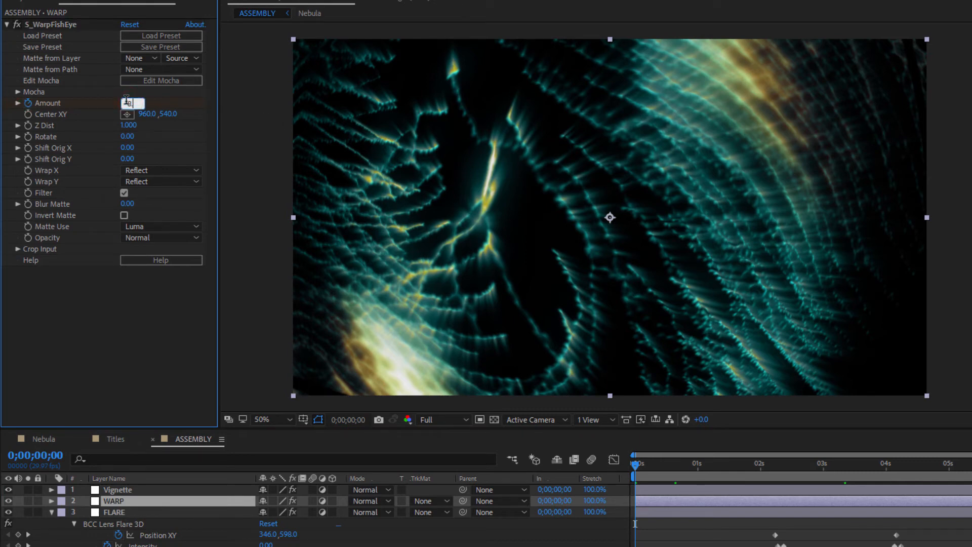
text(.5)
- Start keyframing the fisheye's Z Dist at the first frame and set it to 0.031
click(28, 125)
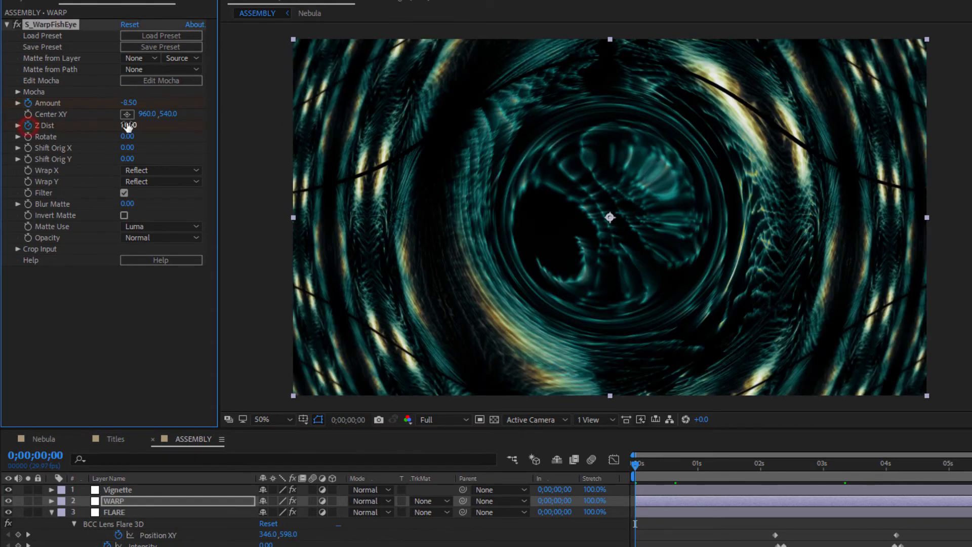
click(127, 125)
text(0.031)
key(Return)
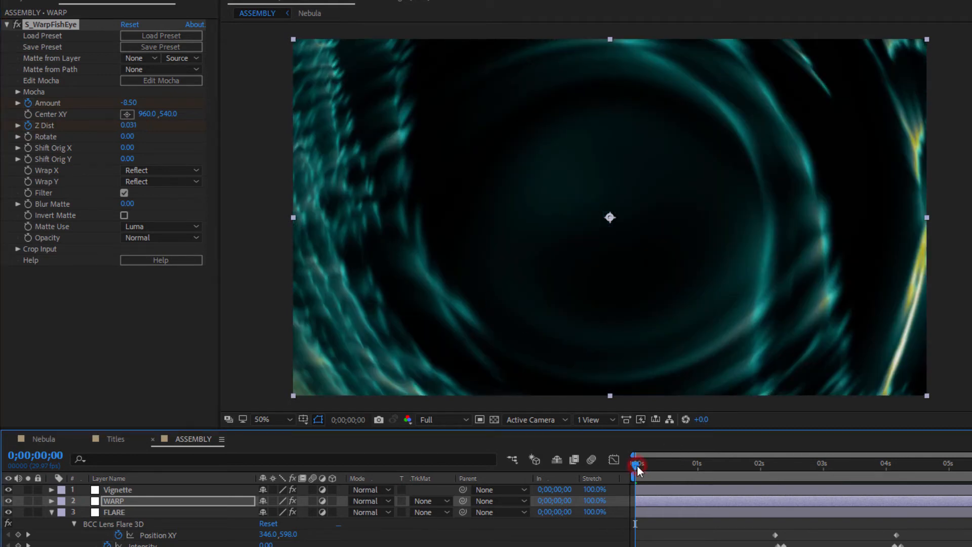
- Set the fisheye's Amount to -0.20 at 0;00;01;00
click(638, 465)
click(702, 468)
drag(701, 467, 697, 467)
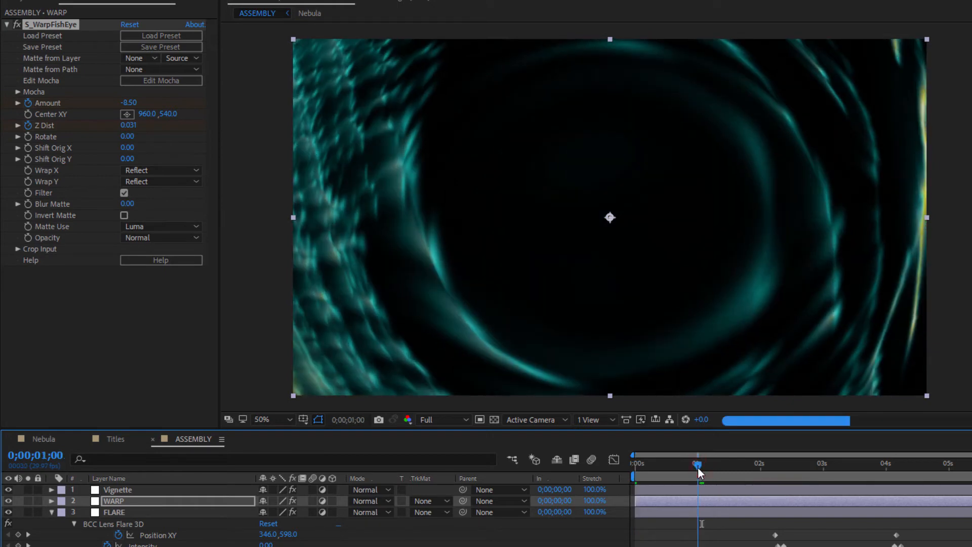
click(136, 105)
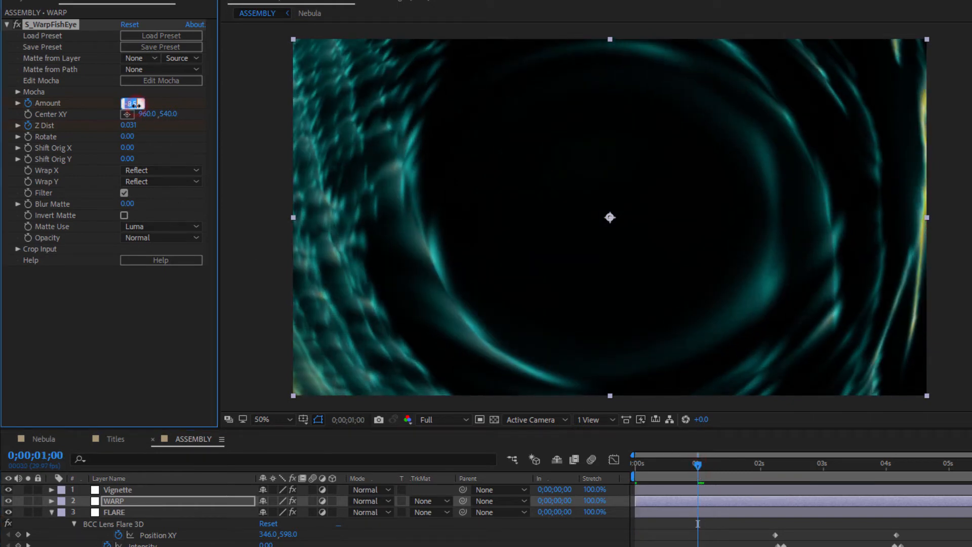
text(-.2)
key(Return)
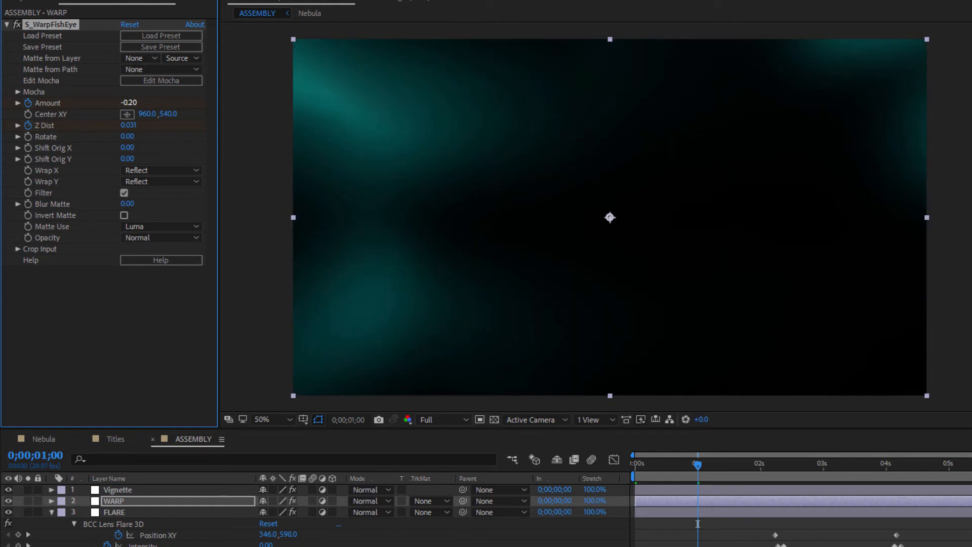
- Set the fisheye's Z Dist to 0.971 at one second and preview the warp animation from the start
click(130, 125)
text(0.971)
key(Return)
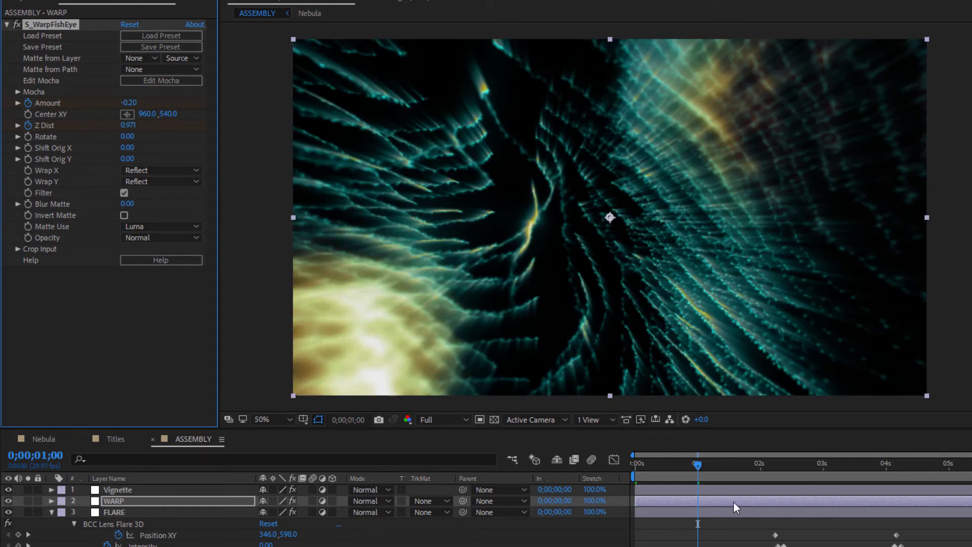
drag(678, 467, 582, 469)
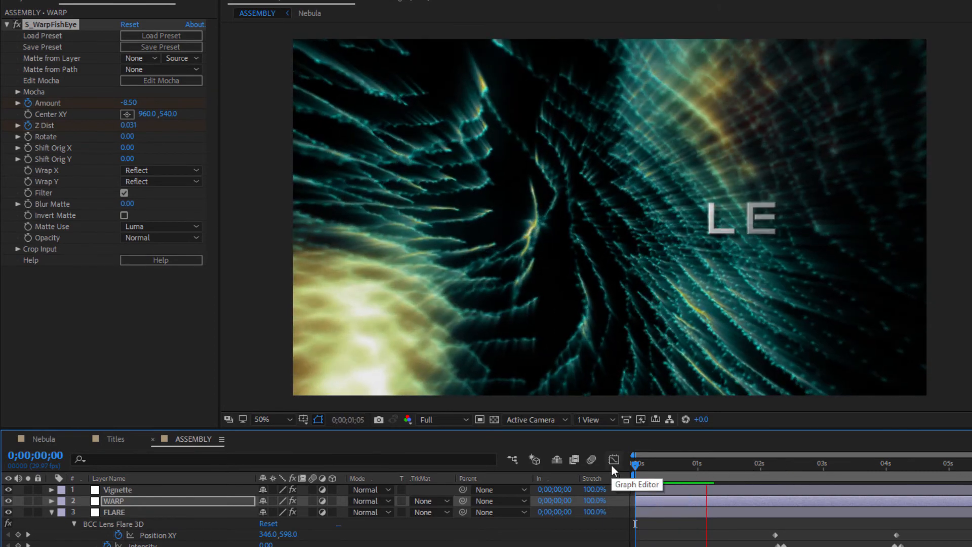
key(space)
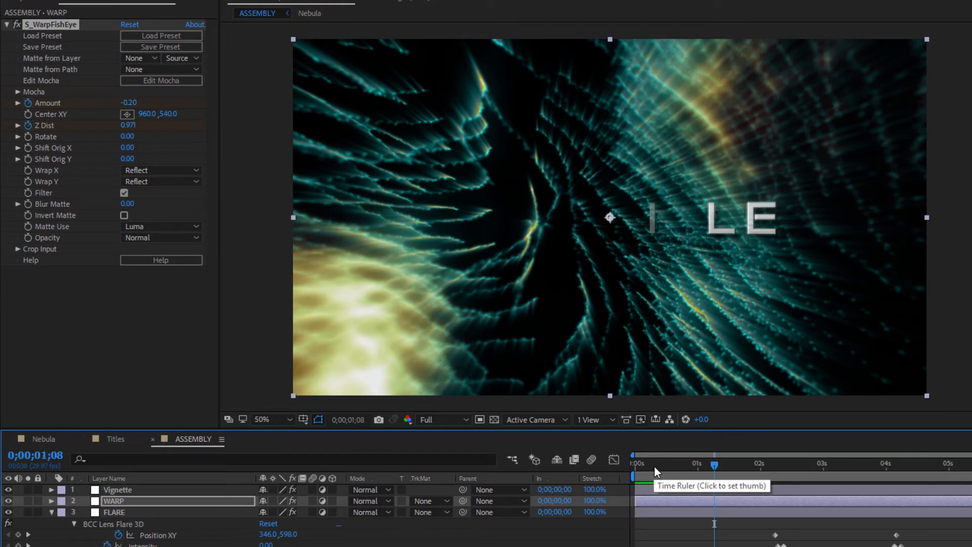
- Apply Easy Ease to all Amount and Z Dist keyframes of the WARP layer and preview from the start
key(u)
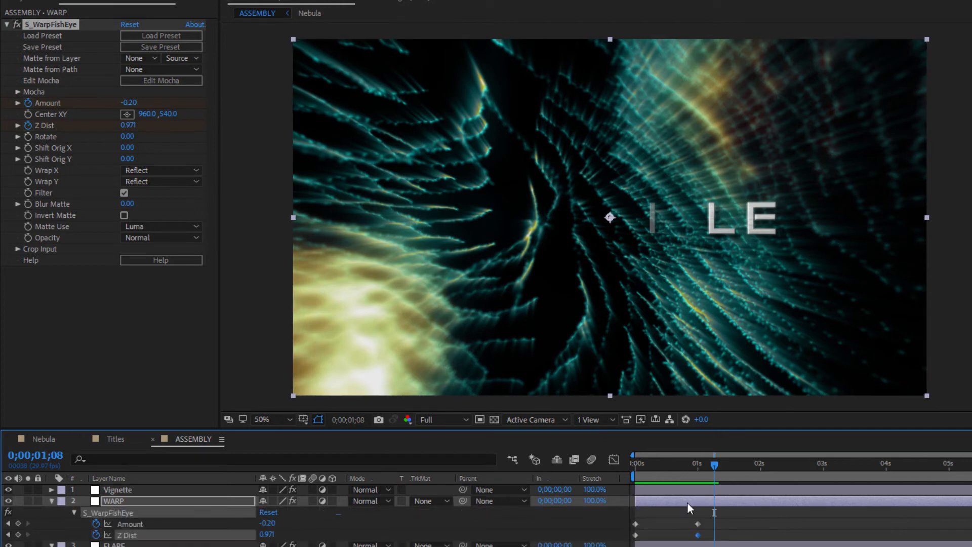
drag(722, 518, 640, 537)
right_click(637, 535)
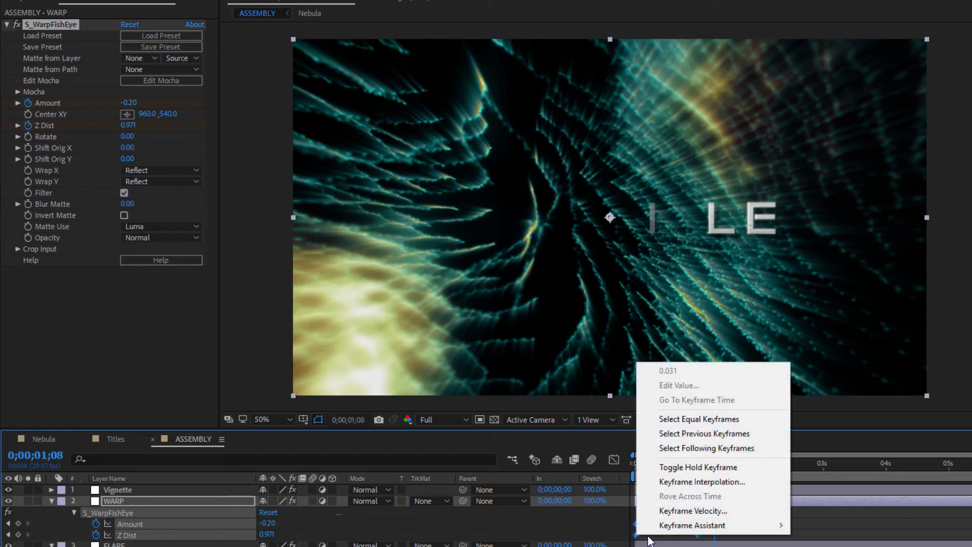
mouse_move(702, 525)
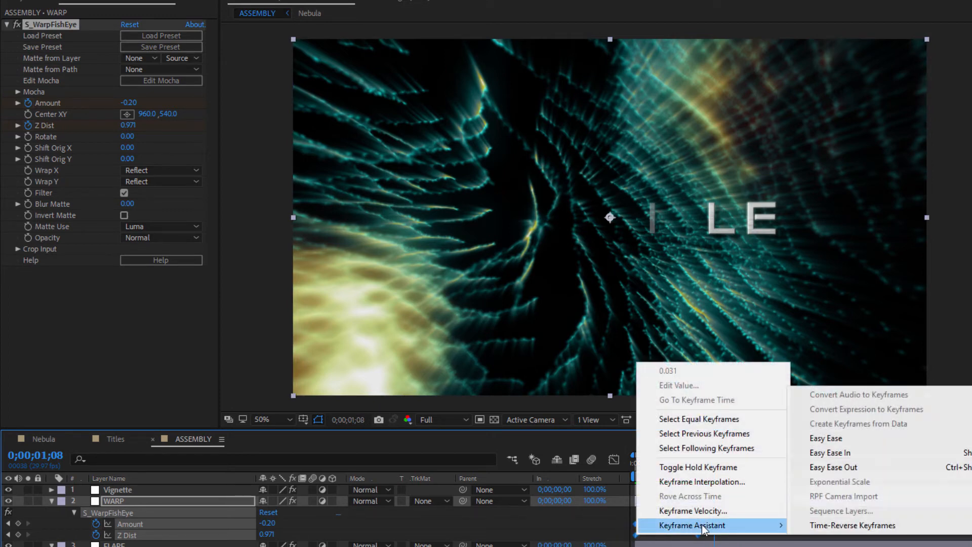
click(864, 438)
key(Home)
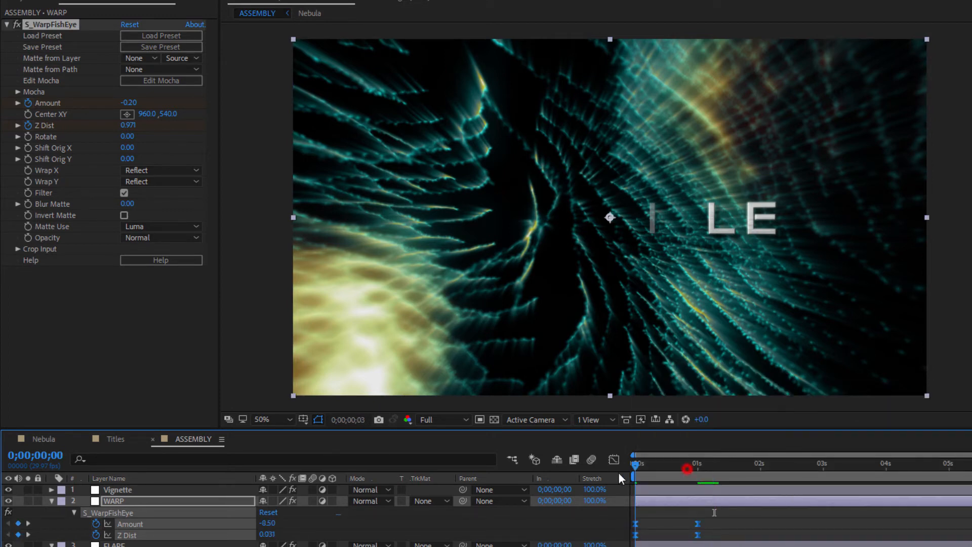
key(space)
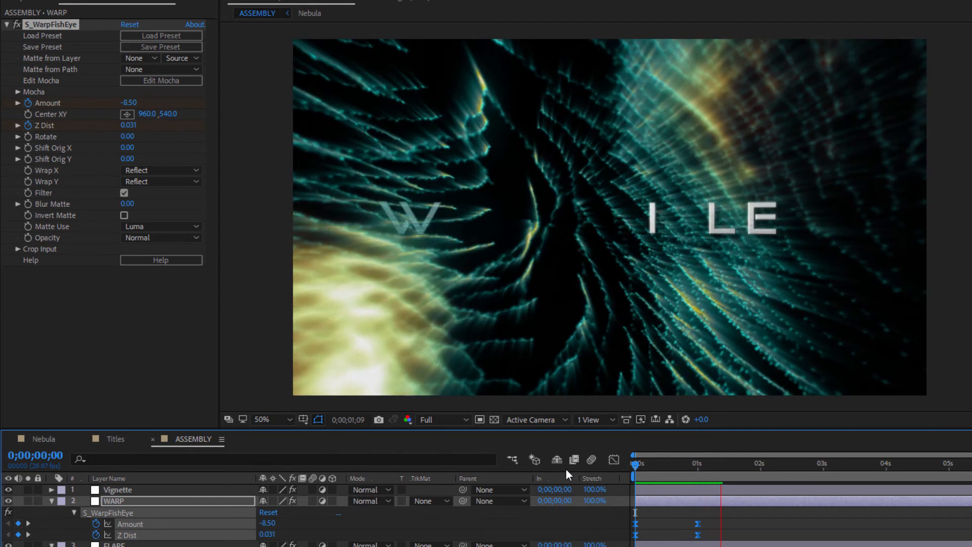
key(space)
- Collapse the layer properties, shift the FLARE and Titles layers together to an In time of -0;00;00;29, and preview the timing
key(u)
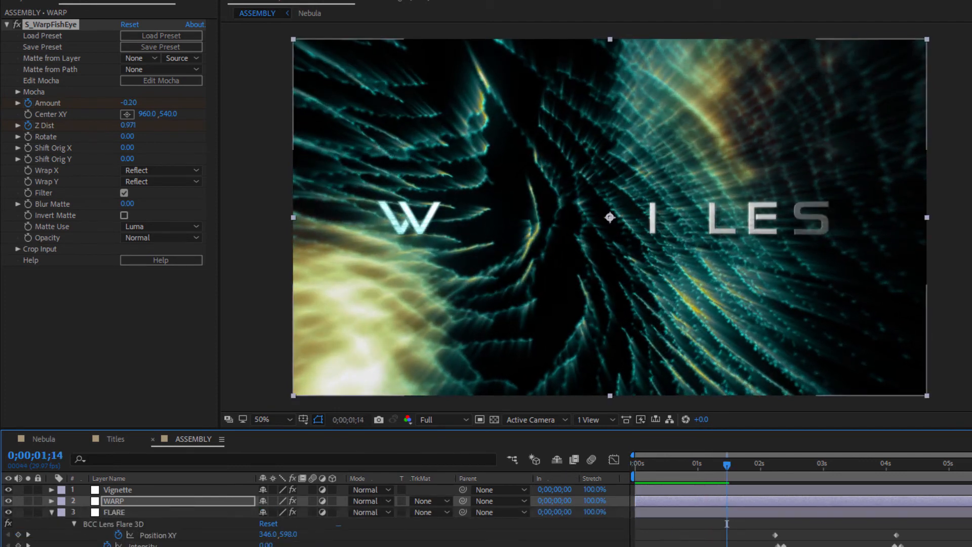
click(116, 512)
key(u)
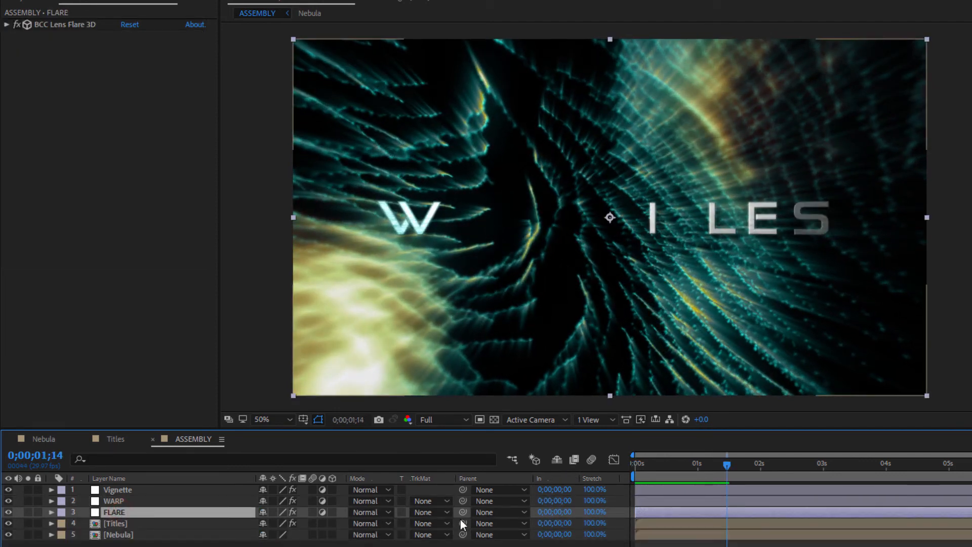
click(115, 523)
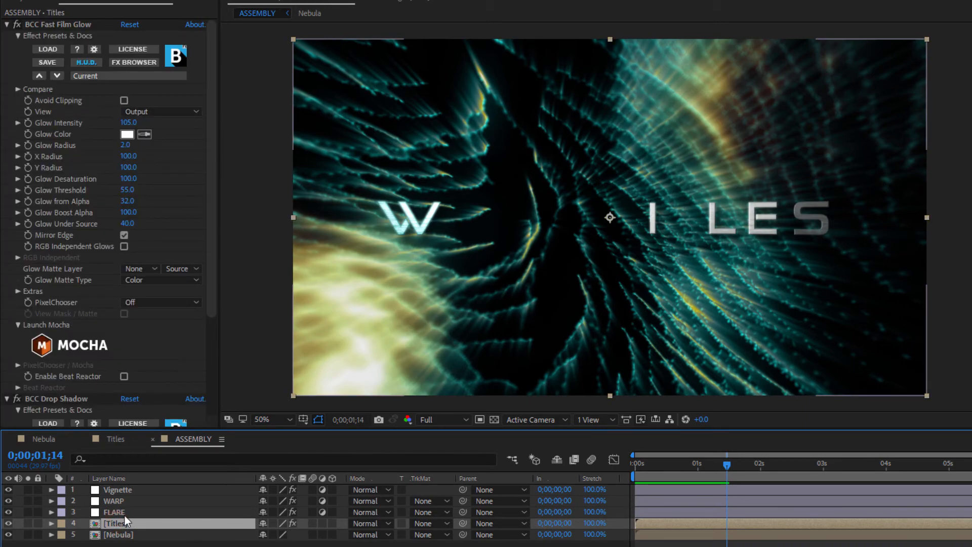
ctrl+click(123, 511)
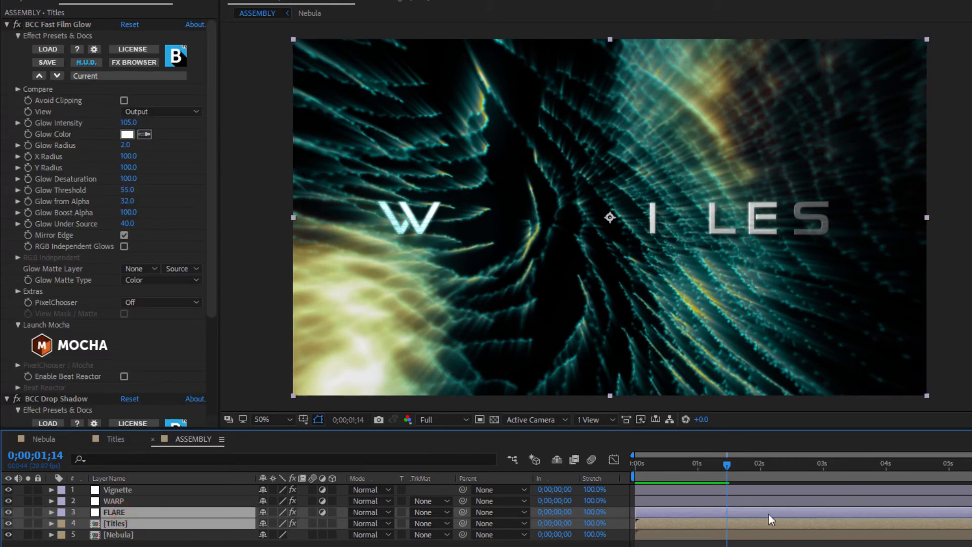
drag(734, 469, 688, 469)
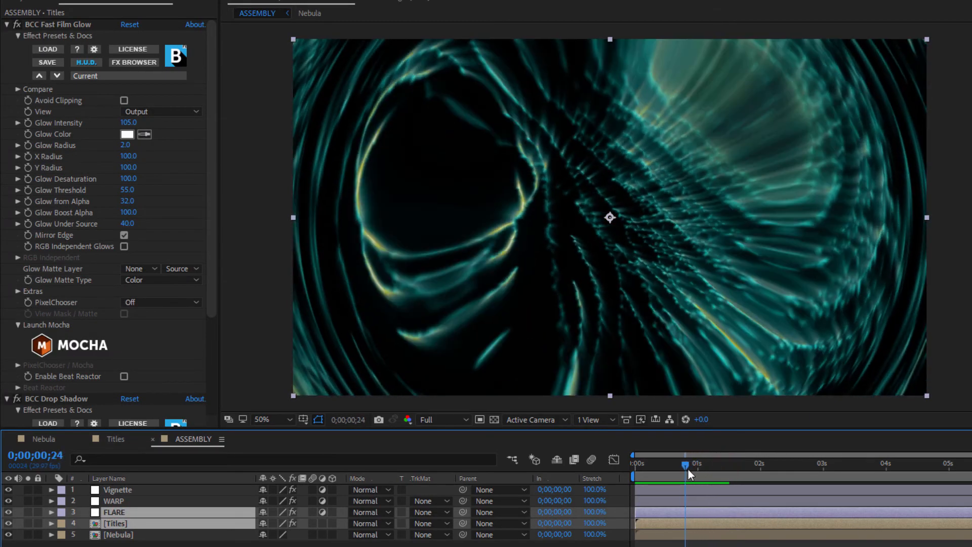
drag(742, 512, 703, 518)
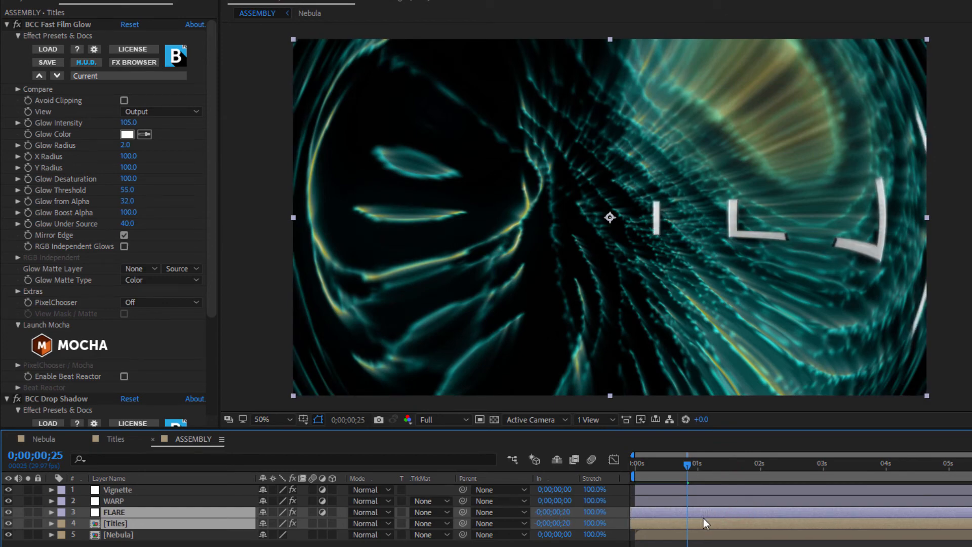
key(space)
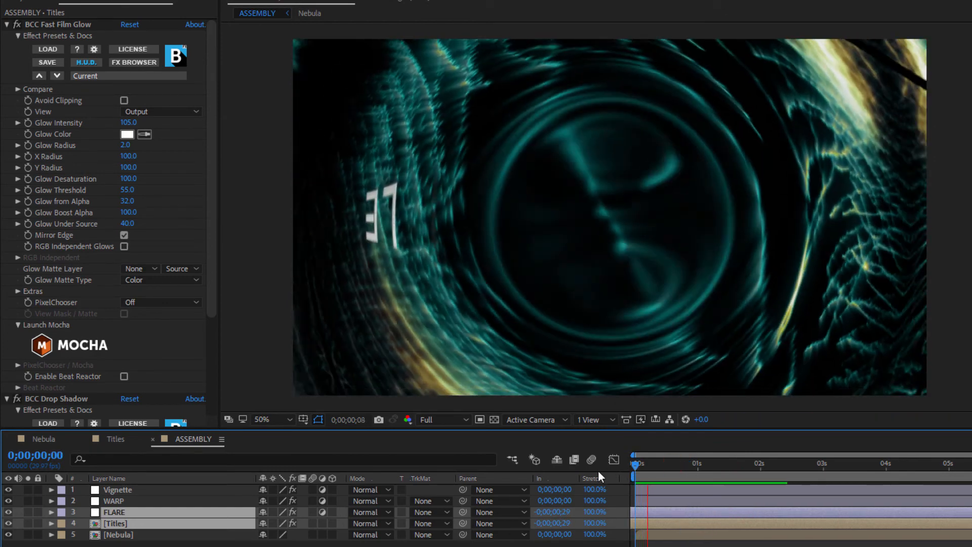
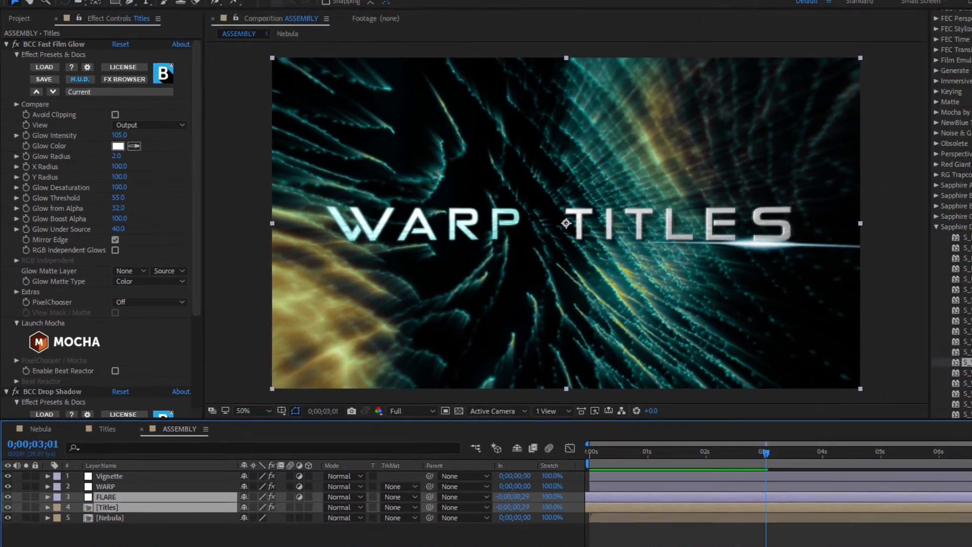
- Create a new composition named Finishing and place the ASSEMBLY composition in it
click(62, 17)
click(70, 31)
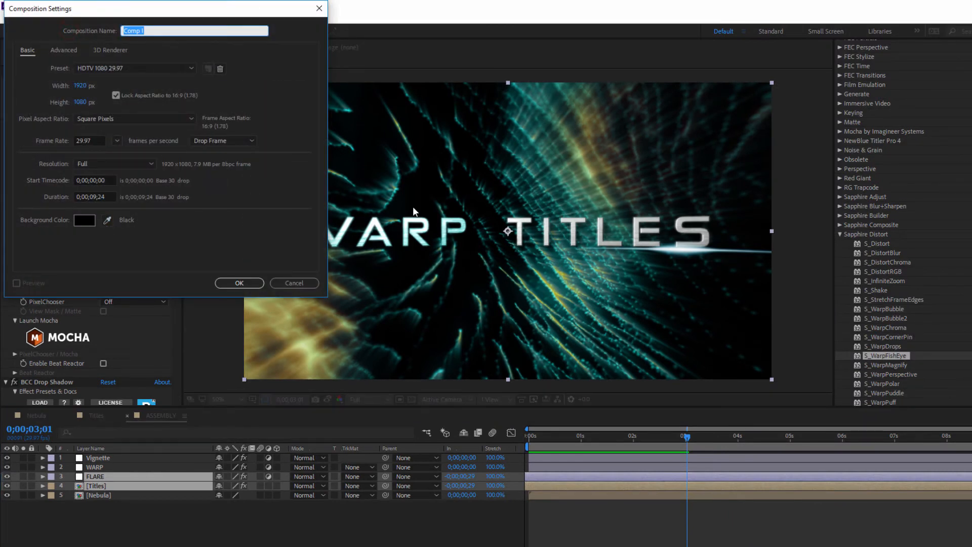
key(Return)
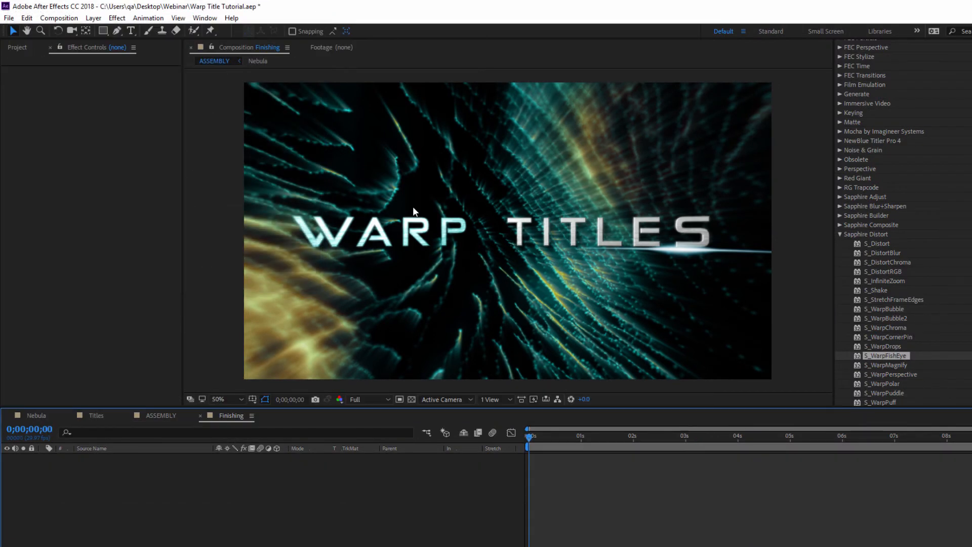
drag(33, 146, 192, 500)
- Add a black solid layer named Grunge above ASSEMBLY in the Finishing composition
right_click(130, 491)
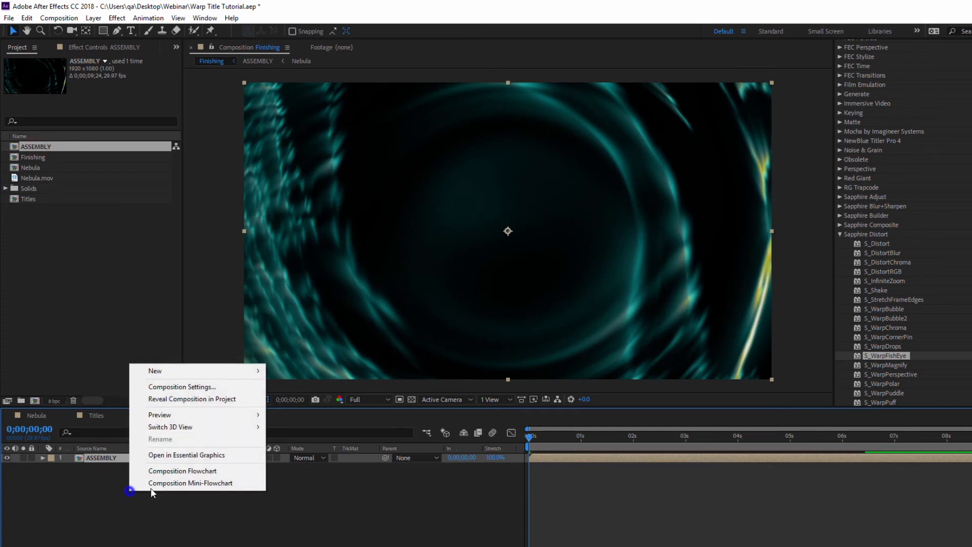
mouse_move(153, 371)
click(320, 398)
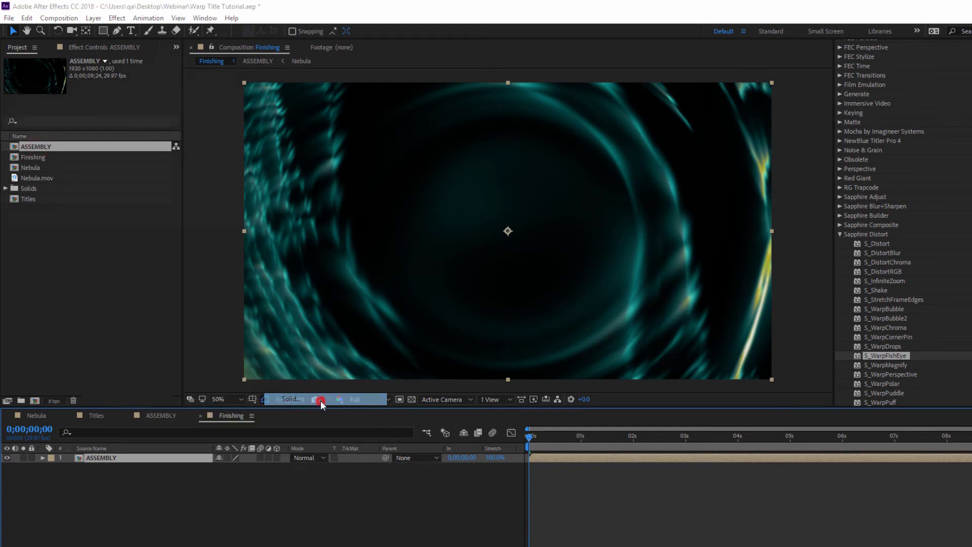
text(Grunge)
key(Return)
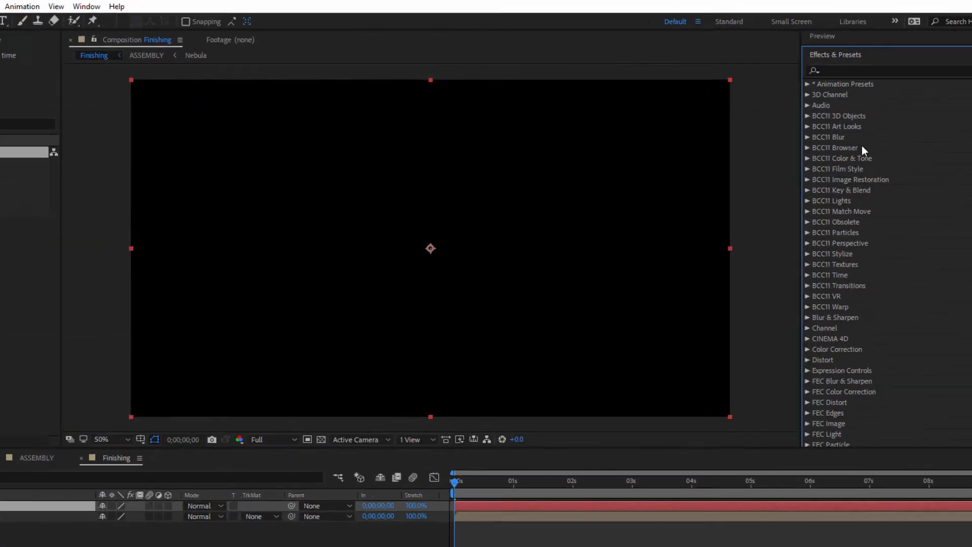
- Apply the BCC Grunge effect from BCC11 Stylize to the Grunge solid
click(504, 421)
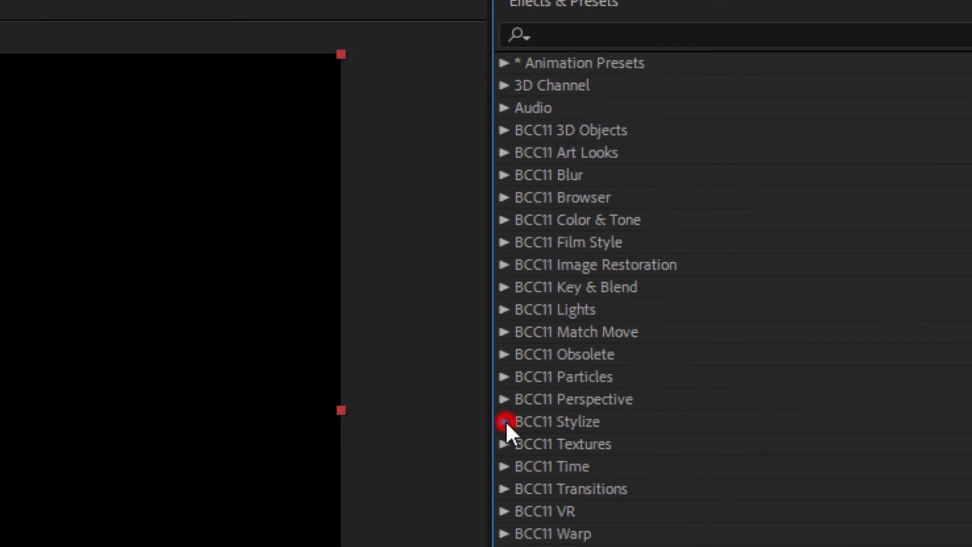
click(627, 361)
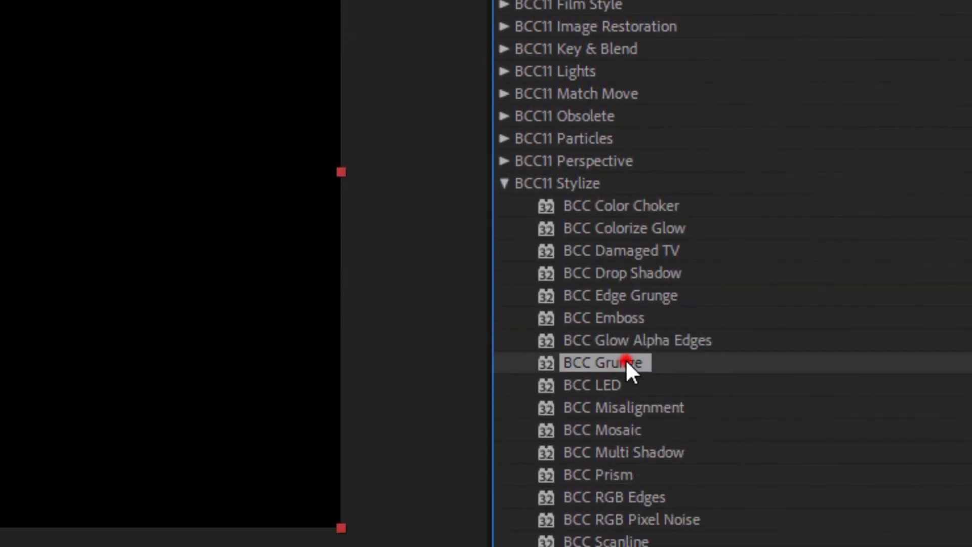
double_click(627, 361)
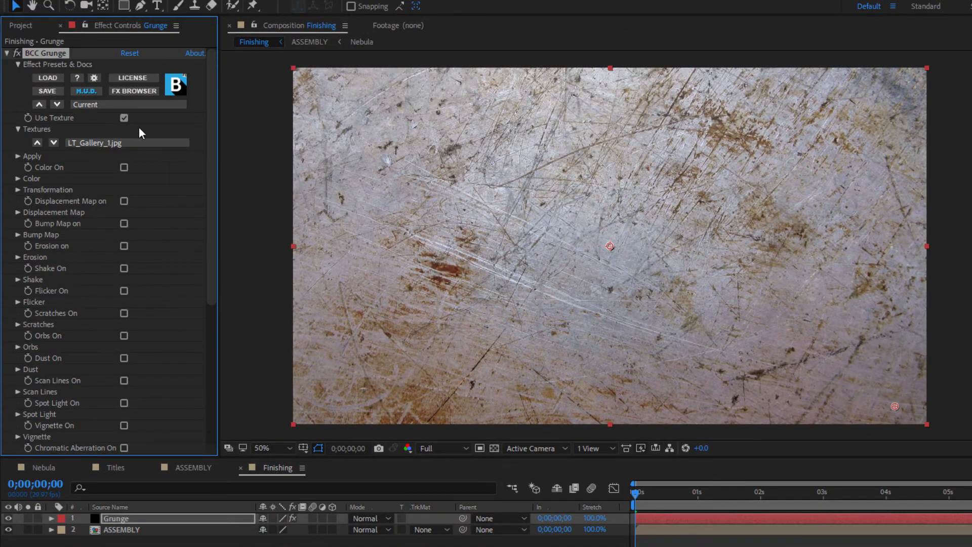
- Load the GrungyInkSplats preset for the BCC Grunge effect and move the Grunge layer below ASSEMBLY
click(128, 104)
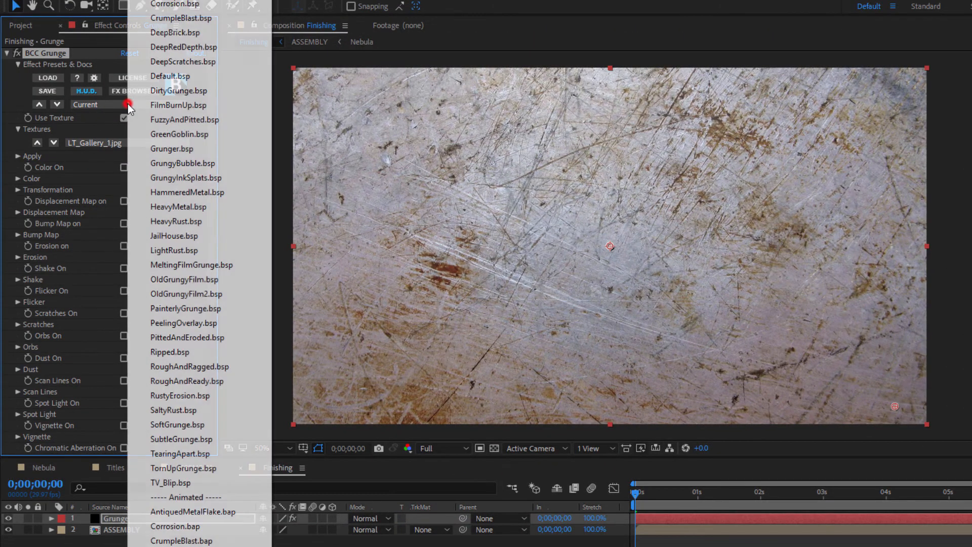
click(204, 176)
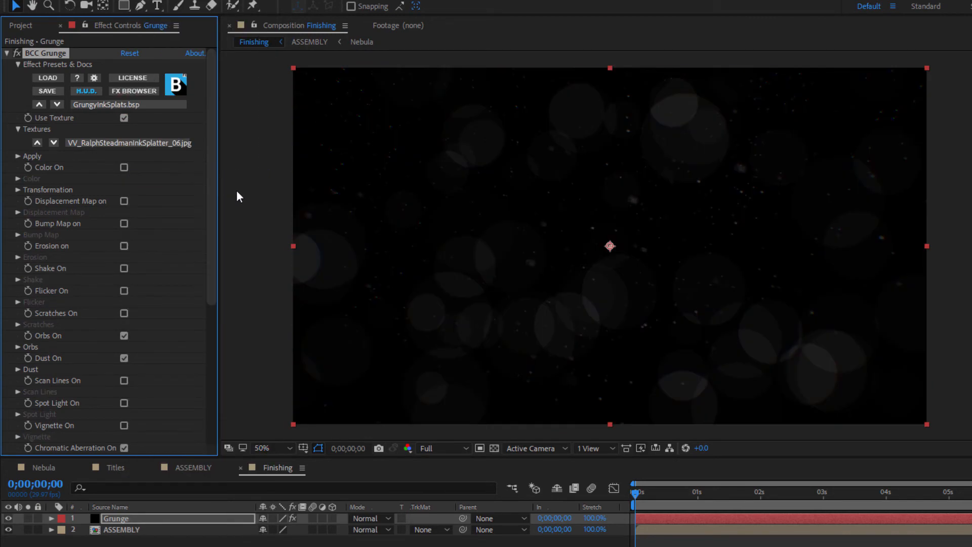
drag(139, 520, 136, 535)
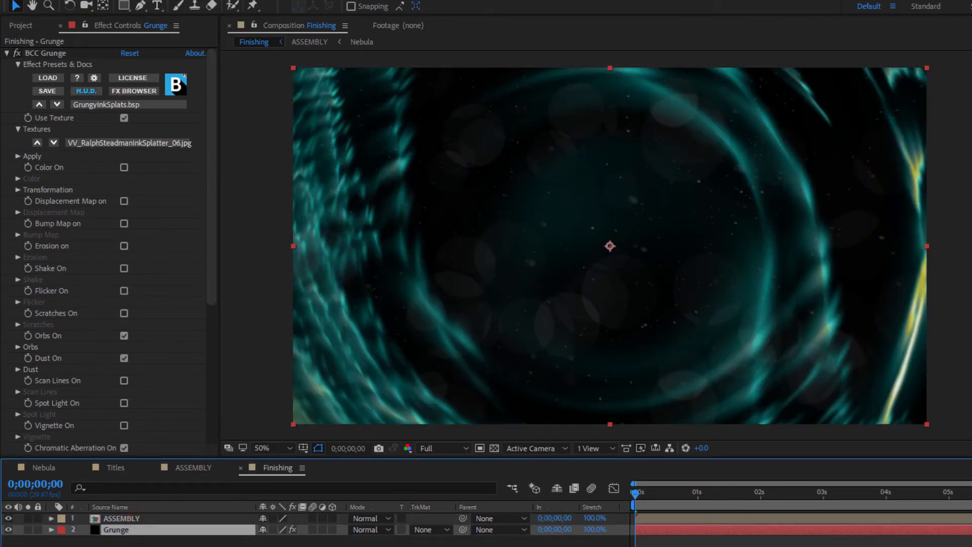
- Add an adjustment layer named Scanlines between the ASSEMBLY and Grunge layers
right_click(130, 539)
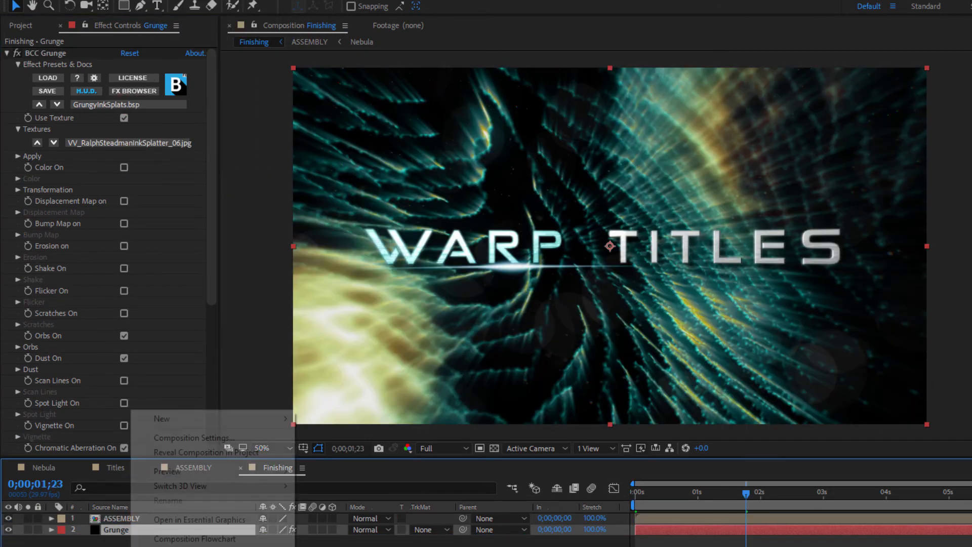
click(170, 419)
click(334, 525)
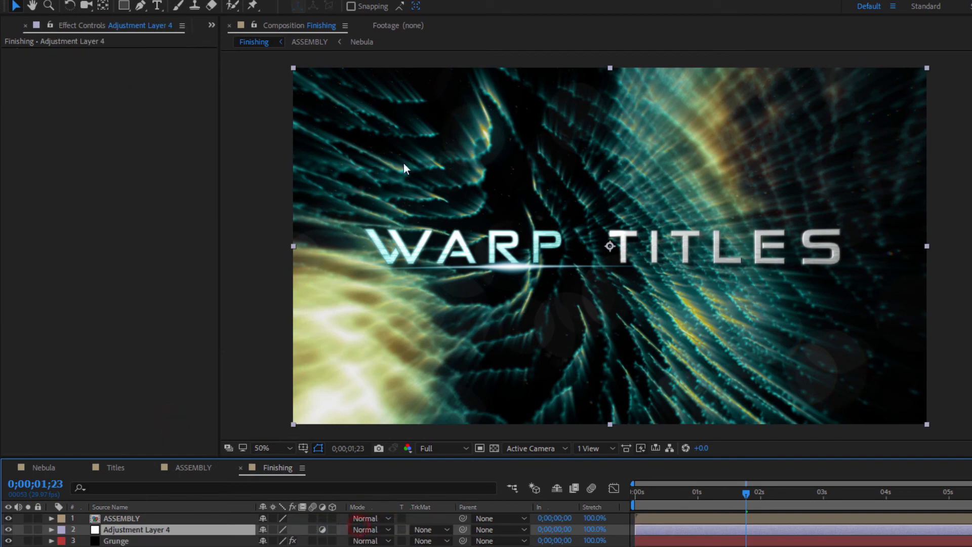
key(Return)
text(Scanlines)
key(Return)
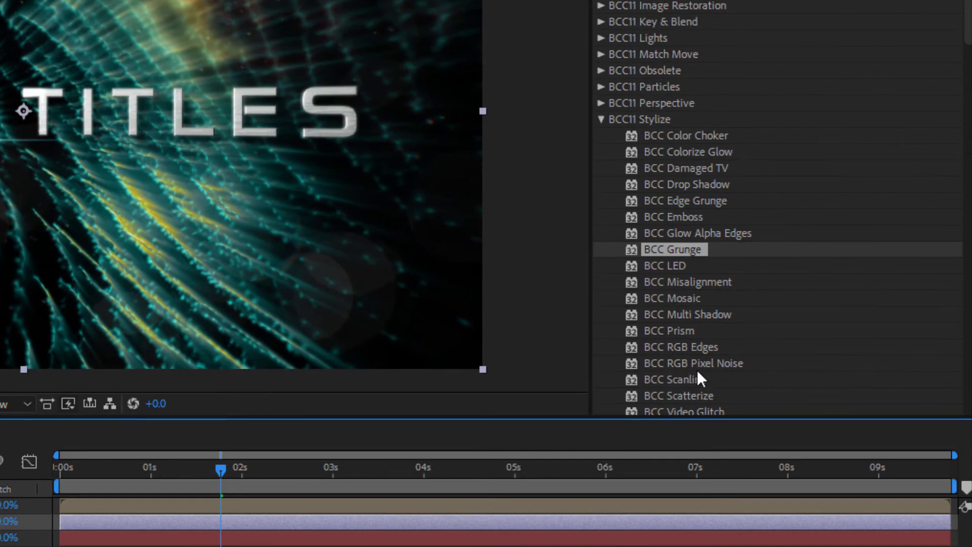
- Apply the BCC Scanline effect from BCC11 Stylize to the Scanlines layer and set its Size to 2
click(691, 379)
double_click(691, 381)
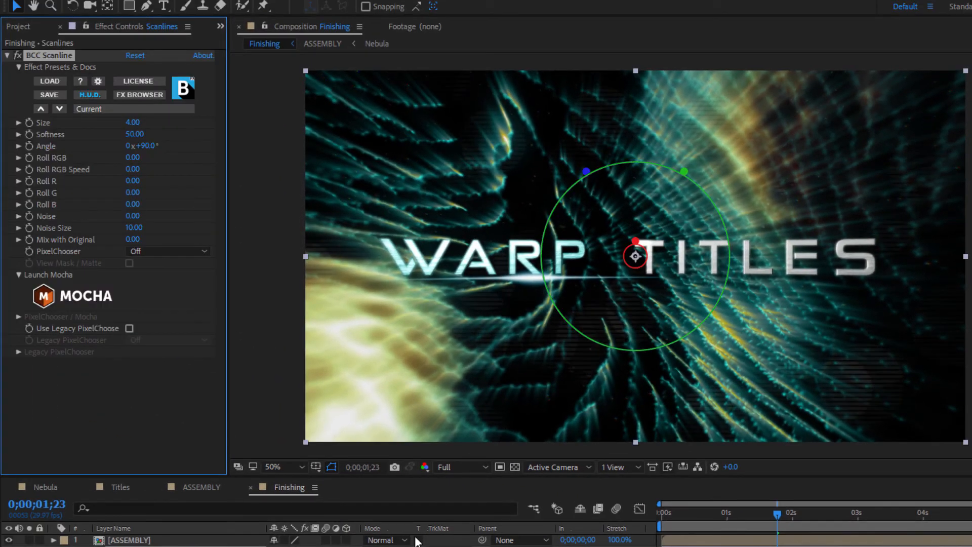
key(slash)
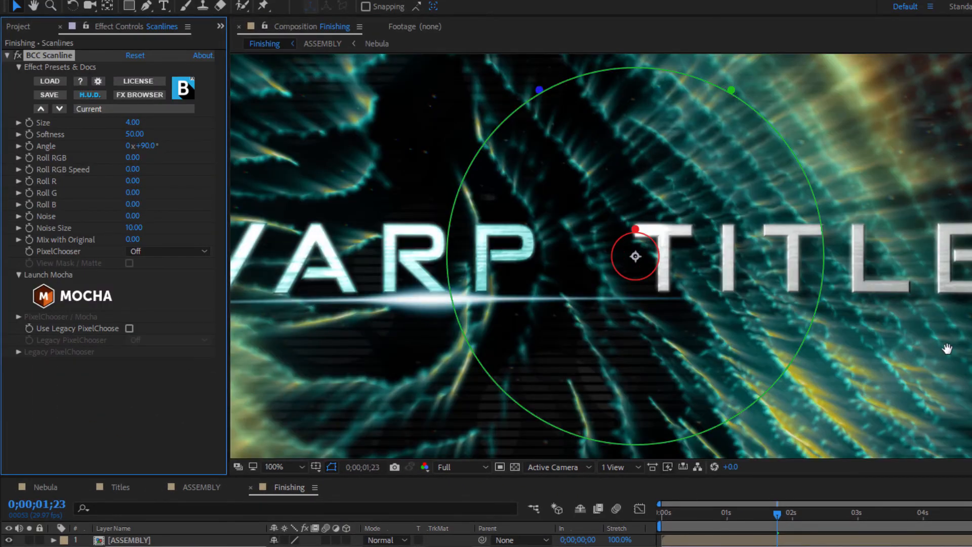
drag(946, 348, 694, 159)
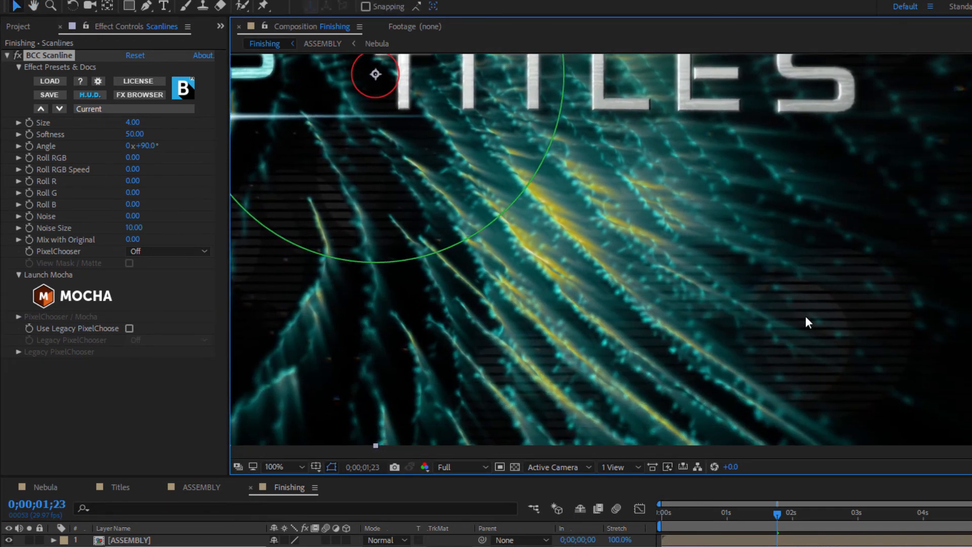
click(133, 122)
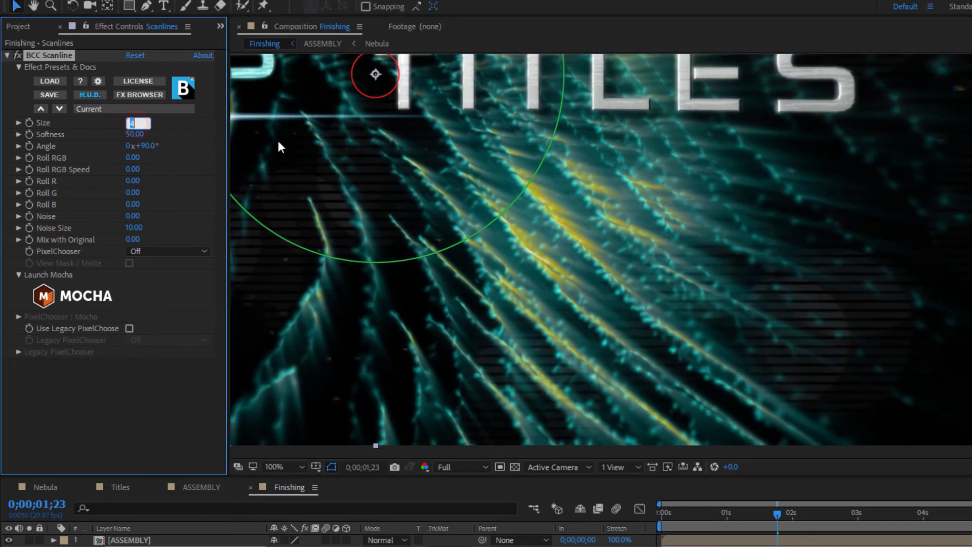
text(2)
key(Return)
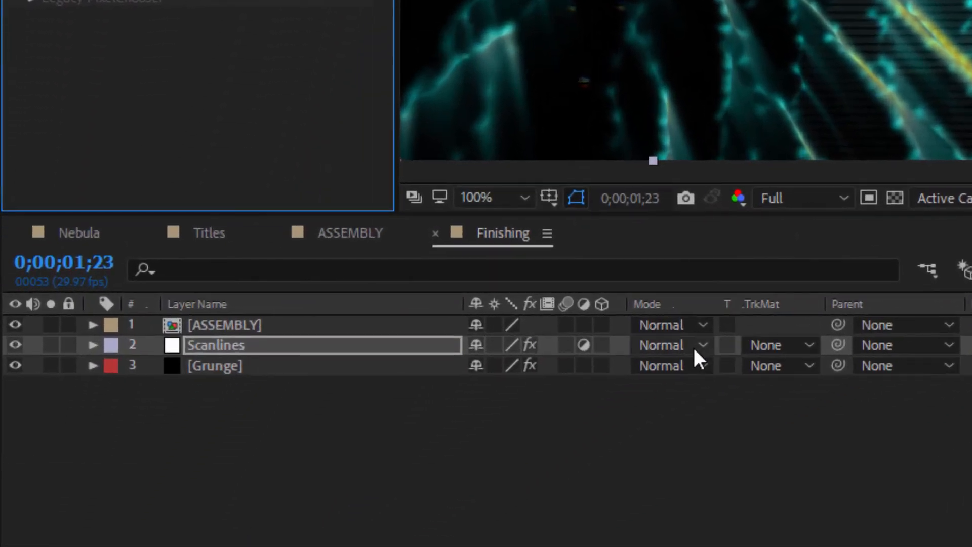
- Set the Scanlines layer's blending mode to Add and make the Scanlines and Grunge layers start at 0;00;00;23
click(398, 546)
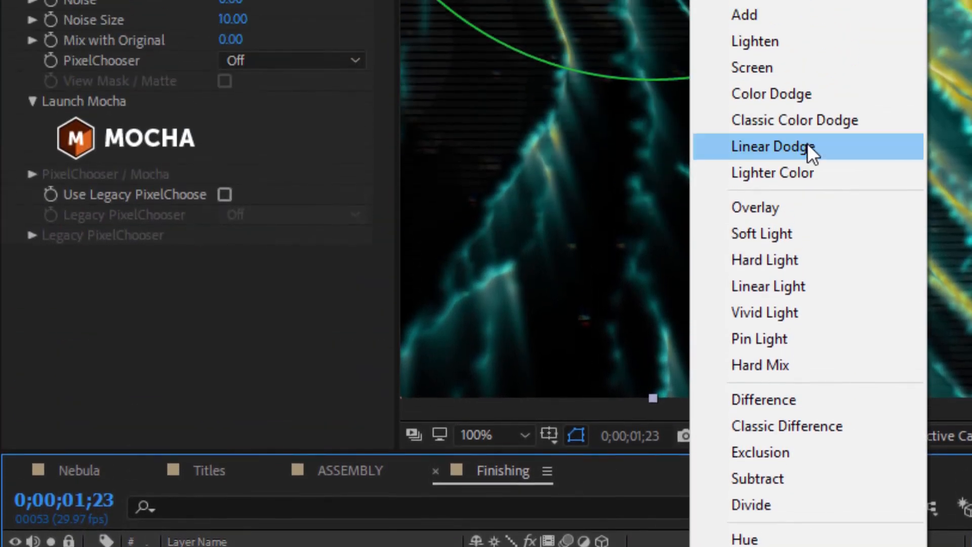
click(757, 14)
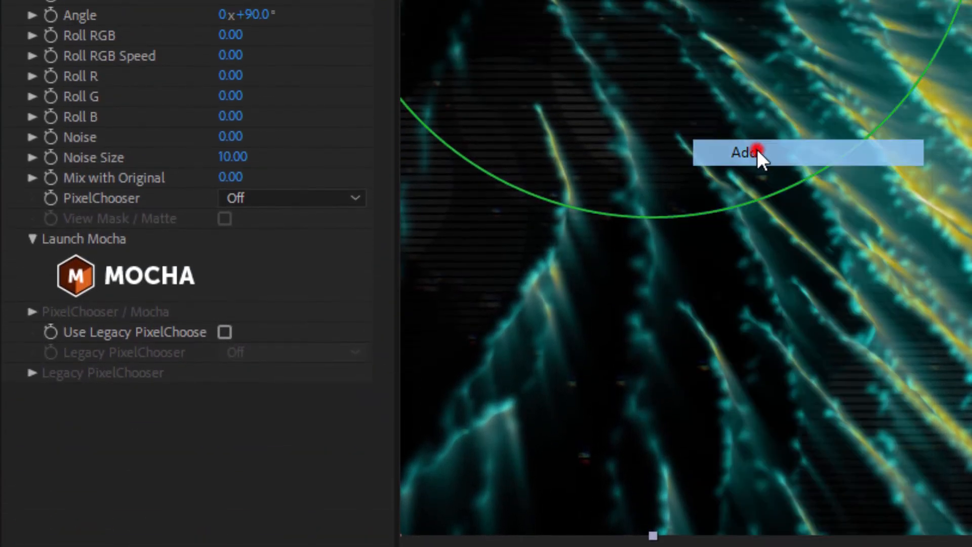
drag(563, 420, 583, 420)
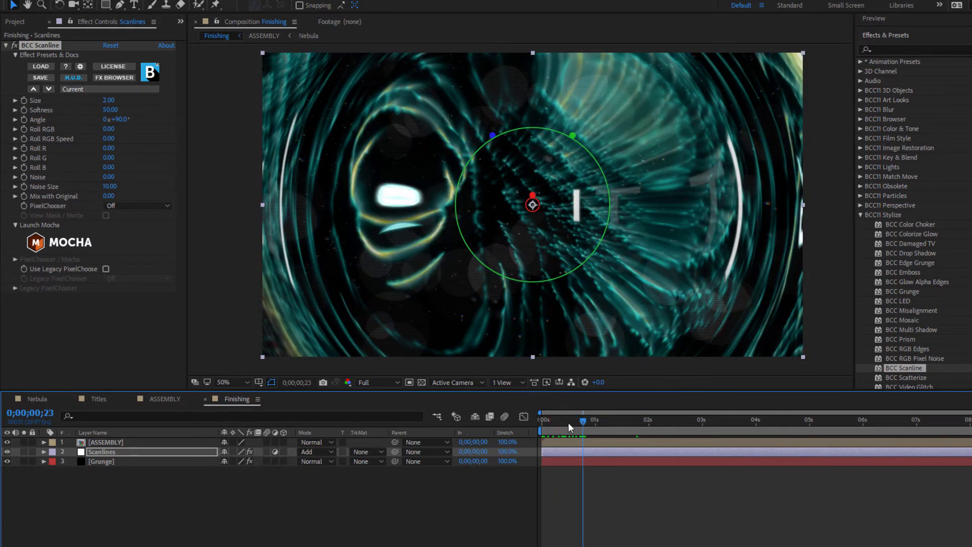
drag(541, 452, 583, 465)
- Keyframe the Grunge layer's Opacity from 0% at 0;00;00;23 to 100% at 0;00;00;25
key(t)
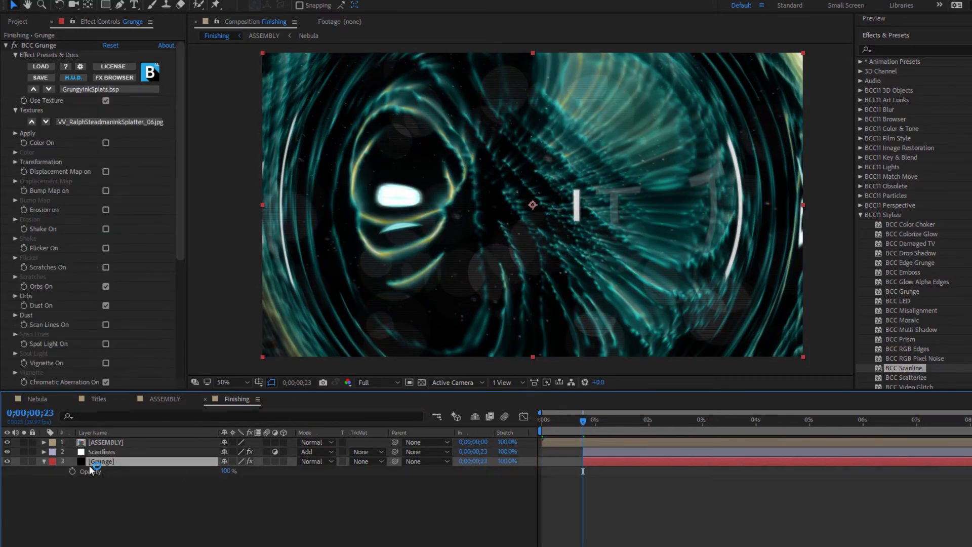
key(alt+shift+t)
drag(211, 474, 124, 478)
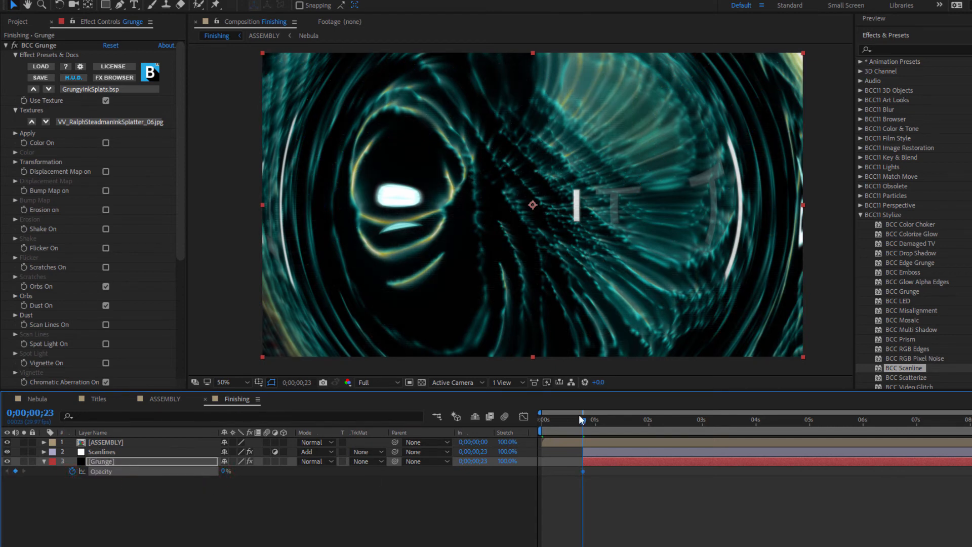
drag(582, 419, 586, 418)
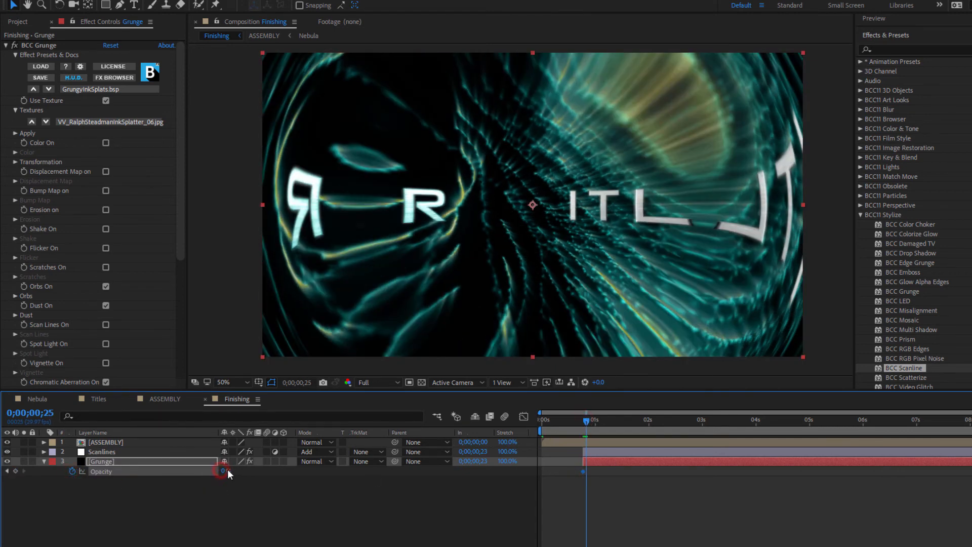
drag(227, 469, 594, 480)
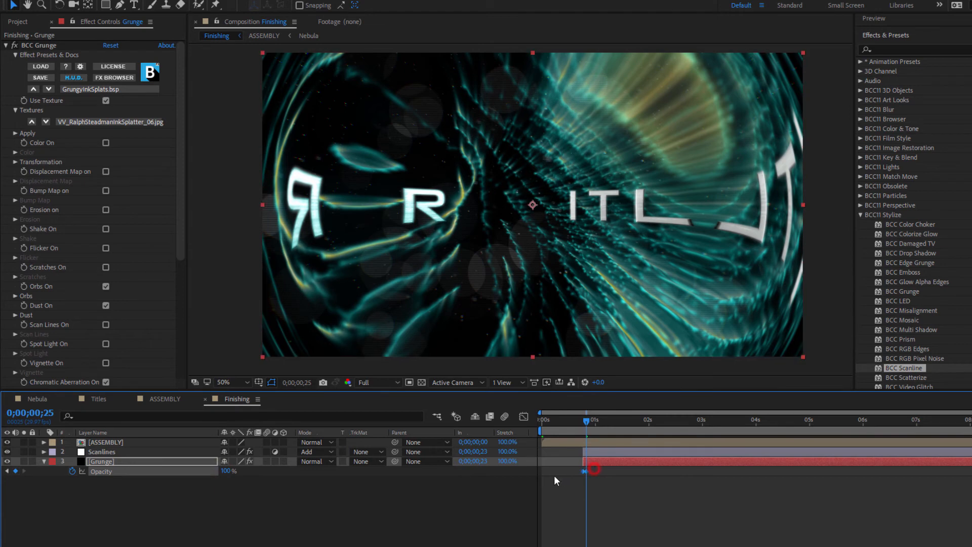
- Give the Scanlines layer the same Opacity fade-in keyframes as Grunge, starting at 0;00;00;23, and preview the animation
click(607, 452)
click(584, 422)
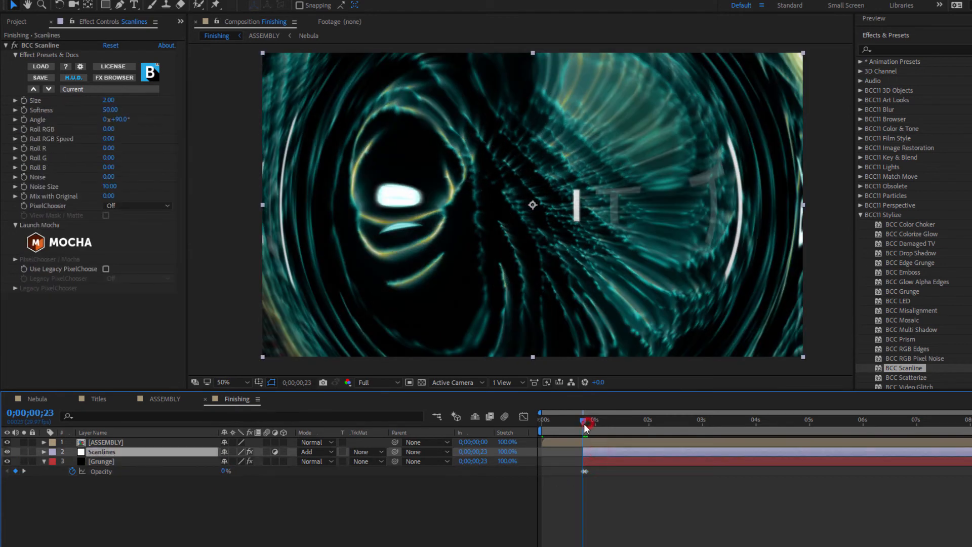
click(596, 452)
key(alt+shift+t)
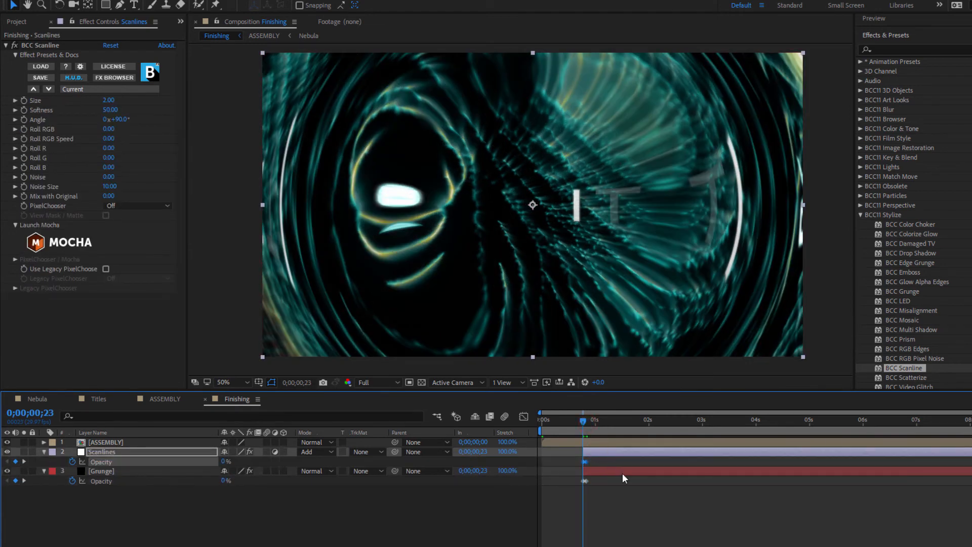
drag(582, 420, 518, 418)
key(space)
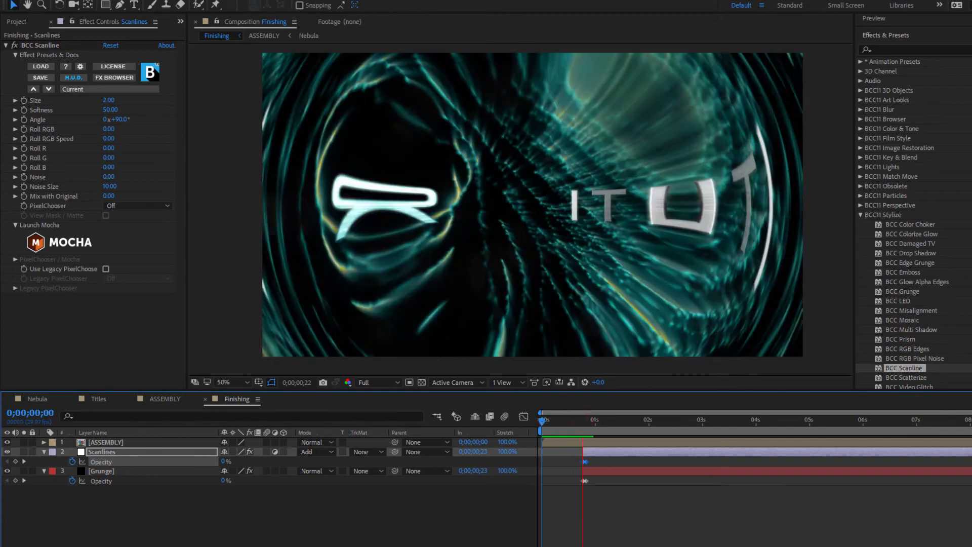
- Add an adjustment layer named Glitch at the top of the Finishing composition
right_click(154, 521)
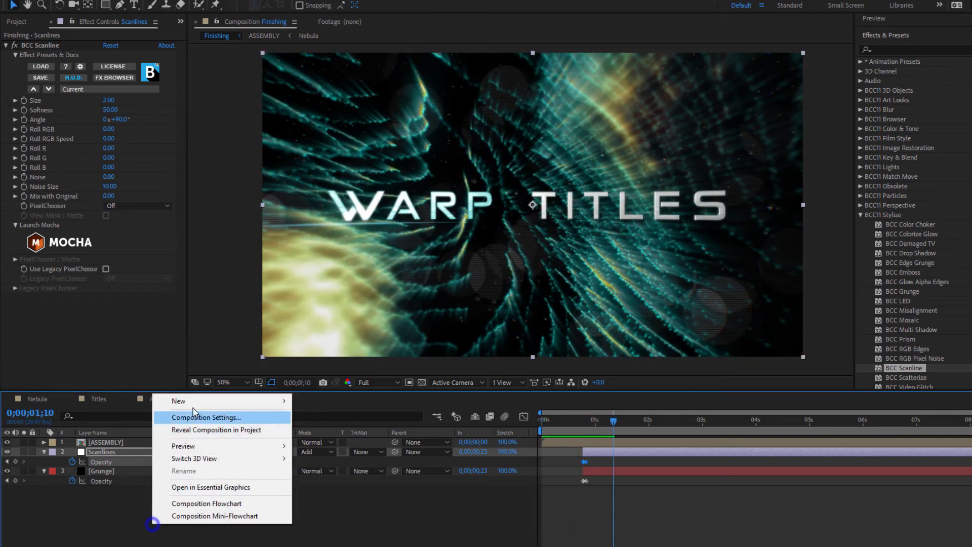
click(187, 396)
click(326, 495)
key(Return)
text(Glitch)
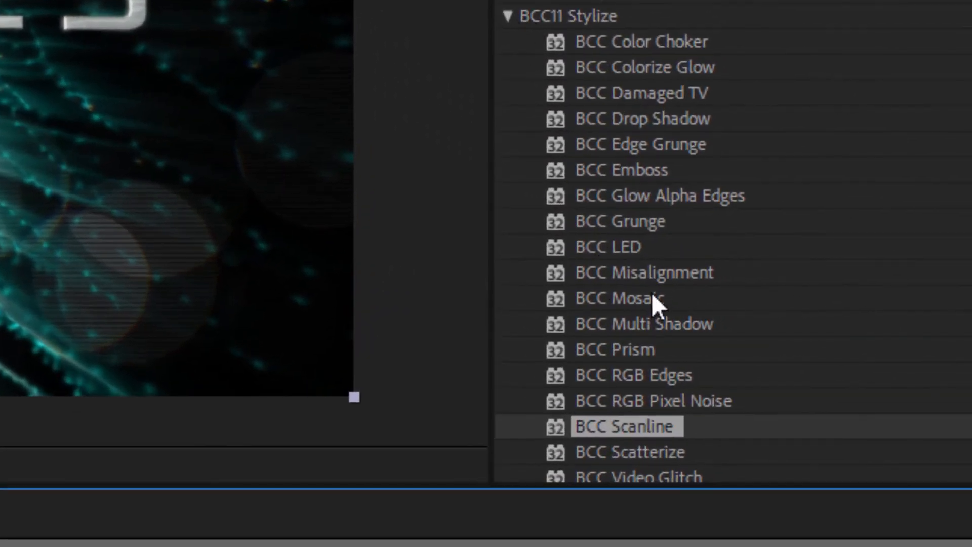
- Apply the BCC Video Glitch effect from BCC11 Stylize to the Glitch layer
scroll(653, 298, down, 3)
click(653, 278)
drag(951, 344, 156, 504)
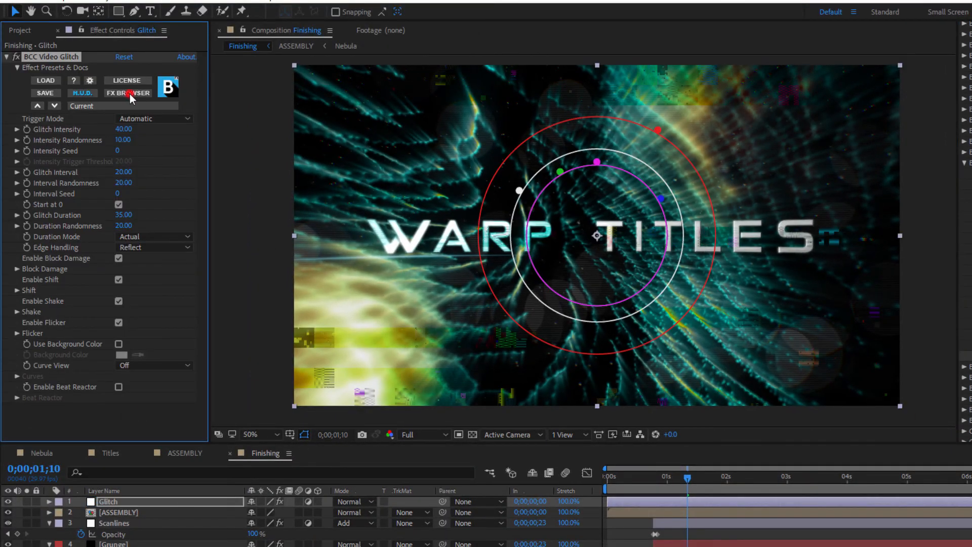
- Compare several Video Glitch presets in the FX Browser, apply PlentyOfGlitching, and preview the composition
click(130, 93)
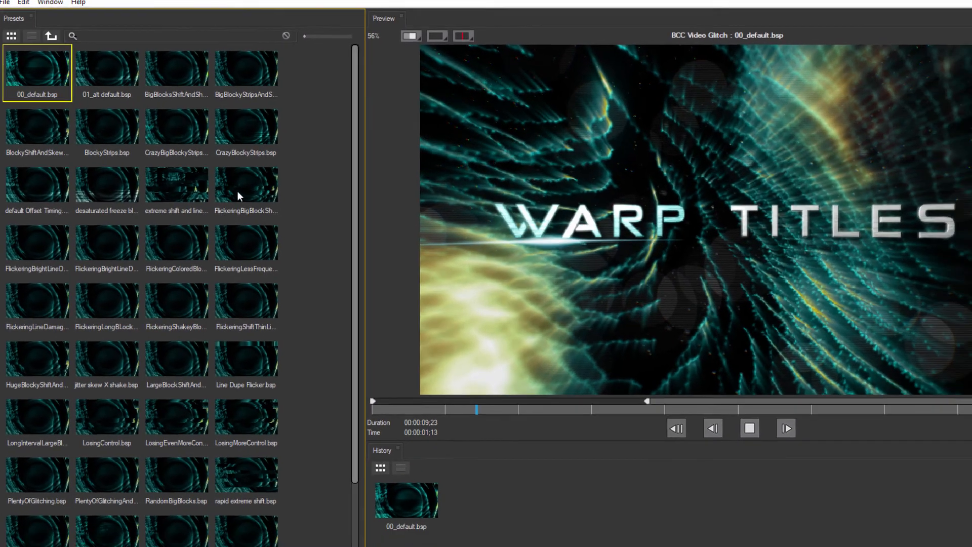
click(237, 190)
click(246, 304)
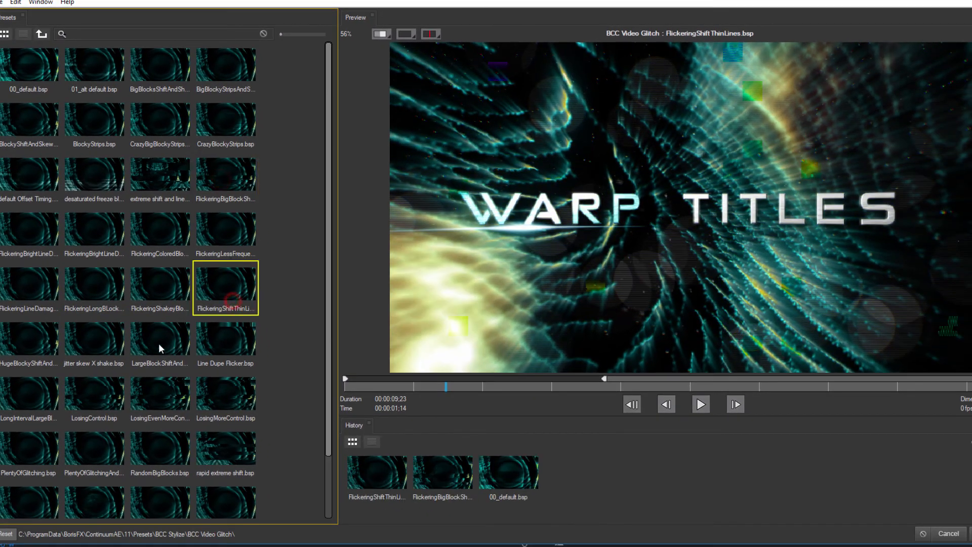
click(176, 364)
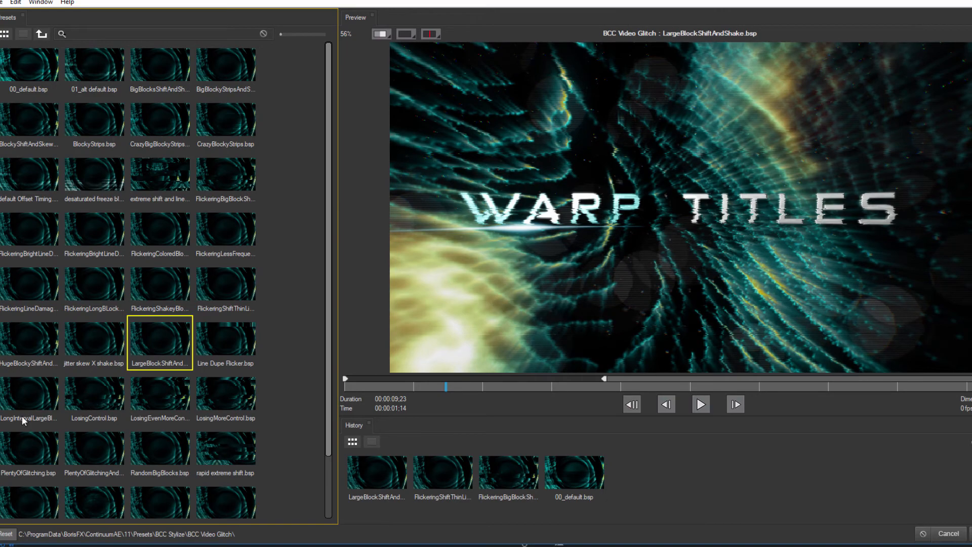
click(27, 444)
click(970, 533)
key(space)
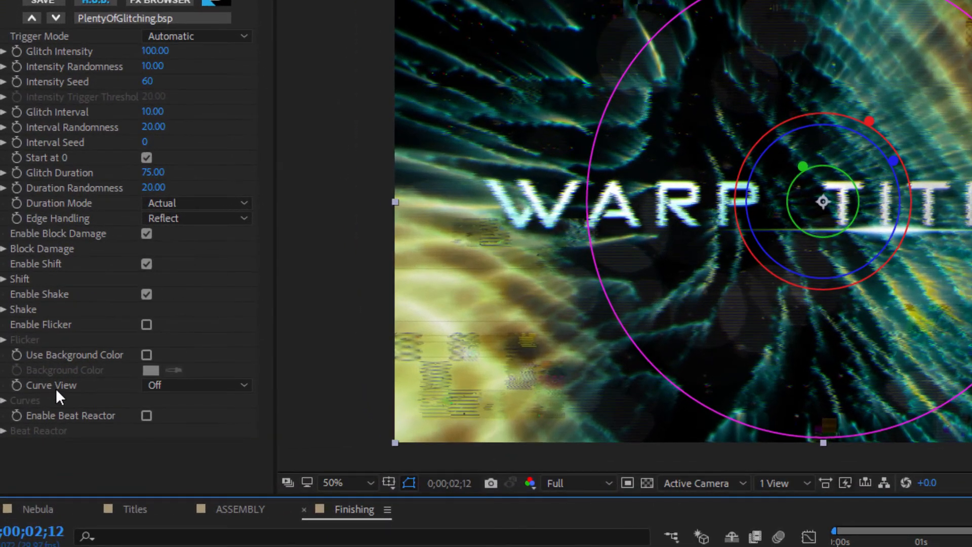
- Set the Video Glitch Curve View to Render Over Effect and go to 0;00;02;00
click(245, 385)
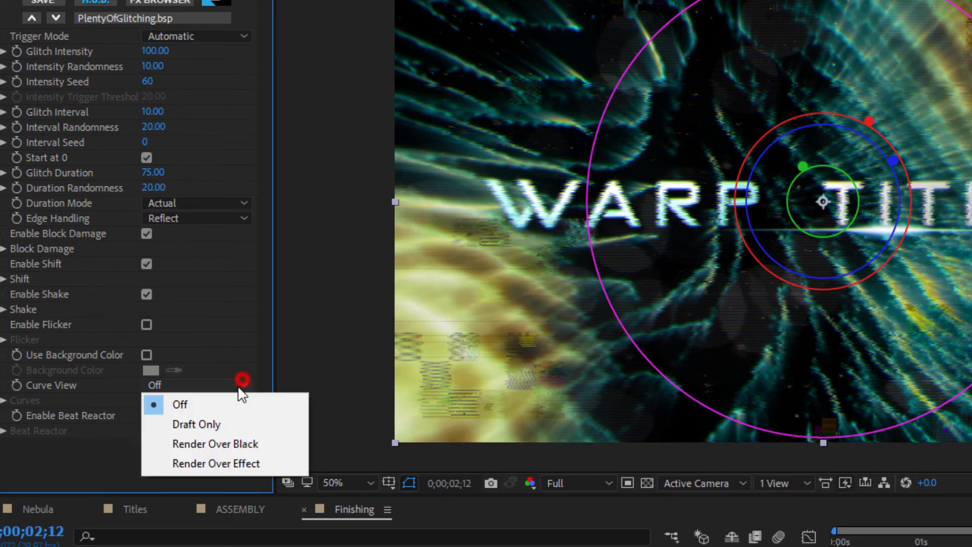
click(265, 462)
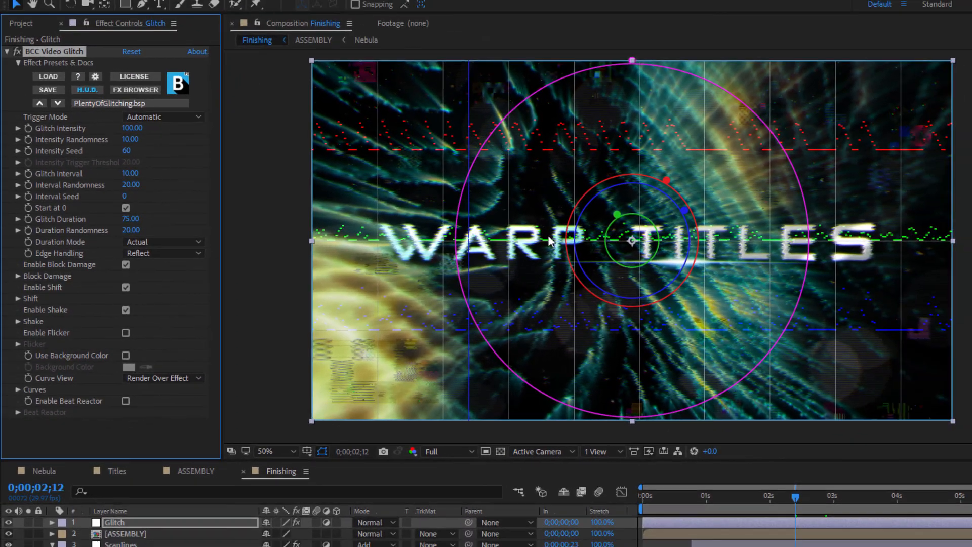
drag(796, 499, 770, 499)
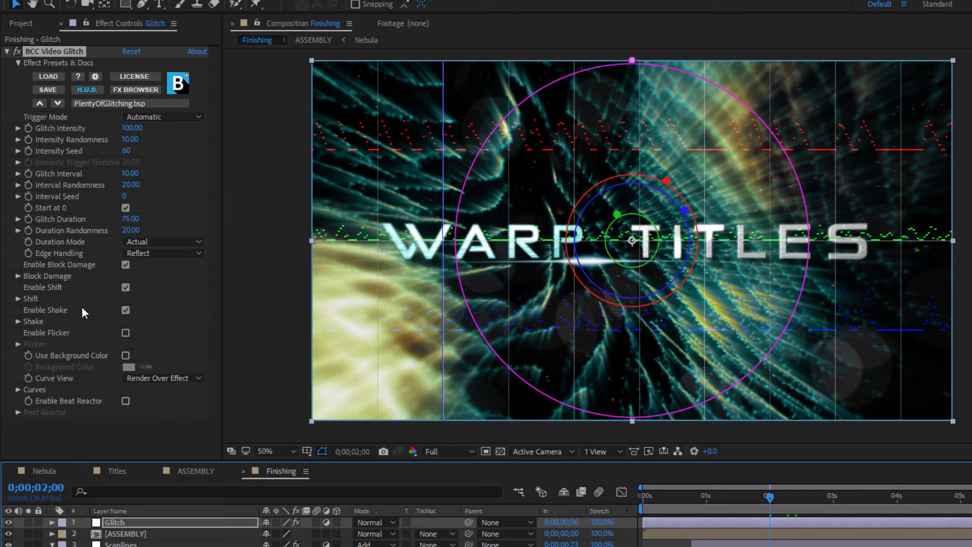
- Toggle Enable Shake off and on twice to compare the glitch curves with and without shake
click(125, 309)
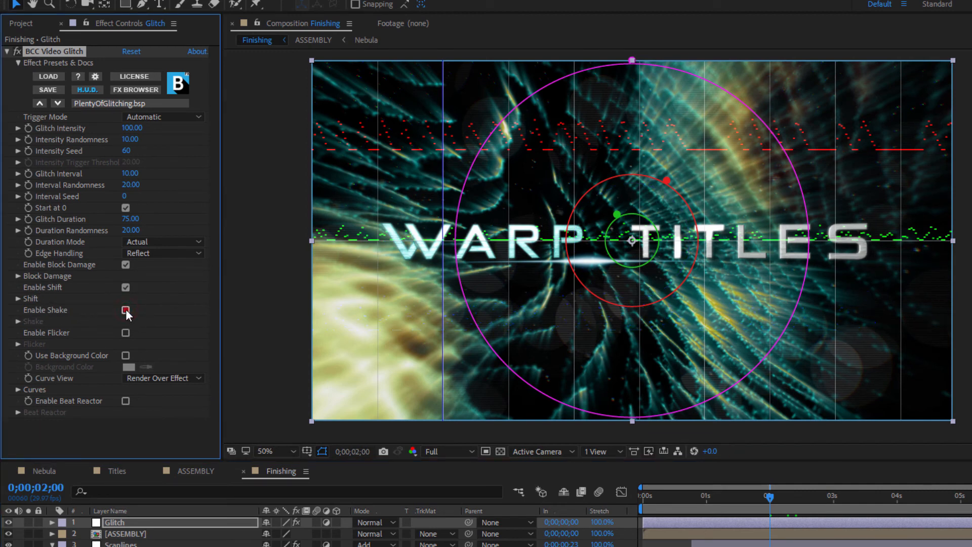
click(125, 310)
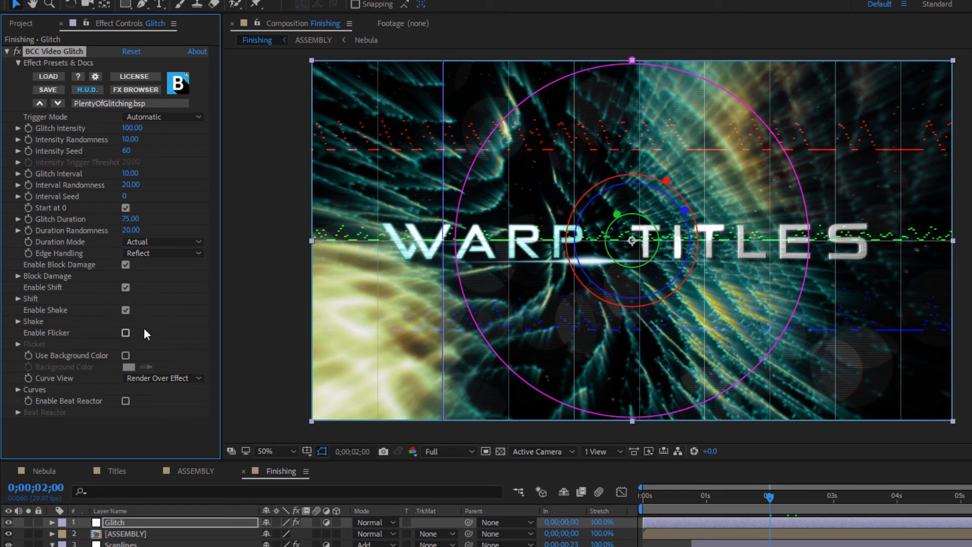
click(125, 310)
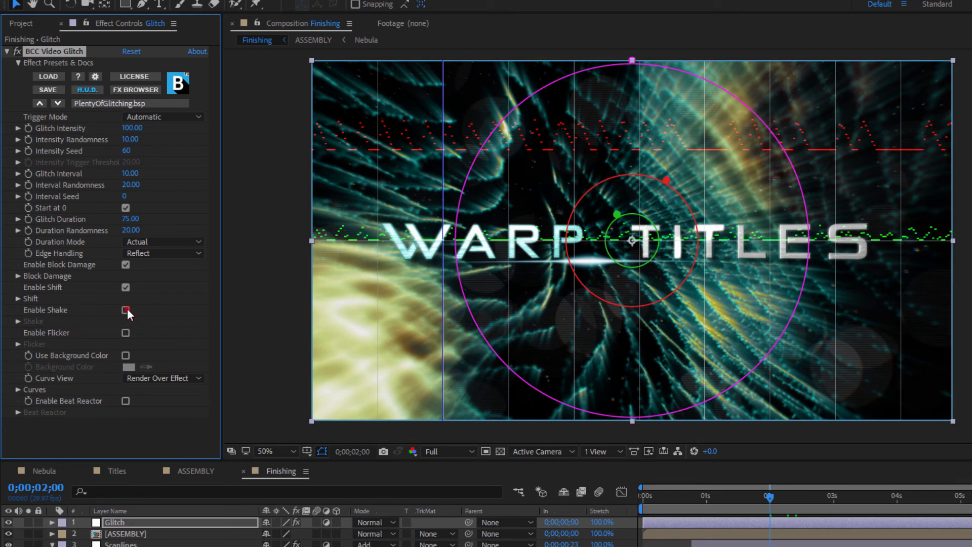
click(125, 310)
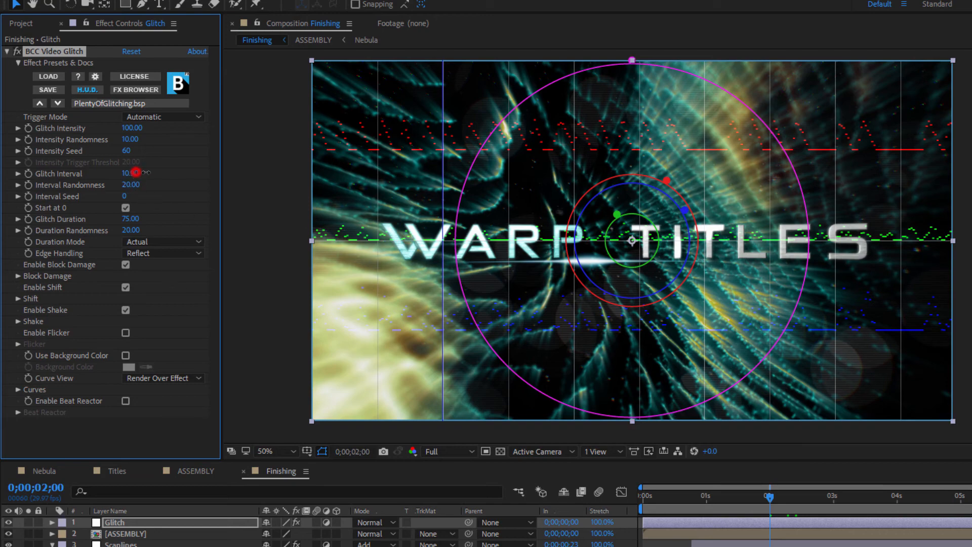
- Set the Video Glitch's Glitch Interval to 25.80 and its Interval Randomness to 100
drag(136, 173, 230, 169)
drag(136, 188, 201, 187)
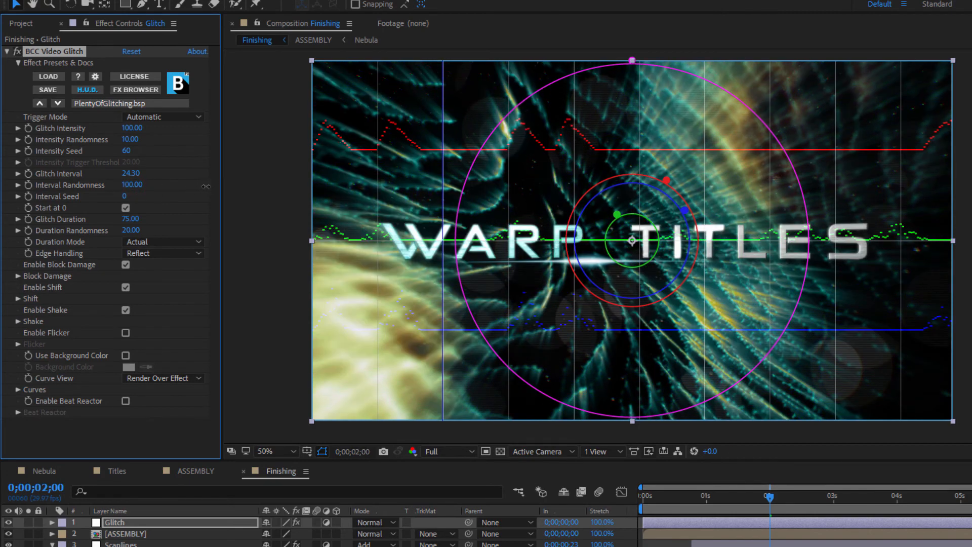
drag(145, 173, 150, 175)
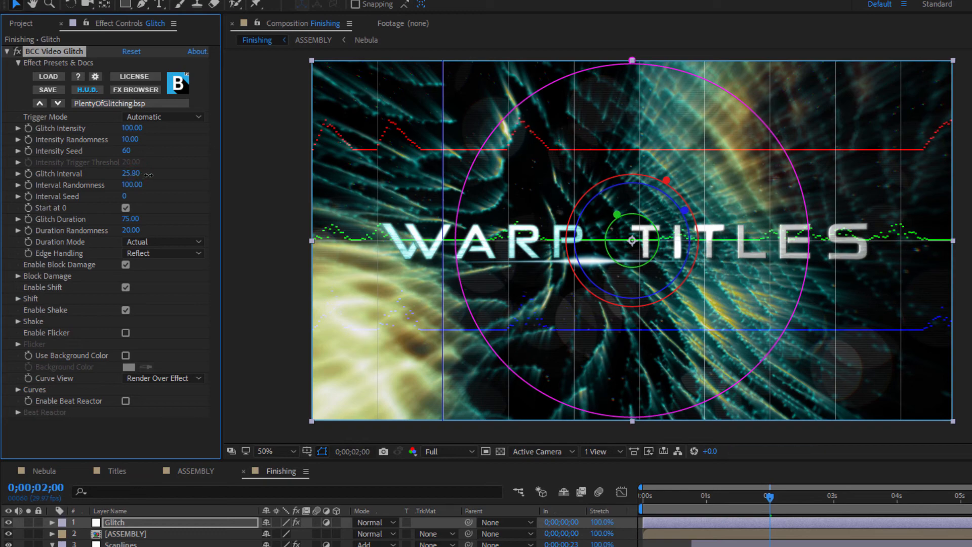
- Keyframe the Glitch Intensity at 0 at 0;00;00;22 and at 100 at 0;00;00;28
click(690, 498)
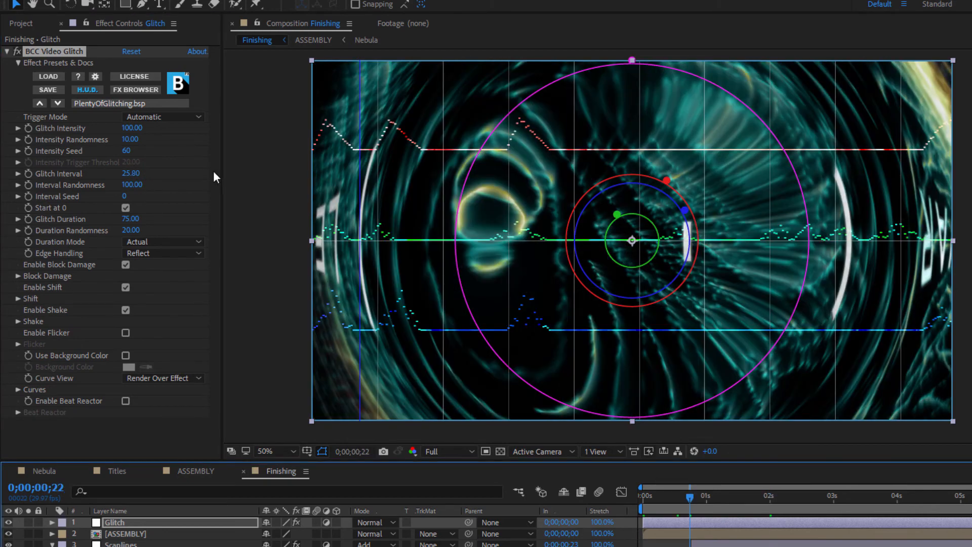
click(31, 128)
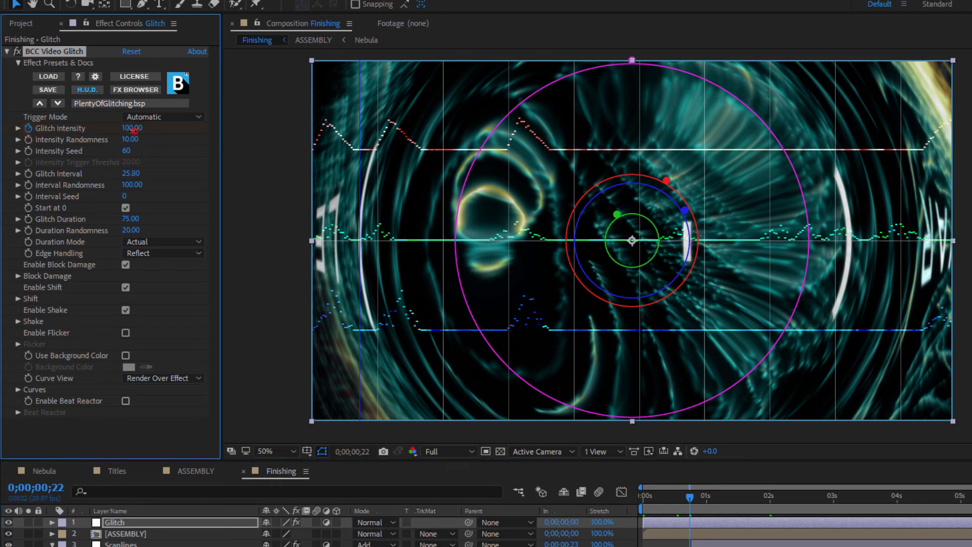
drag(133, 130, 42, 130)
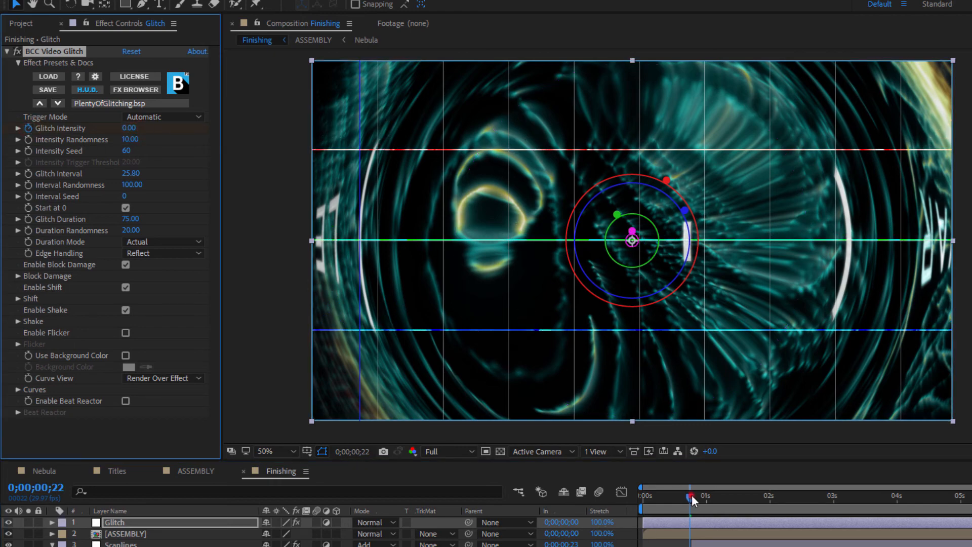
click(690, 497)
key(space)
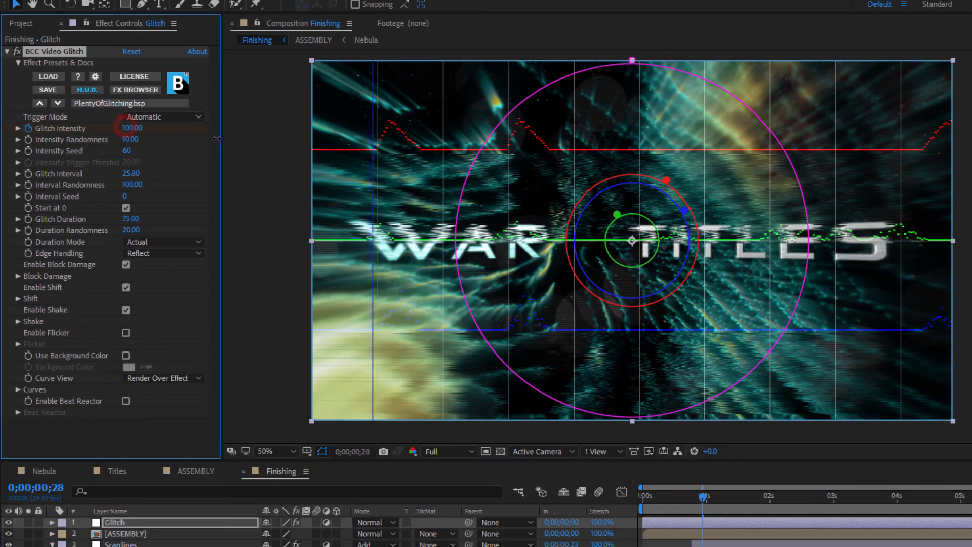
- Scrub through the glitched section of the Finishing composition and stop at 0;00;01;05
mouse_move(682, 495)
mouse_down()
mouse_move(644, 501)
mouse_move(700, 497)
mouse_up()
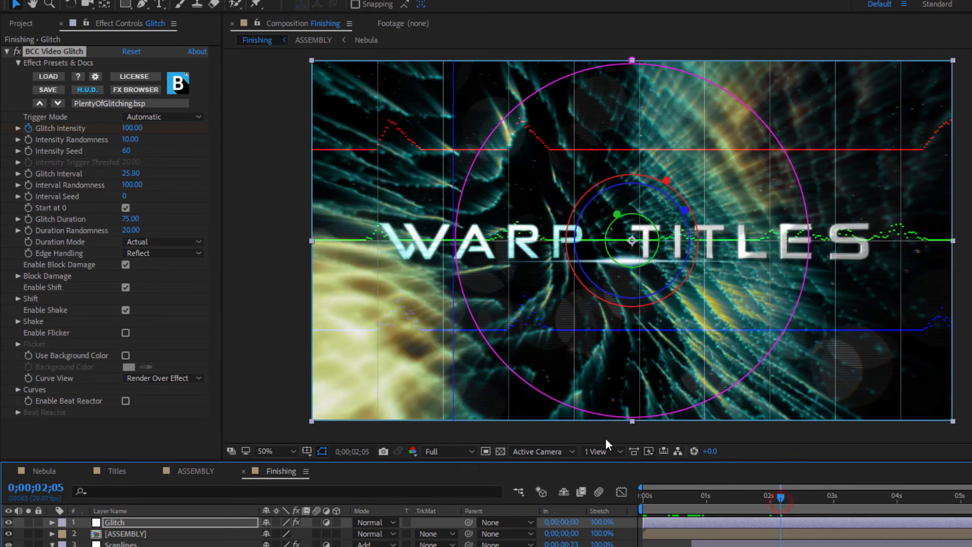
click(770, 496)
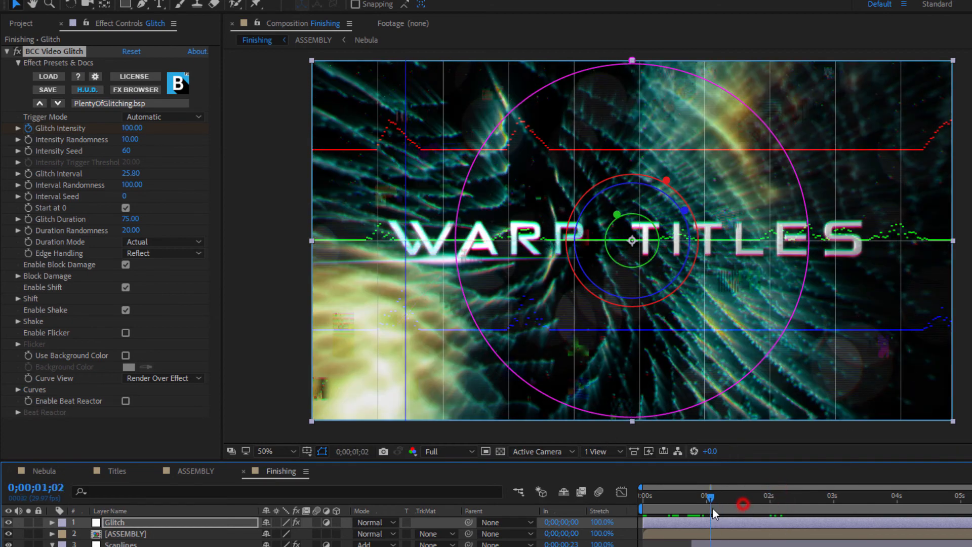
drag(712, 501, 842, 493)
drag(760, 499, 718, 510)
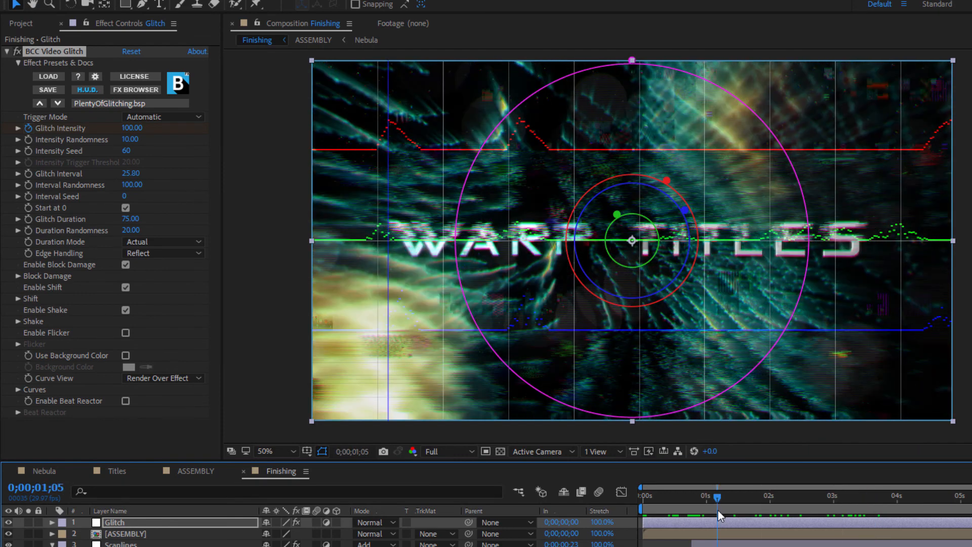
- Set Pattern Amount and Block Saturation to 0 in the Block Damage settings, checking the damaged blocks at 100% magnification
drag(415, 316, 676, 312)
scroll(627, 328, up, 1)
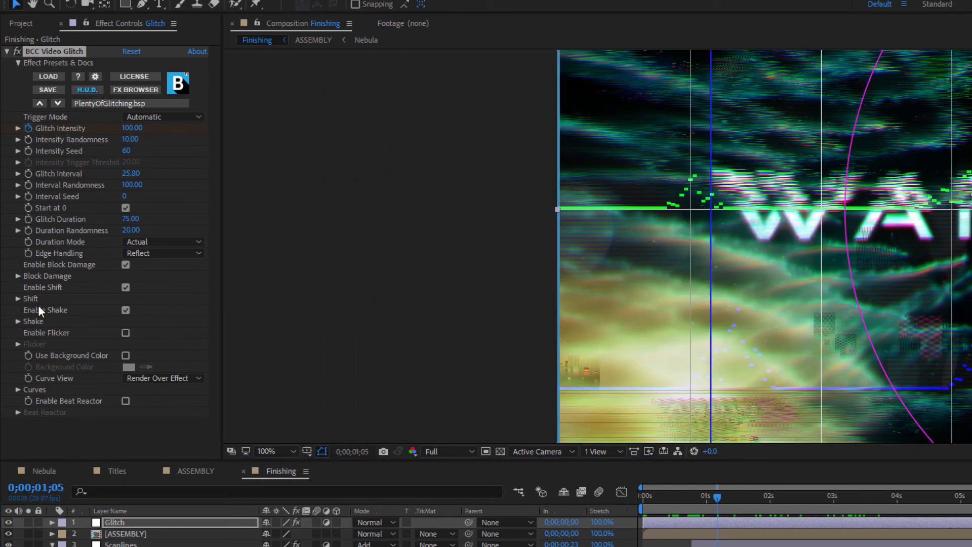
click(18, 275)
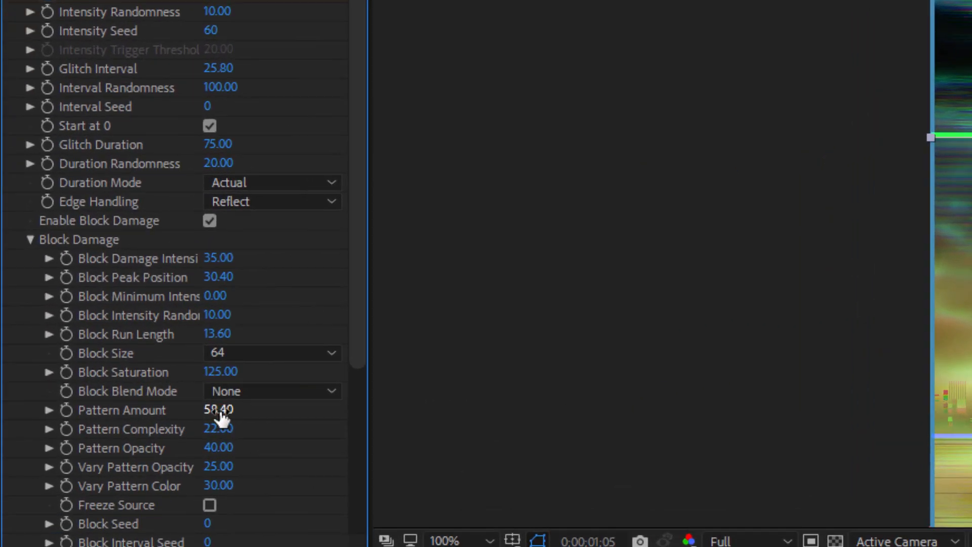
drag(131, 373, 53, 373)
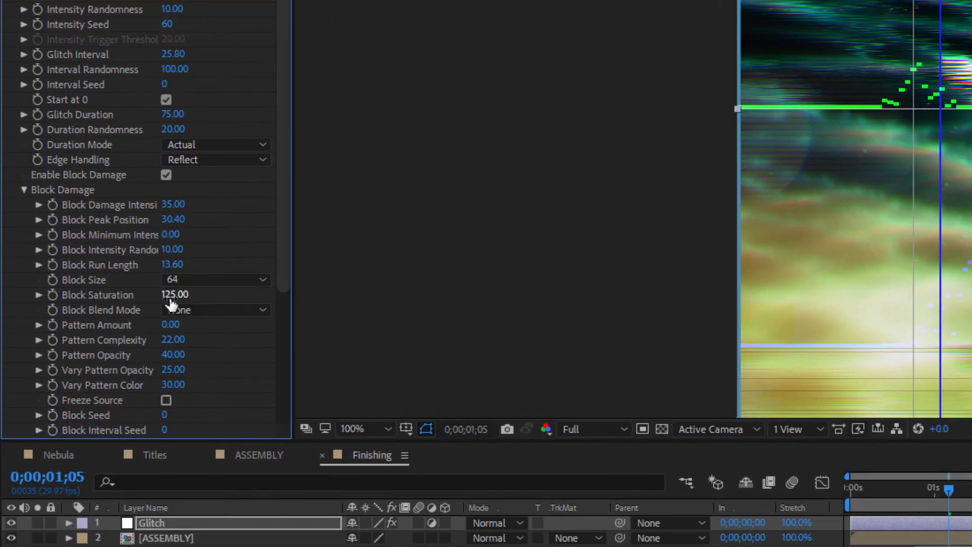
drag(216, 373, 191, 382)
drag(151, 303, 3, 299)
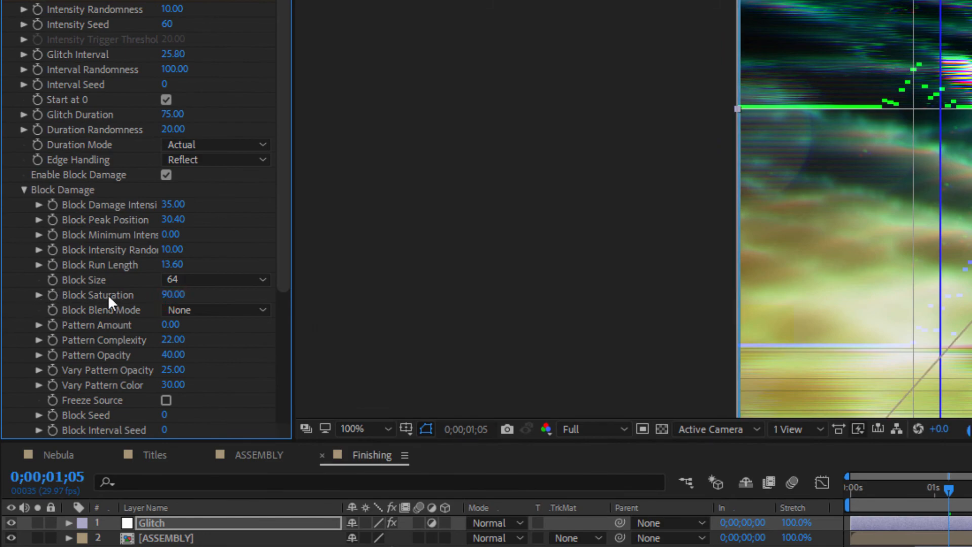
drag(181, 294, 155, 295)
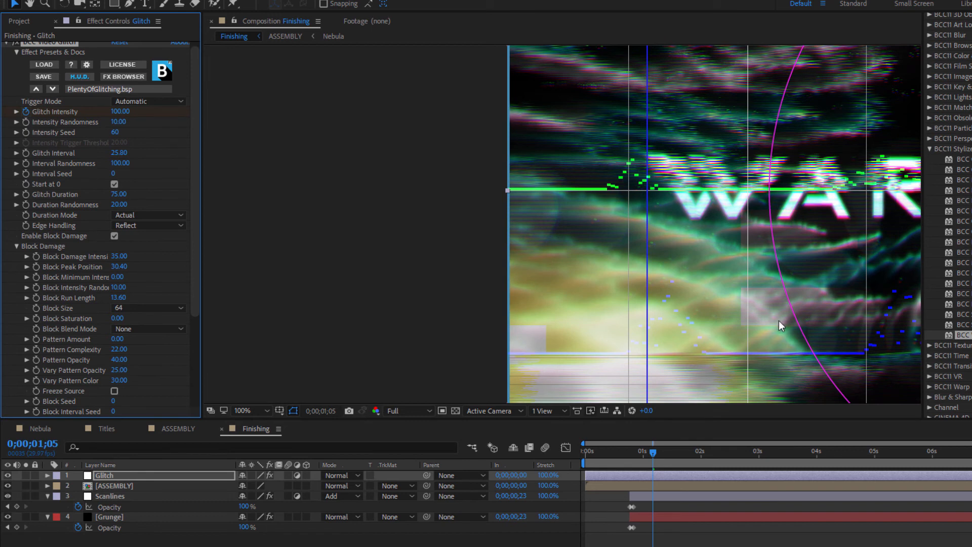
scroll(693, 237, down, 2)
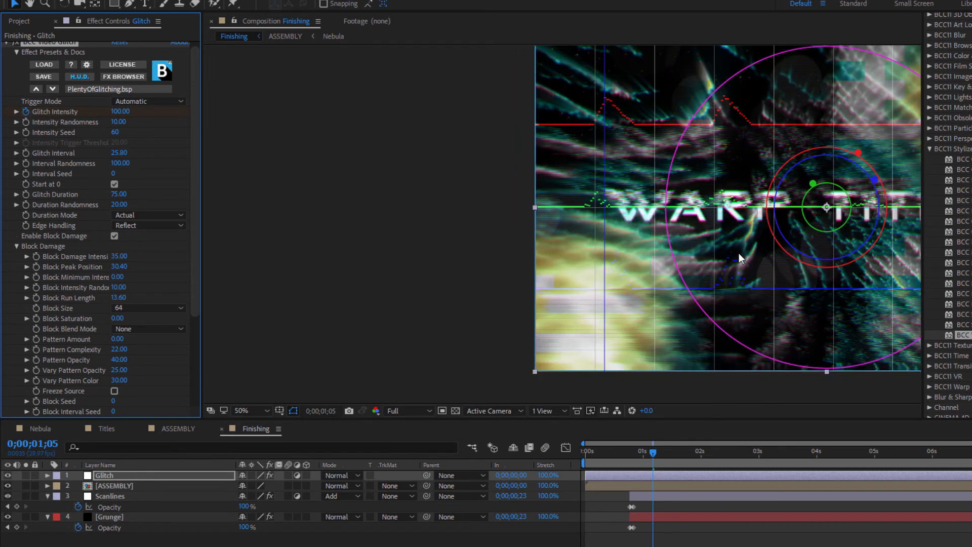
drag(813, 234, 555, 246)
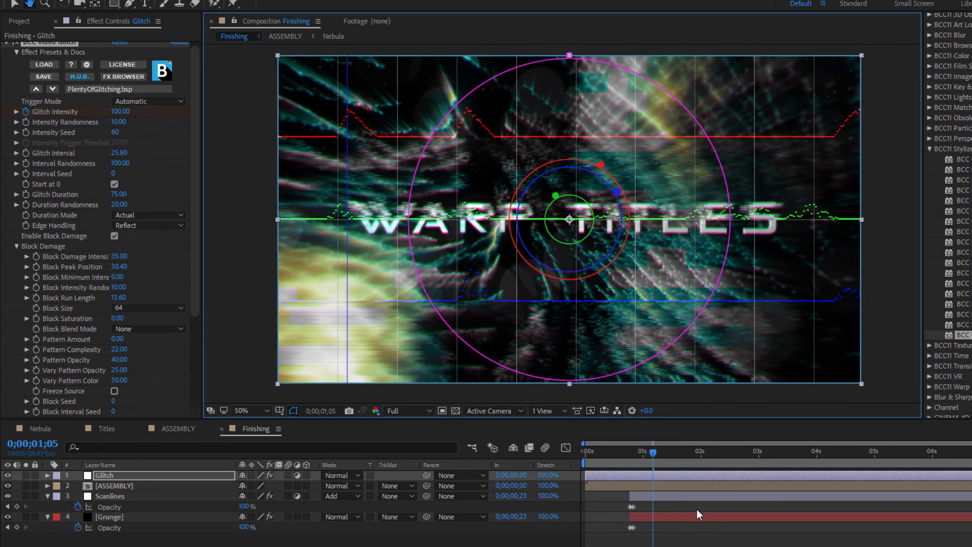
- Keyframe the Shift Group Intensity at 0;00;01;12 and set it to 0 at 0;00;01;14
drag(639, 459, 639, 463)
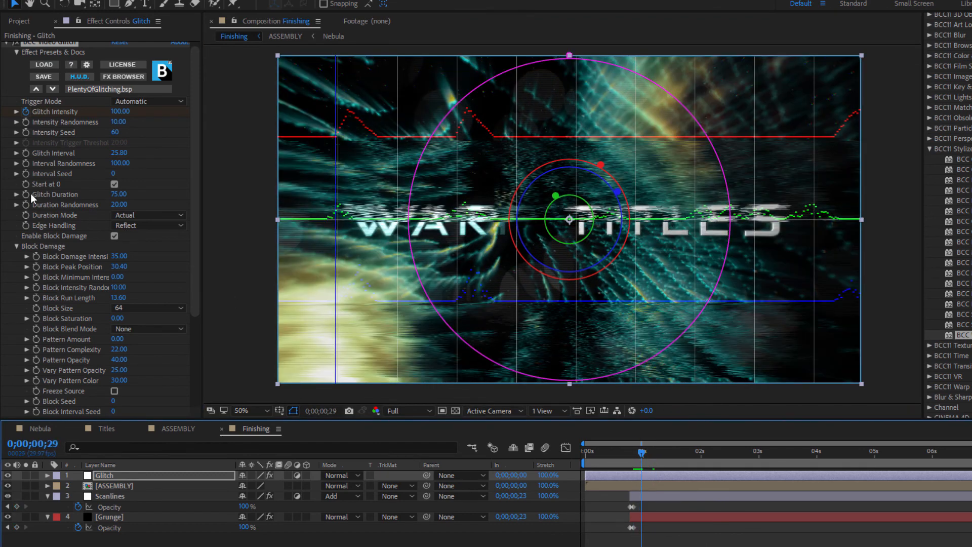
click(17, 246)
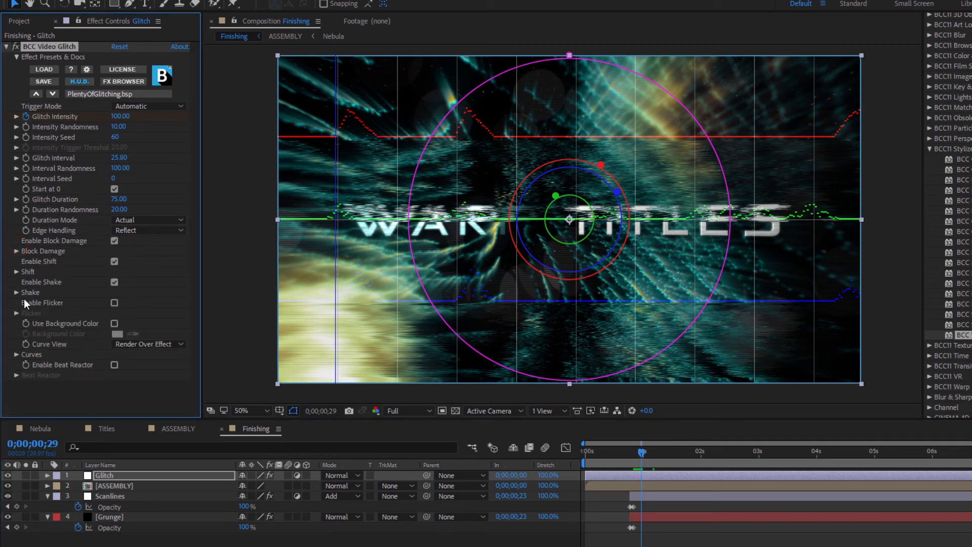
click(16, 272)
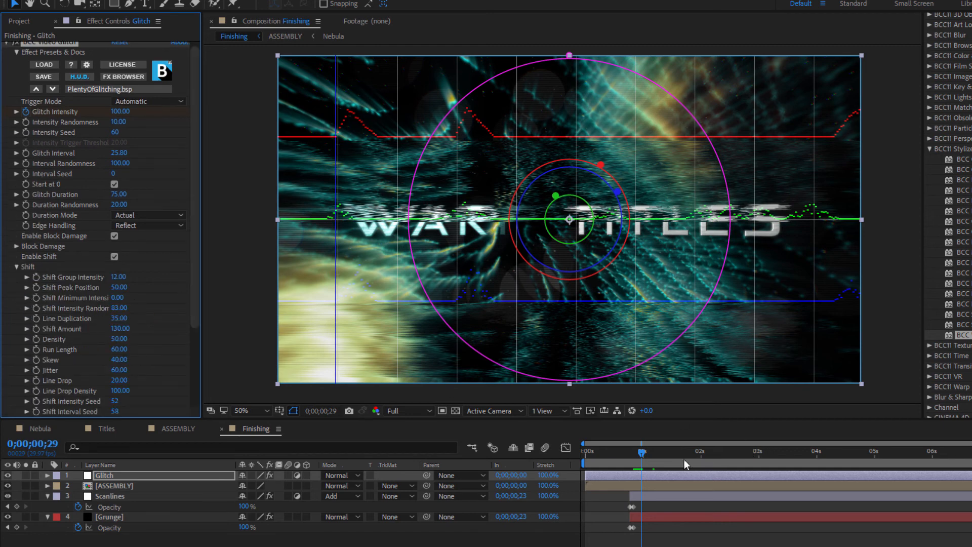
drag(643, 457, 669, 458)
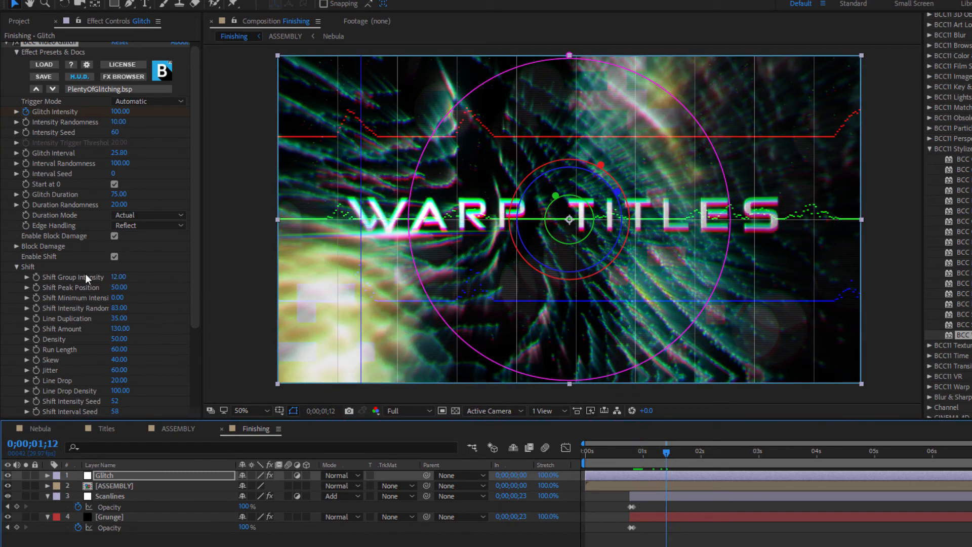
click(35, 278)
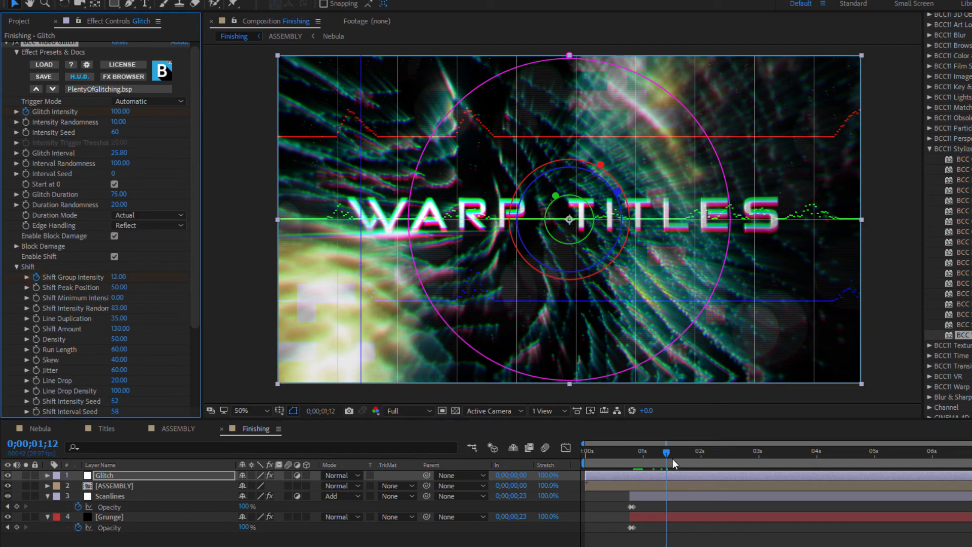
drag(665, 454, 670, 455)
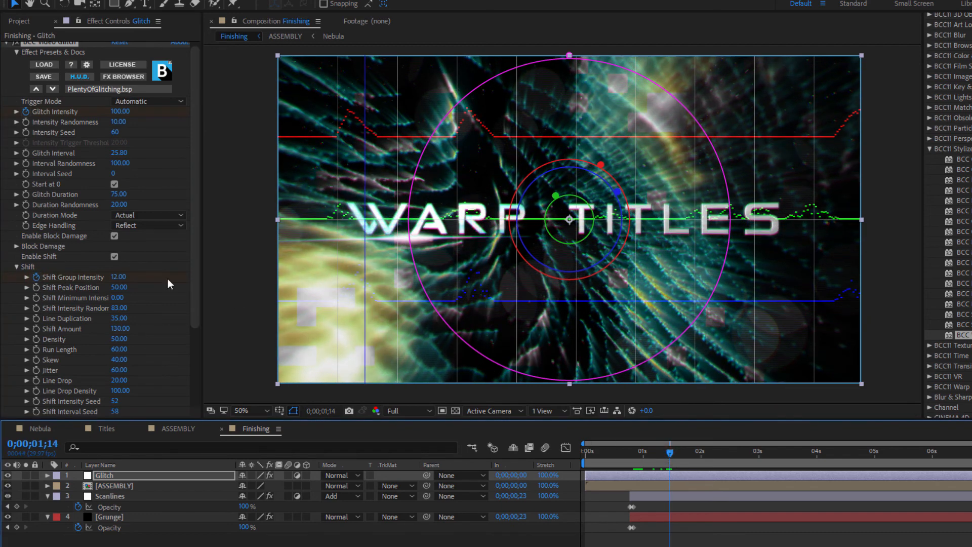
drag(117, 278, 14, 293)
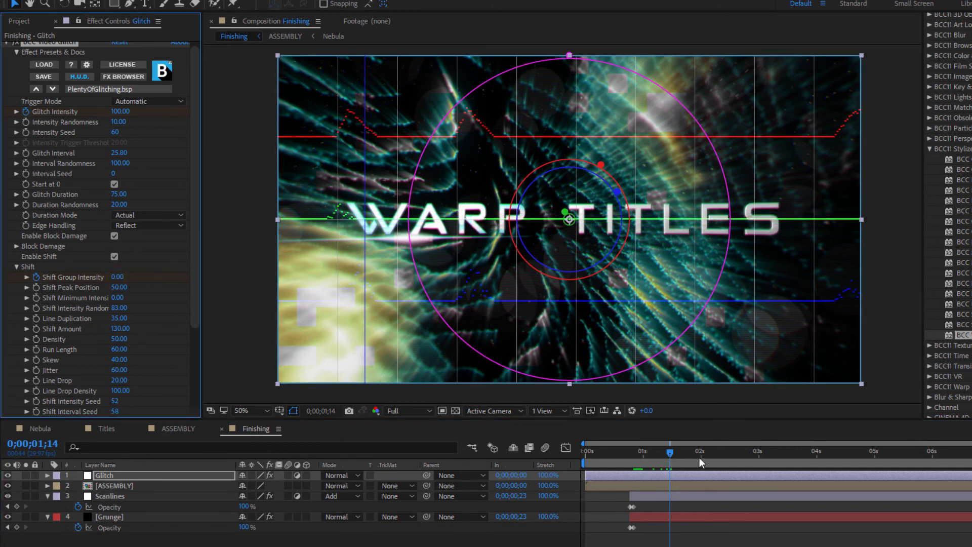
- Set the Shift Group Intensity to 1 at 0;00;04;00 and to 33 at 0;00;04;03
click(817, 458)
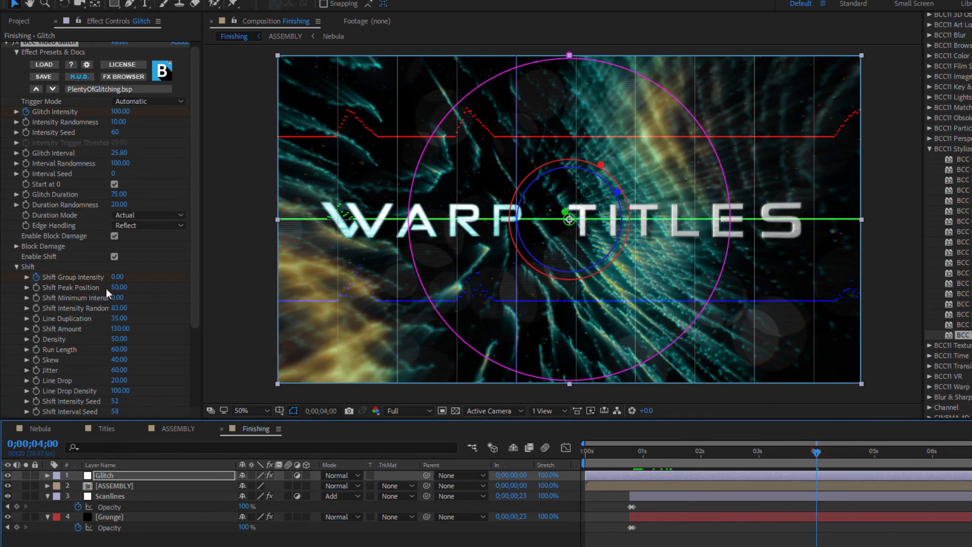
click(116, 277)
text(1)
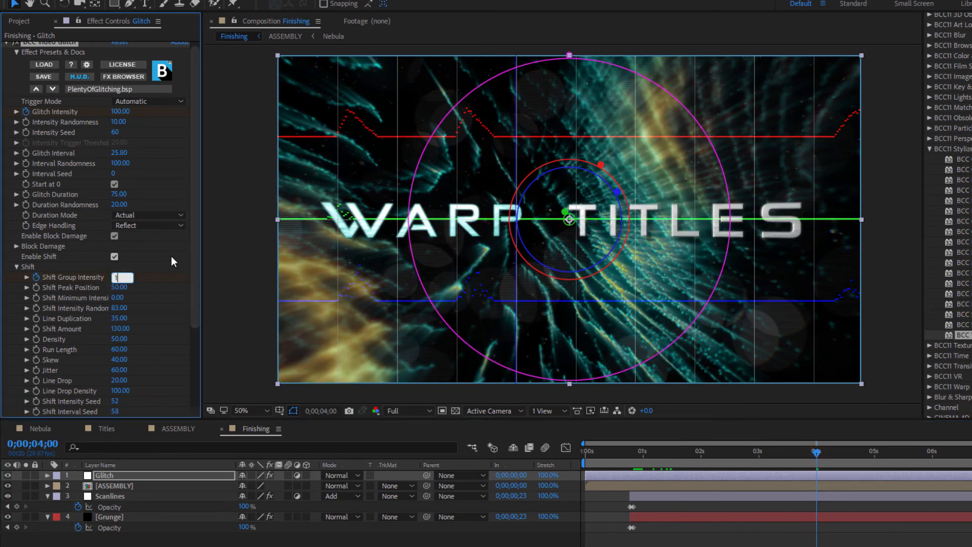
key(Return)
click(822, 456)
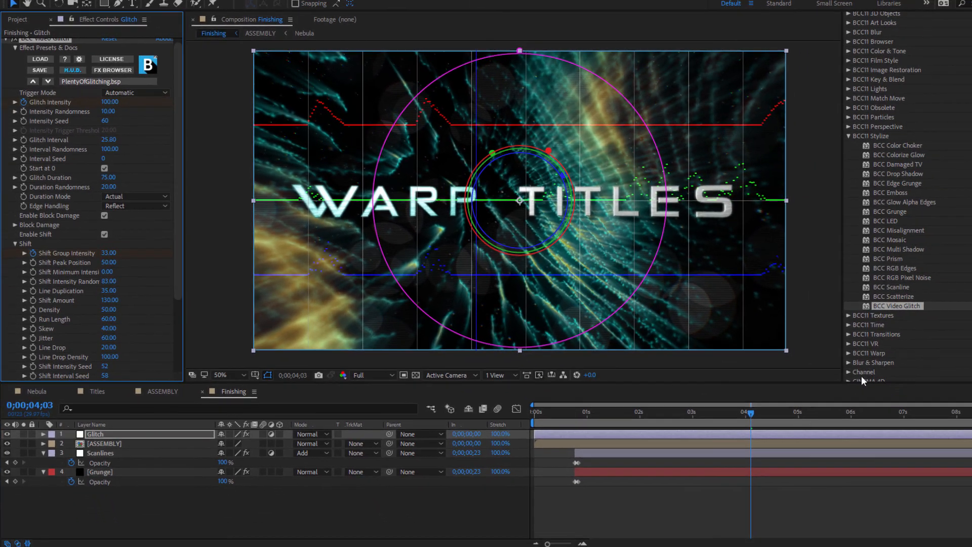
- Lower the Shift Group Intensity at 0;00;05;20 and check the glitch at other points of the timeline
click(911, 452)
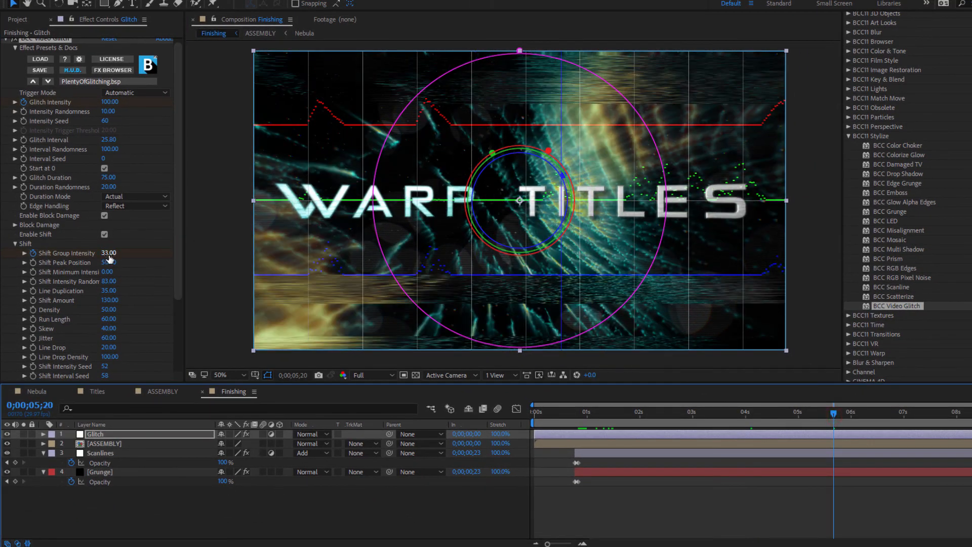
mouse_move(105, 254)
mouse_down()
mouse_move(94, 253)
mouse_move(116, 254)
mouse_move(99, 254)
mouse_up()
click(899, 414)
click(971, 414)
click(636, 414)
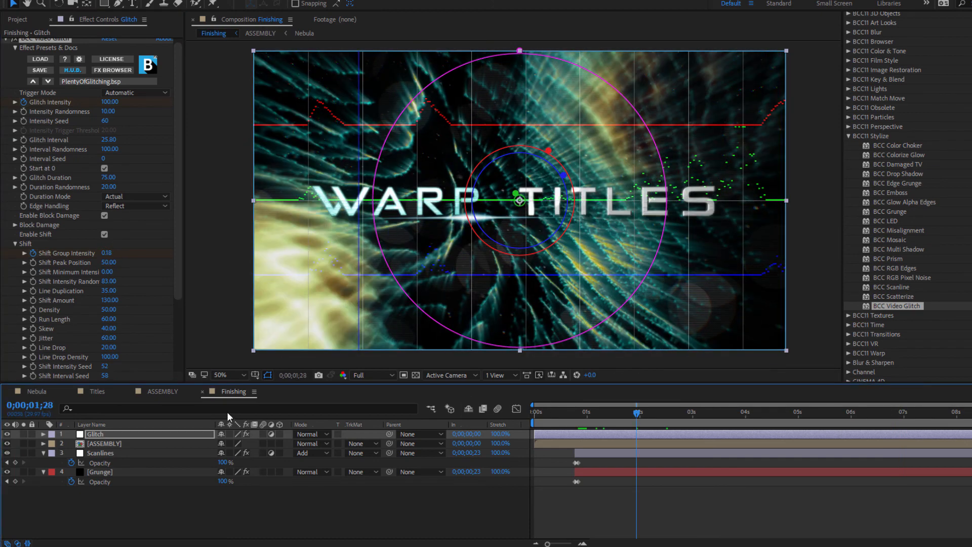
- Collapse the Shift settings, set the Video Glitch's Curve View to Off, and return to the composition's start
click(14, 244)
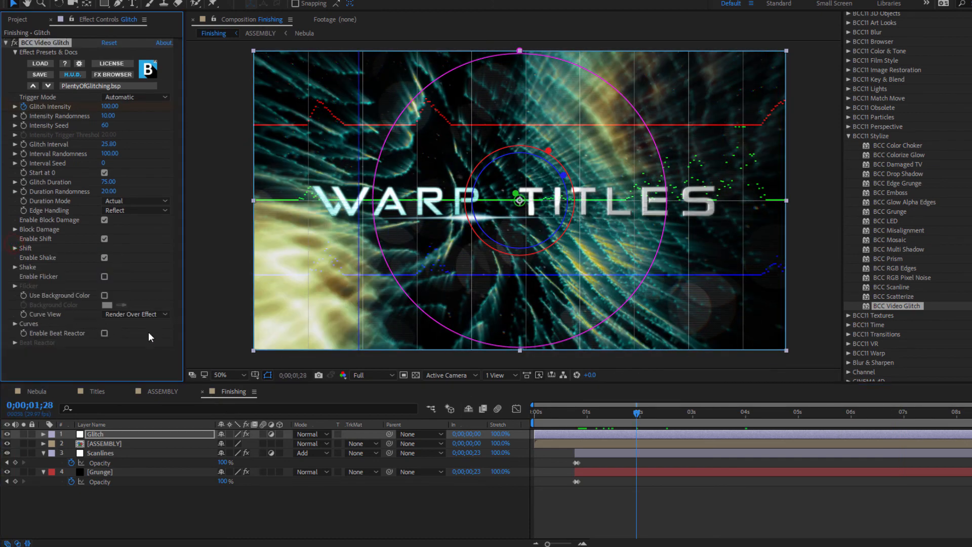
click(156, 315)
click(145, 328)
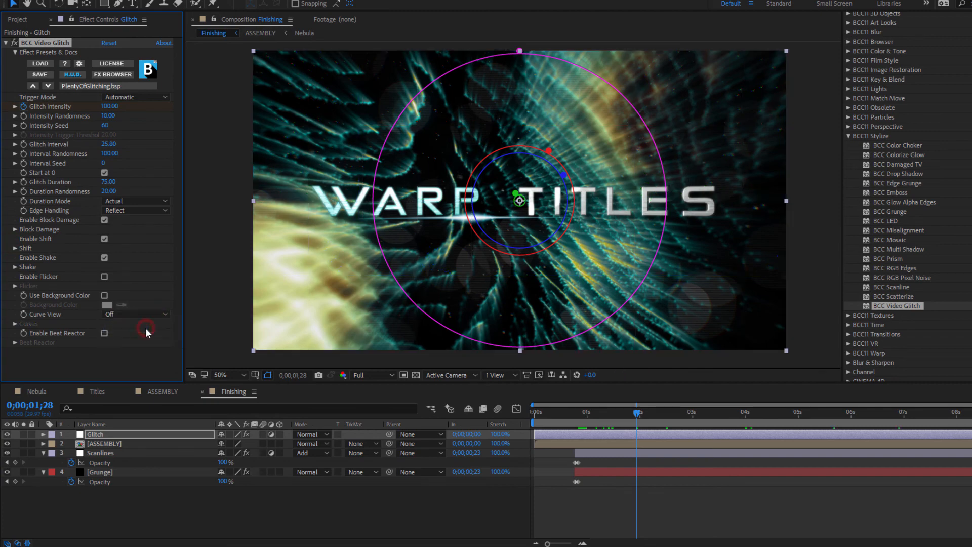
key(Home)
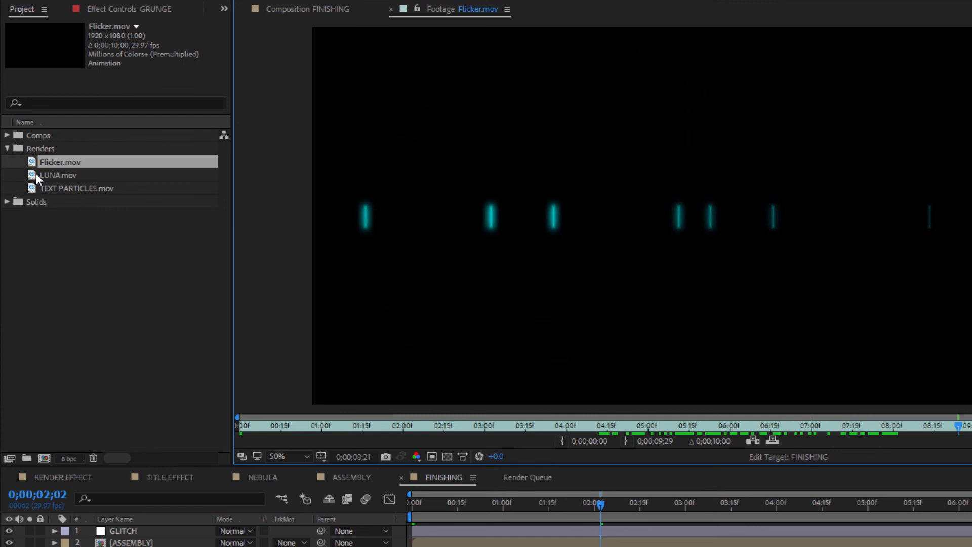
- Review the LUNA.mov and TEXT PARTICLES.mov renders, then return to the FINISHING composition and show the GRUNGE layer's effect controls
double_click(35, 174)
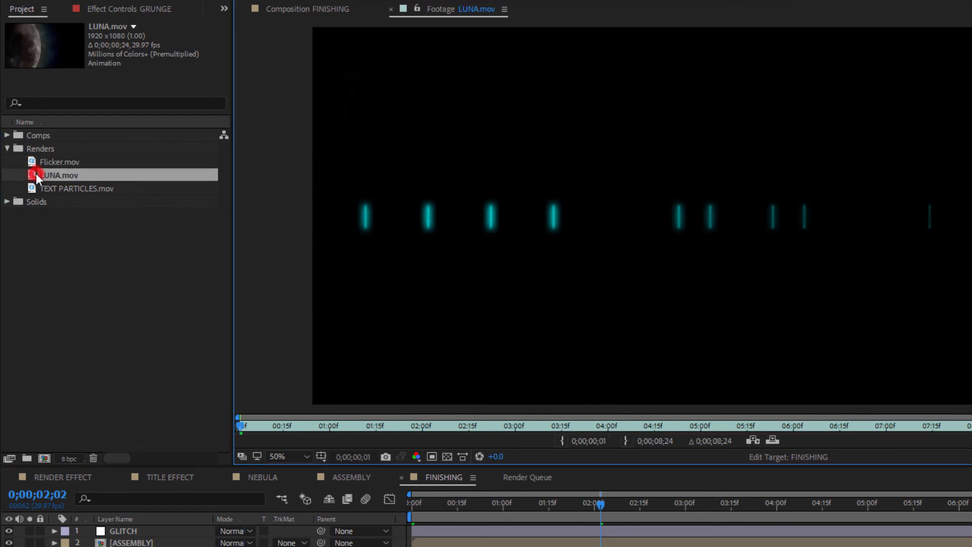
double_click(34, 186)
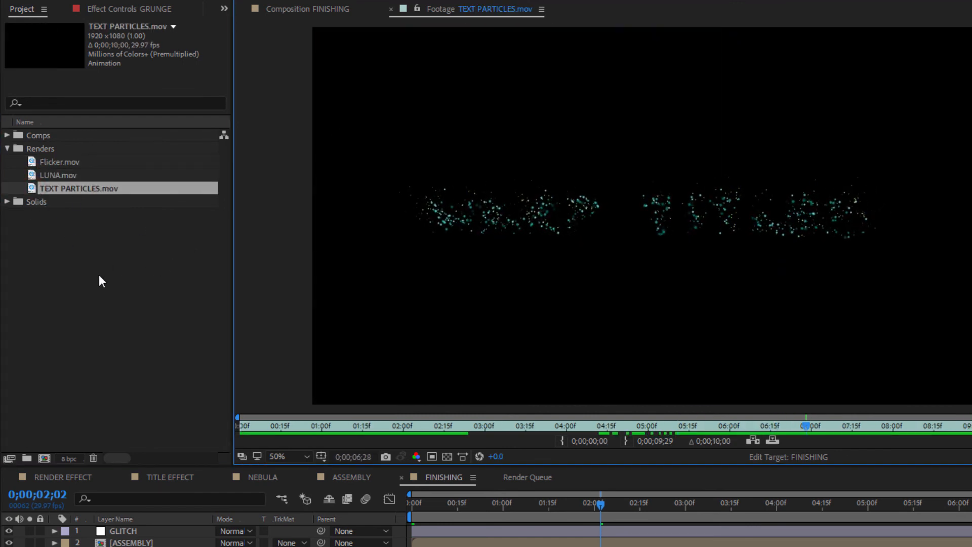
click(166, 544)
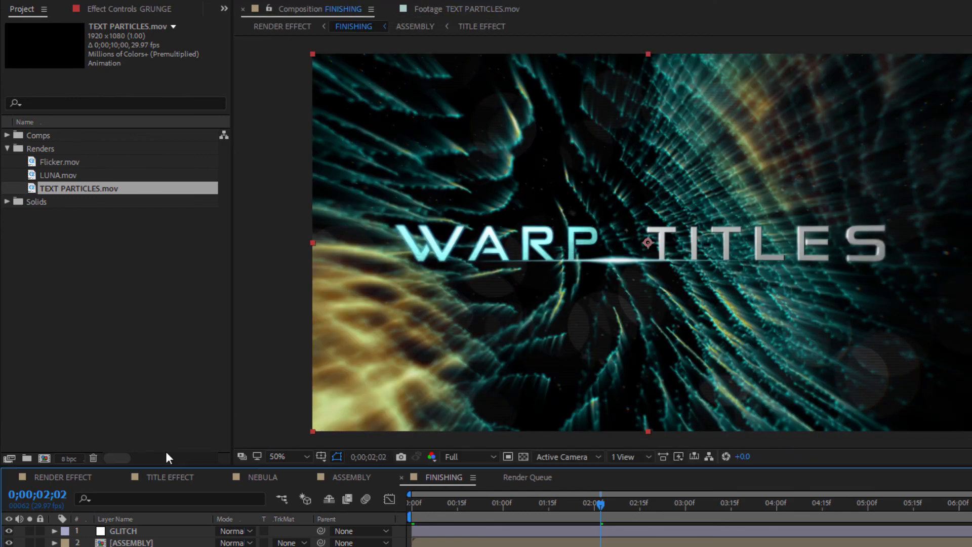
click(116, 9)
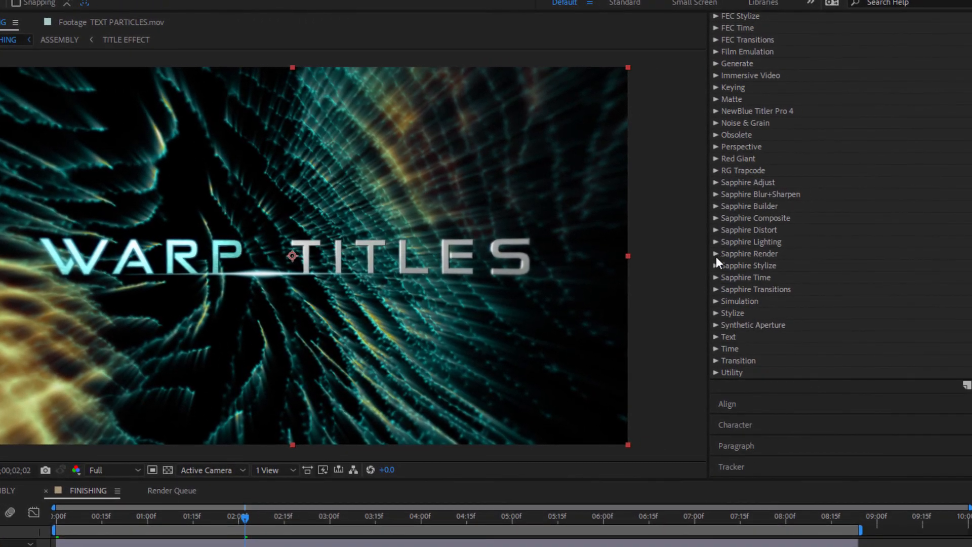
- Apply the Sapphire Render effect S_Luna to the GRUNGE layer
click(747, 252)
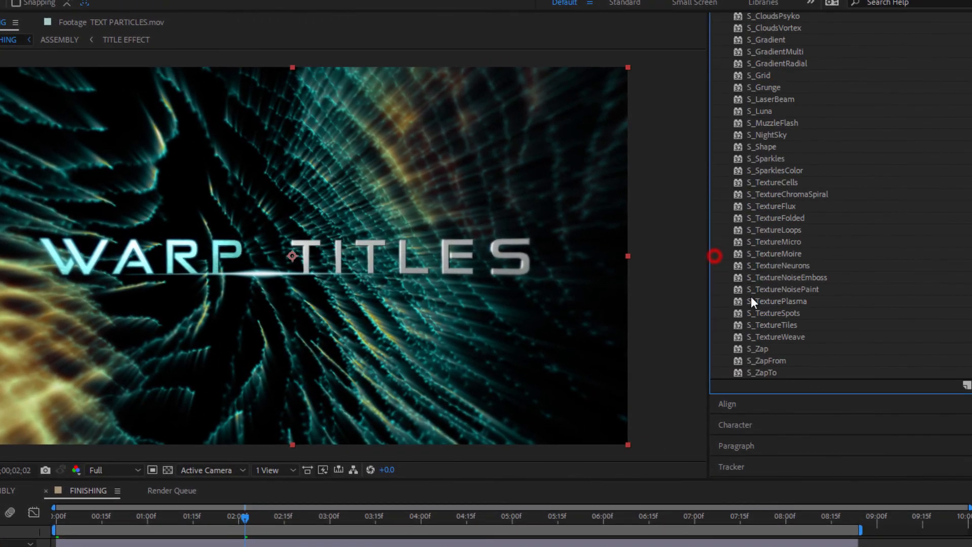
drag(766, 430, 2, 227)
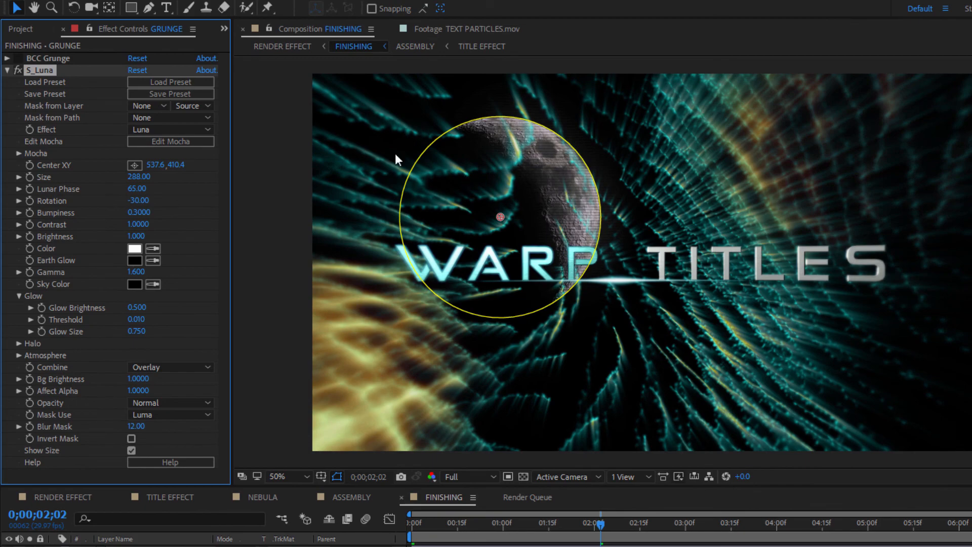
- Preview several S_Luna moon presets, load VinLuna, and move the moon's center to 307.0, 547.0
click(174, 81)
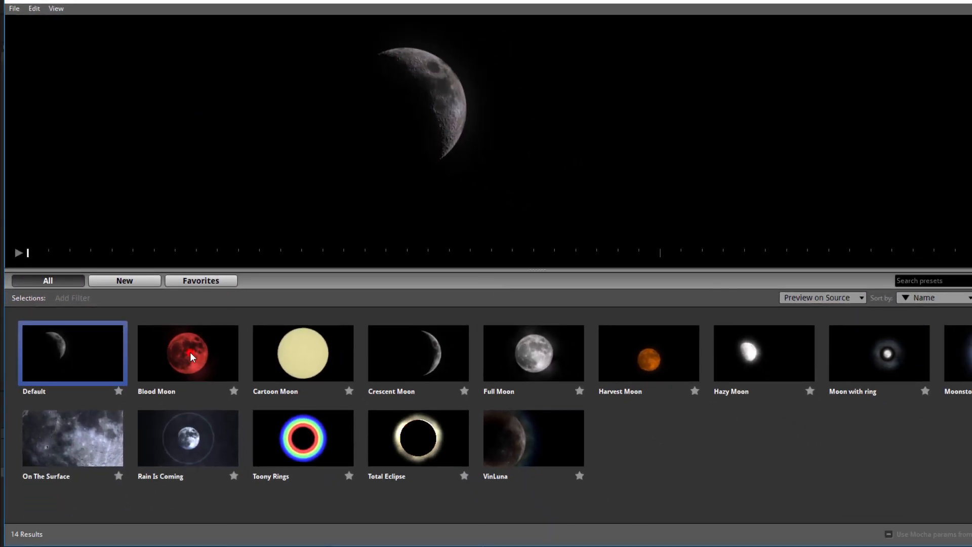
click(191, 356)
click(540, 357)
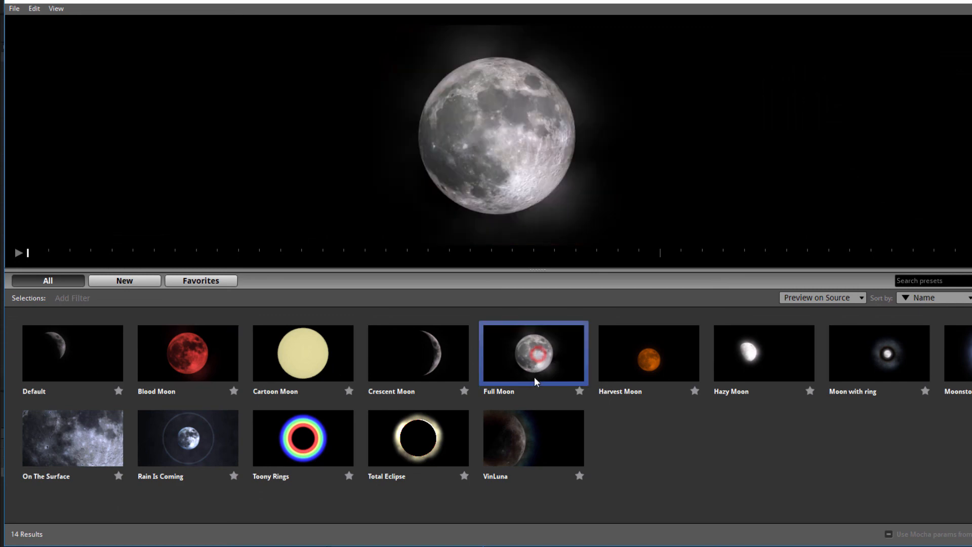
click(418, 438)
click(636, 340)
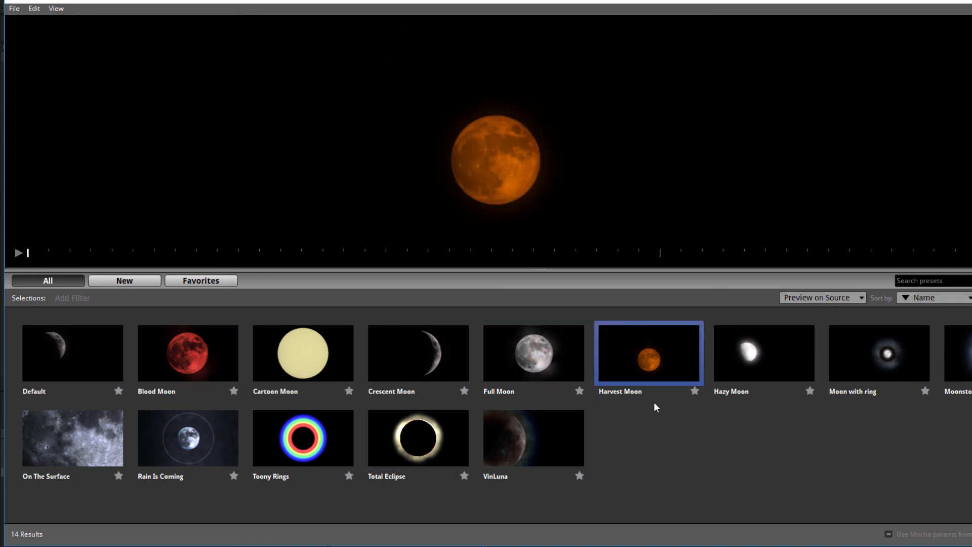
click(762, 368)
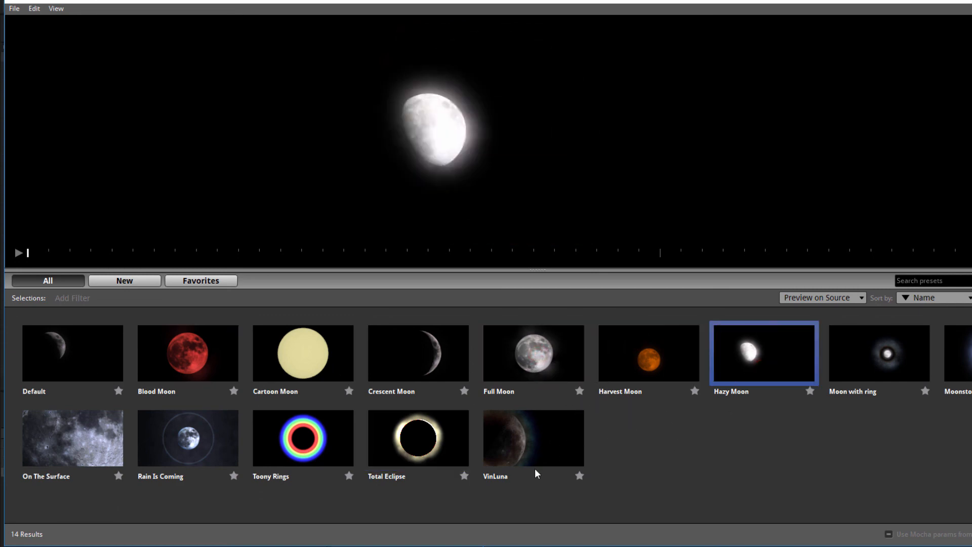
click(524, 447)
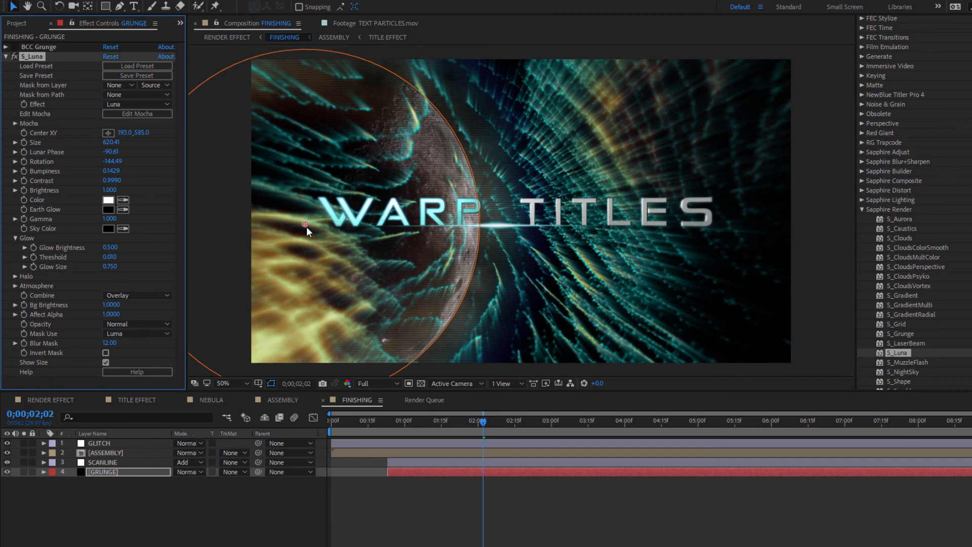
drag(305, 223, 337, 213)
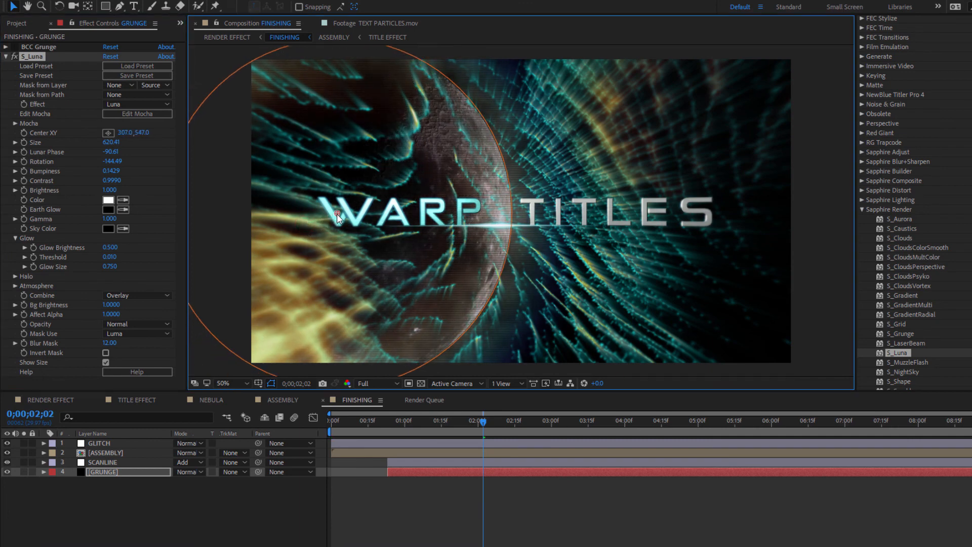
click(277, 517)
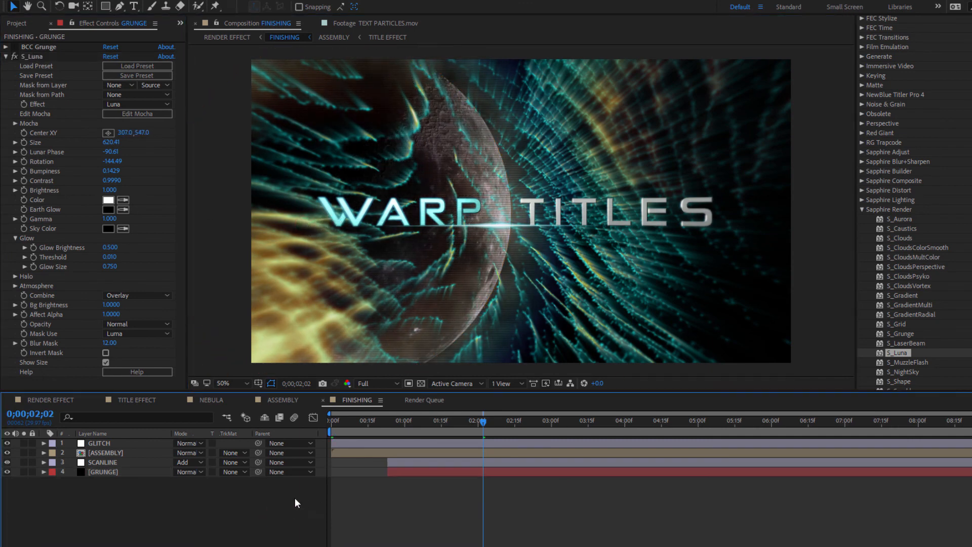
- Review the TEXT PARTICLES.mov footage and the RENDER EFFECT composition, and play back the Final Render composition from its start
click(13, 24)
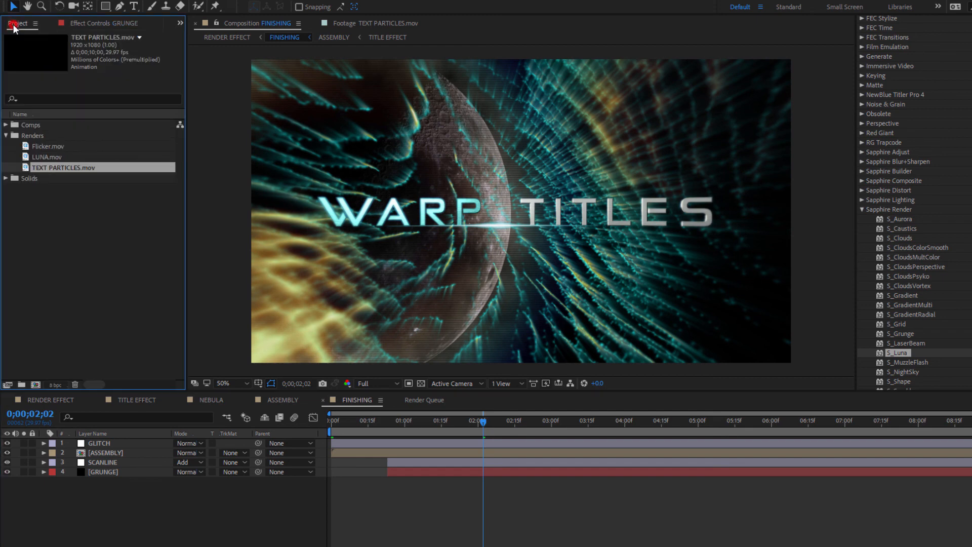
double_click(25, 167)
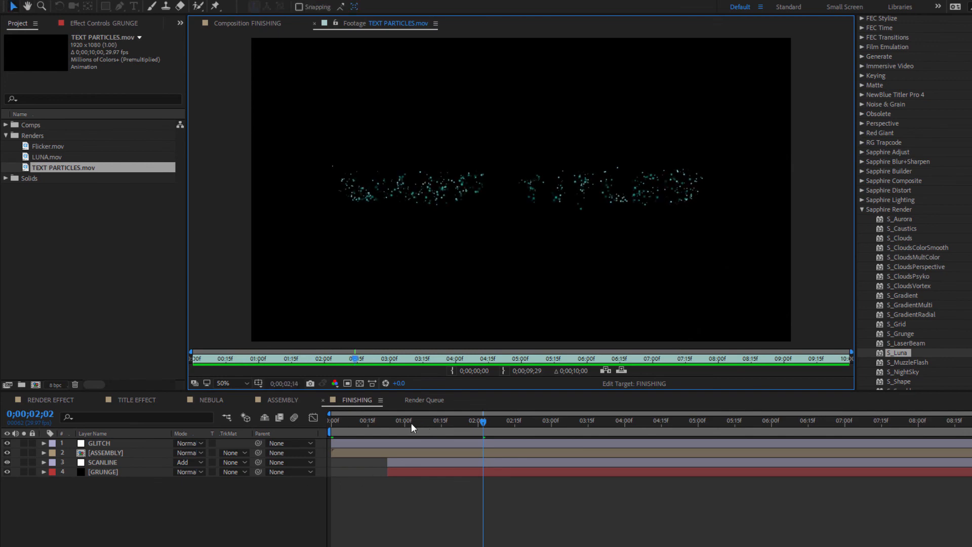
click(59, 400)
drag(393, 427, 280, 432)
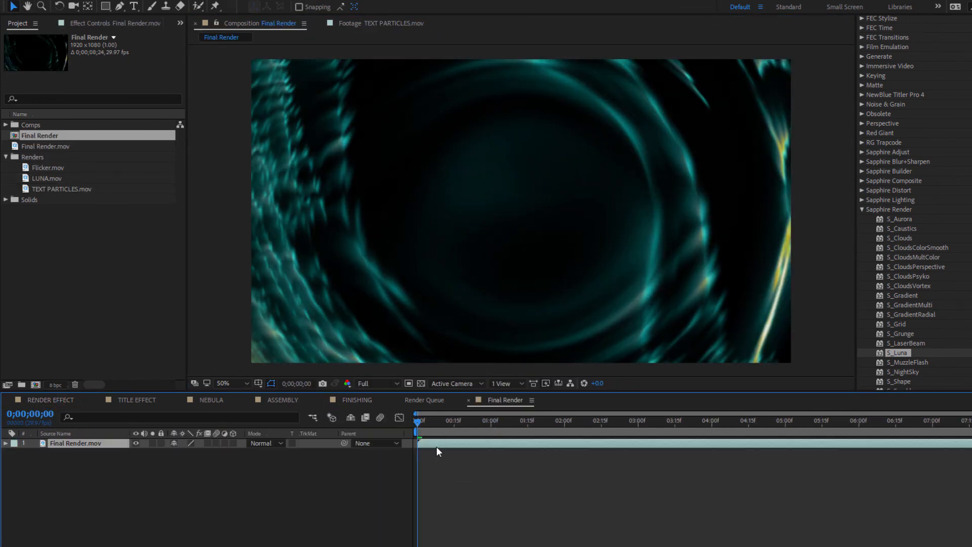
key(space)
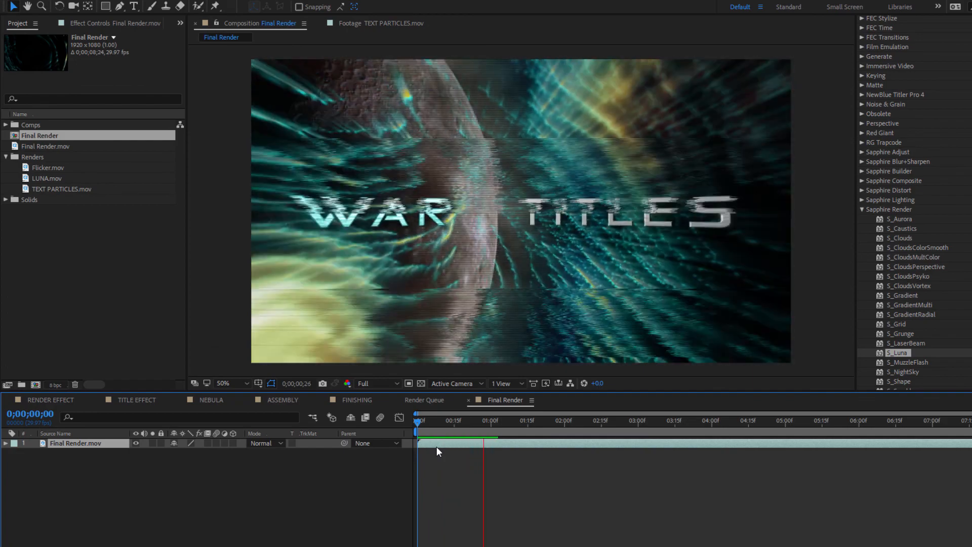